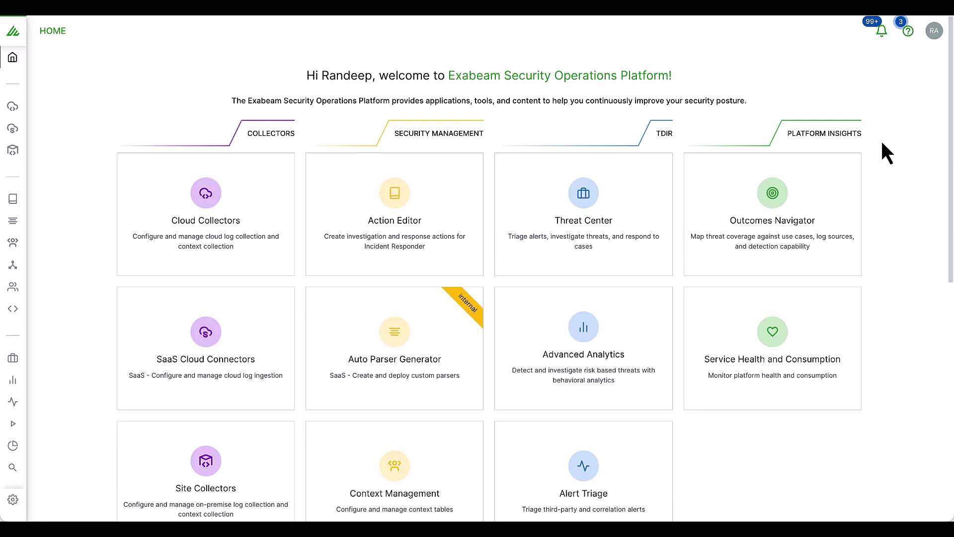
Step: Open Cloud Collectors and view the catalogue of available collectors
{"action": "scroll", "coordinate": [882, 143], "scroll_direction": "down", "scroll_amount": 3}
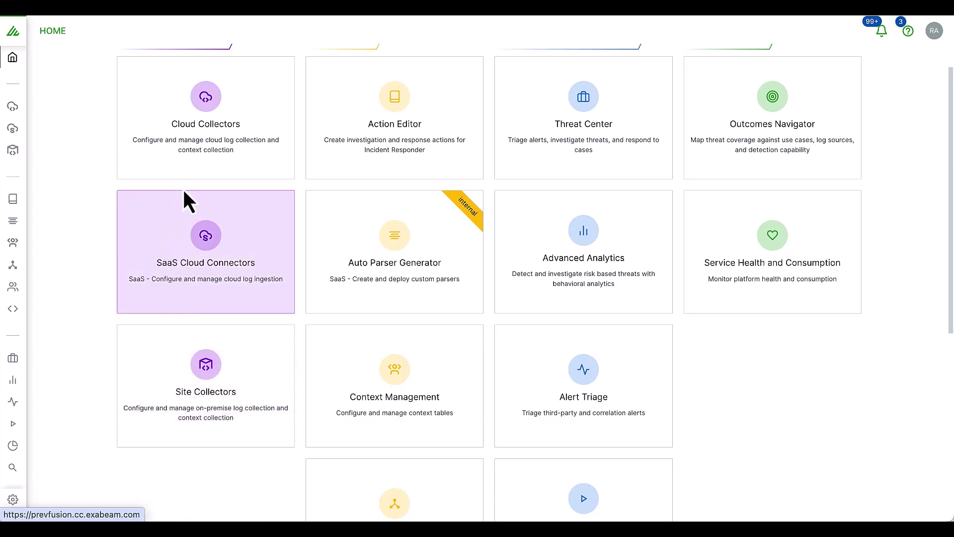
{"action": "left_click", "coordinate": [195, 155]}
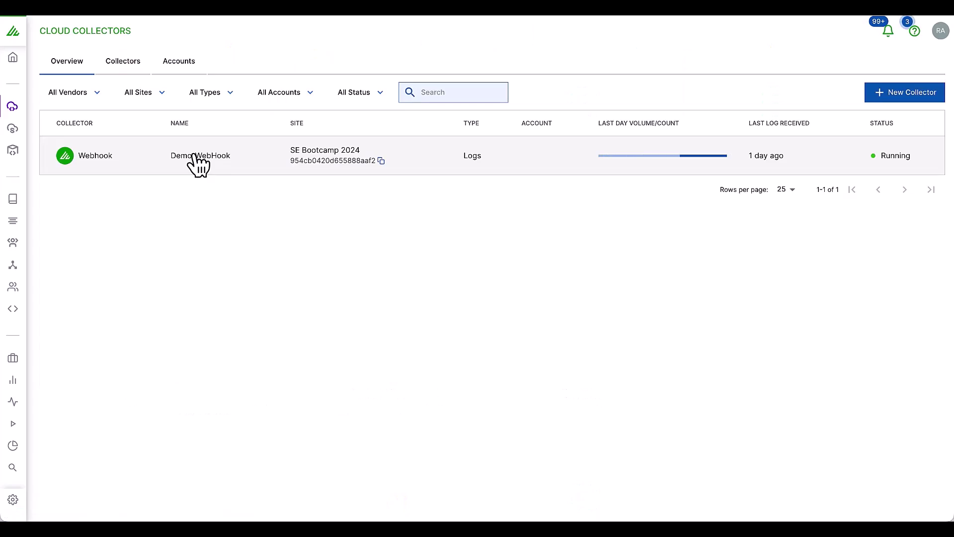
{"action": "left_click", "coordinate": [123, 62]}
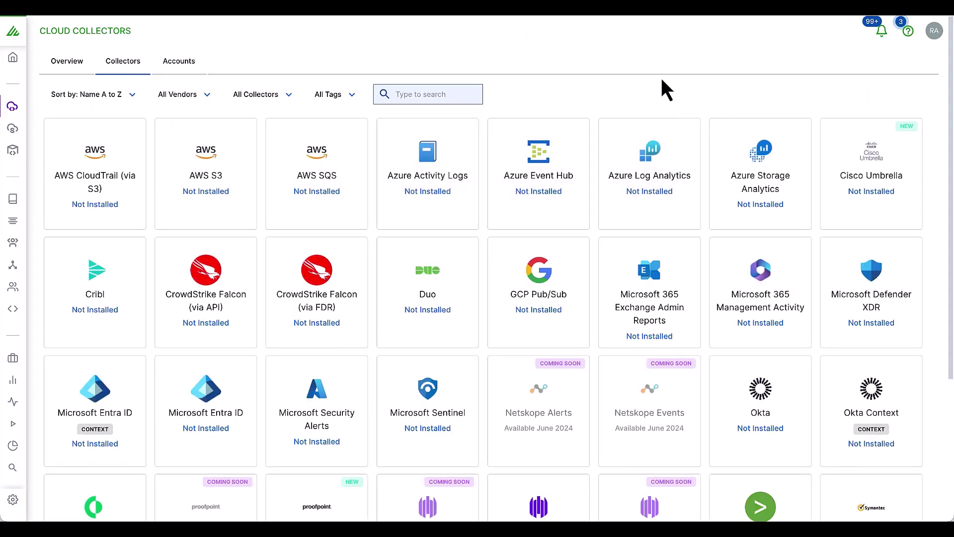
Step: Return home, open Context Management and view its Context Library and overview
{"action": "left_click", "coordinate": [13, 61]}
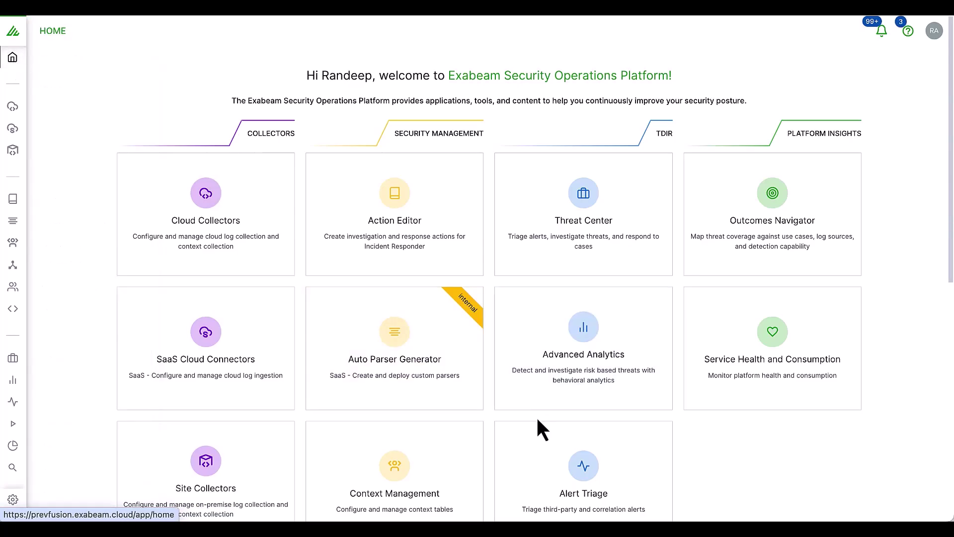
{"action": "left_click", "coordinate": [403, 447]}
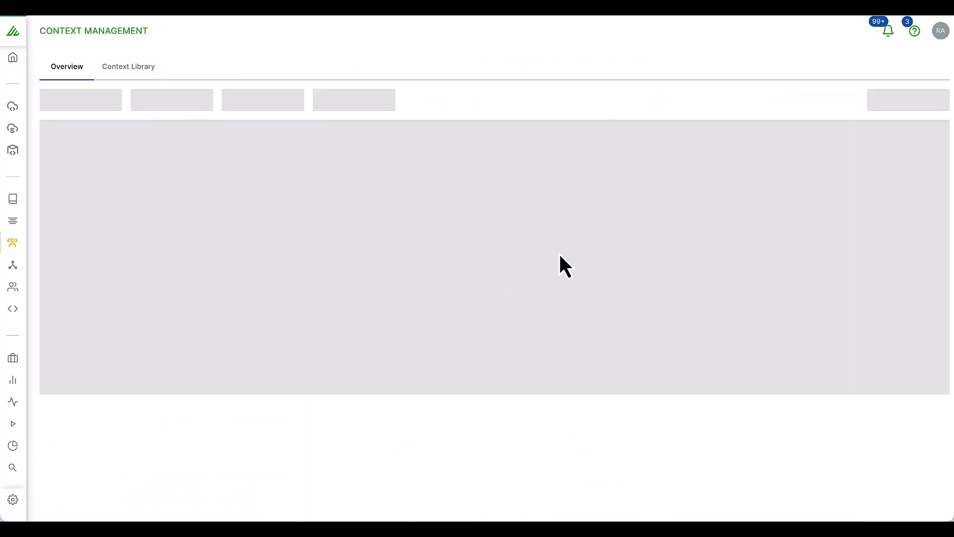
{"action": "left_click", "coordinate": [130, 69]}
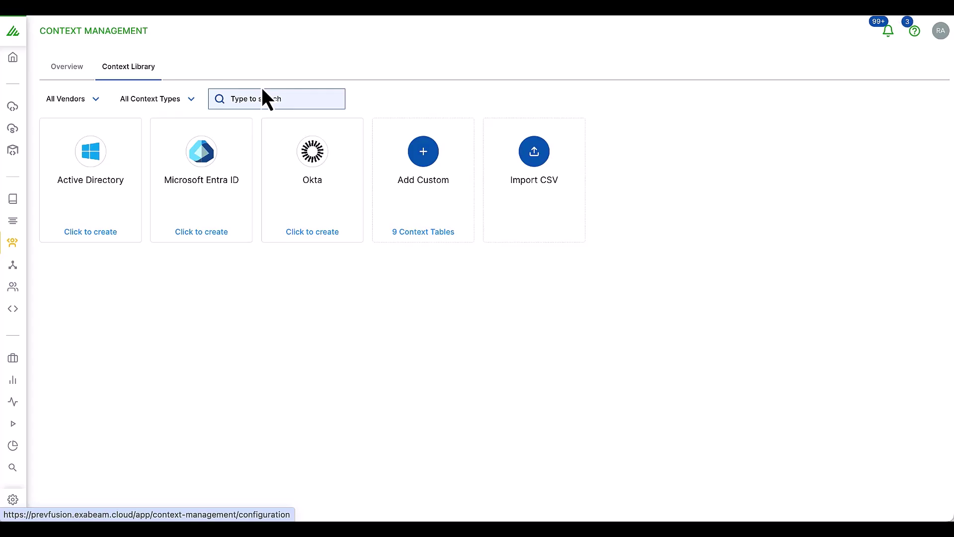
{"action": "left_click", "coordinate": [81, 68]}
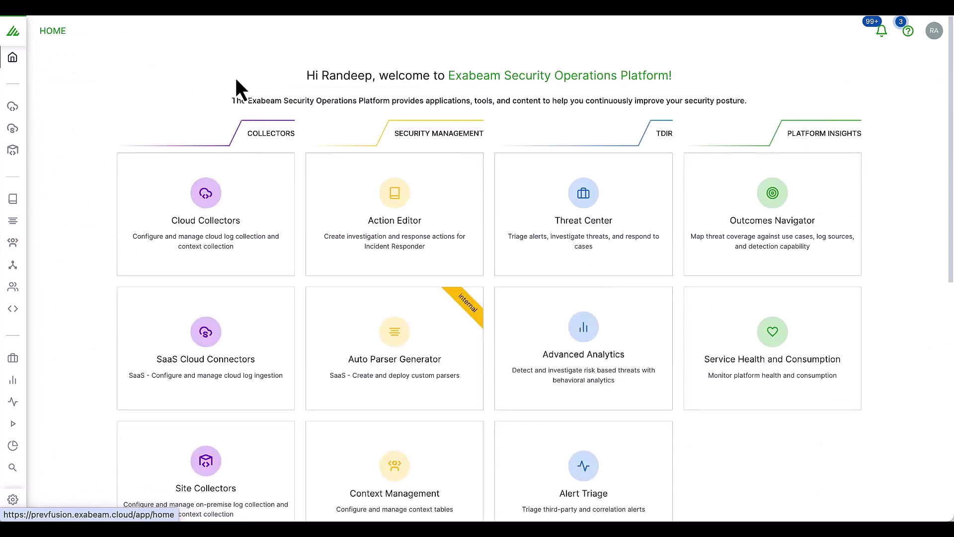
Step: Open Log Stream from the home page and examine the parser health, active vendor and calibration tier charts
{"action": "scroll", "coordinate": [445, 408], "scroll_direction": "down", "scroll_amount": 10}
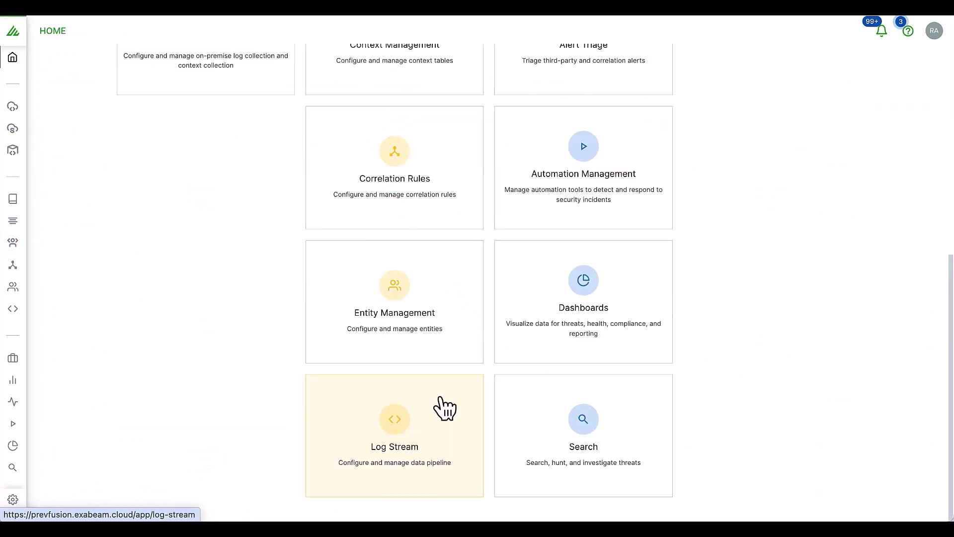
{"action": "left_click", "coordinate": [444, 410]}
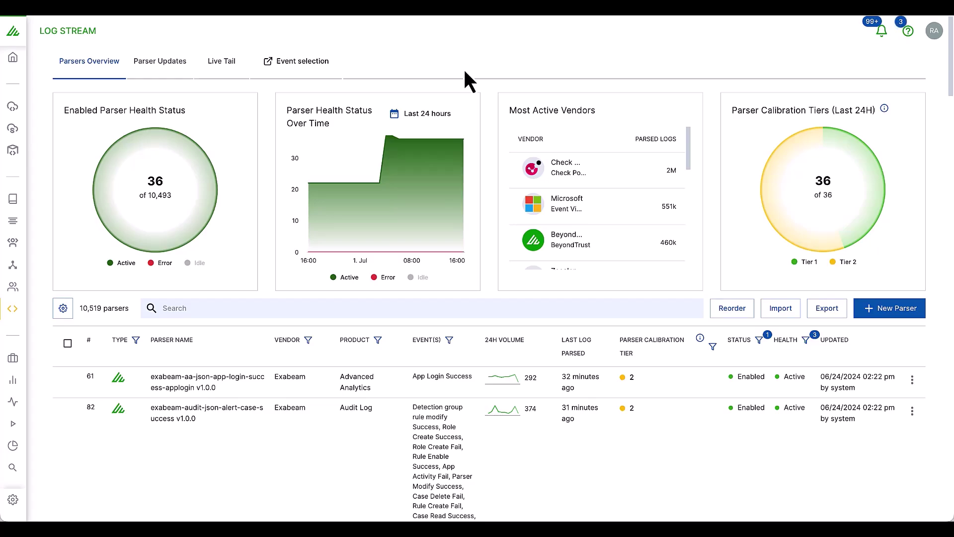
{"action": "scroll", "coordinate": [348, 99], "scroll_direction": "down", "scroll_amount": 1}
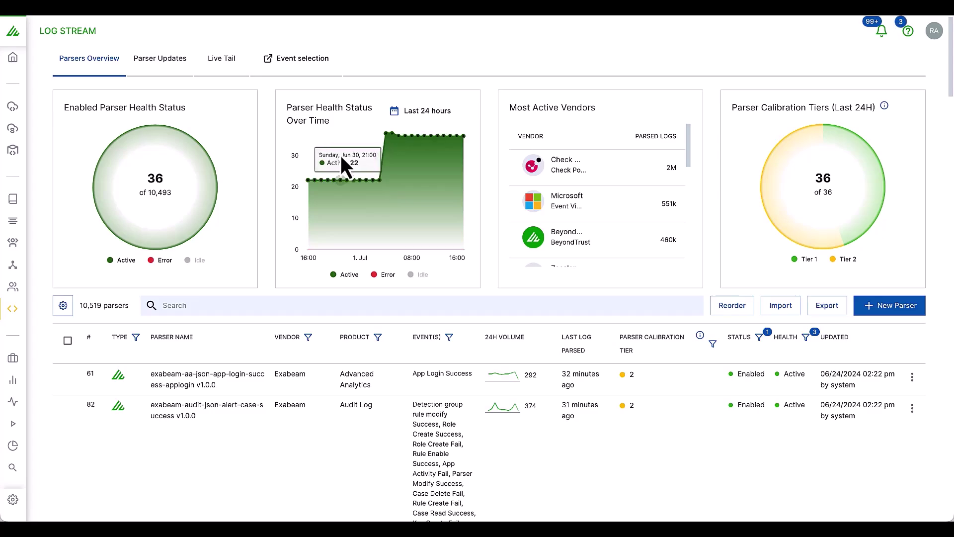
{"action": "scroll", "coordinate": [338, 164], "scroll_direction": "down", "scroll_amount": 1}
{"action": "scroll", "coordinate": [248, 184], "scroll_direction": "up", "scroll_amount": 1}
{"action": "scroll", "coordinate": [318, 194], "scroll_direction": "down", "scroll_amount": 2}
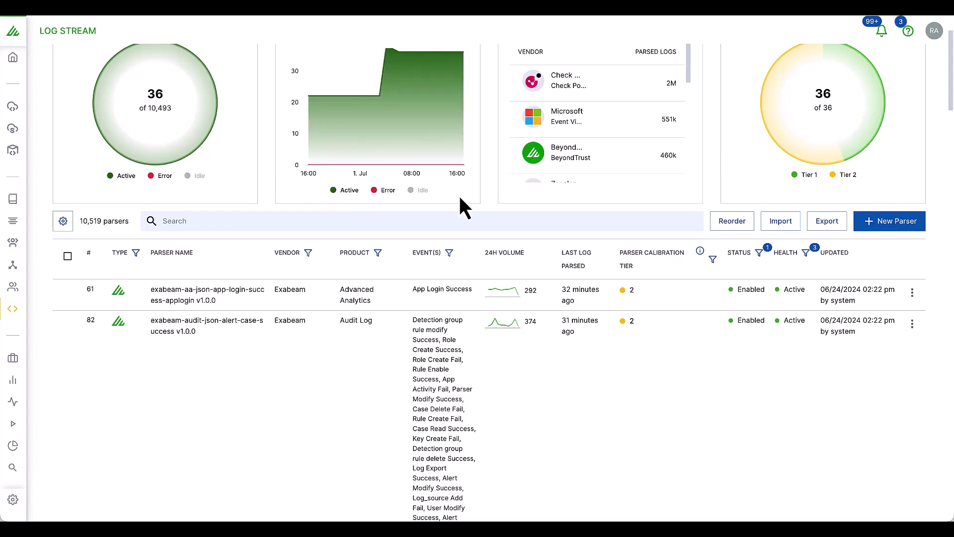
{"action": "mouse_move", "coordinate": [189, 153]}
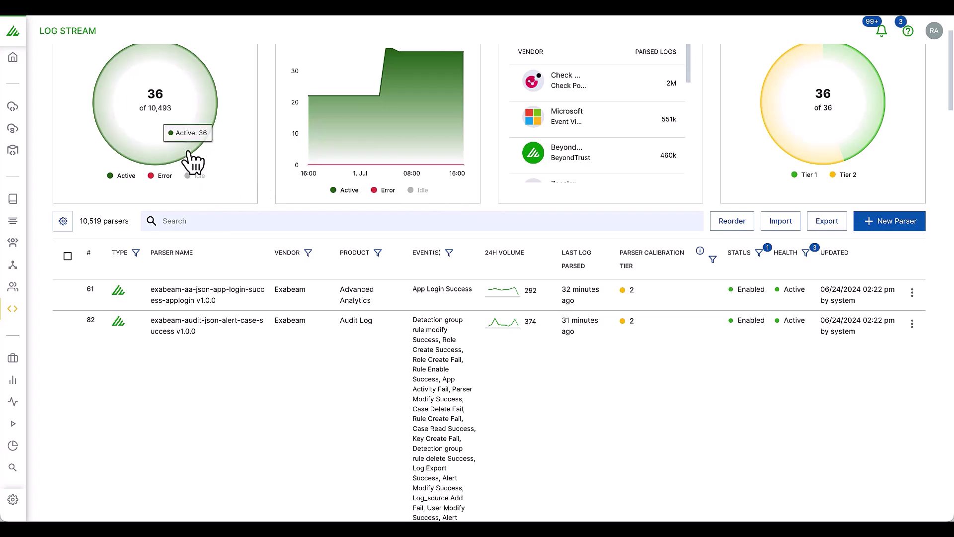
{"action": "scroll", "coordinate": [192, 154], "scroll_direction": "up", "scroll_amount": 1}
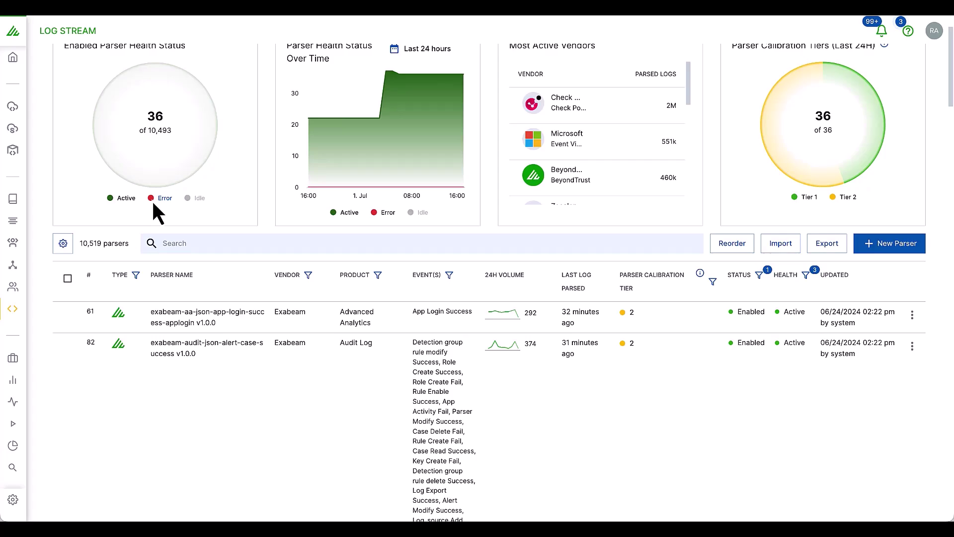
Step: Set the Parser Health Status Over Time chart to the last 7 days
{"action": "left_click", "coordinate": [438, 49]}
{"action": "left_click", "coordinate": [433, 93]}
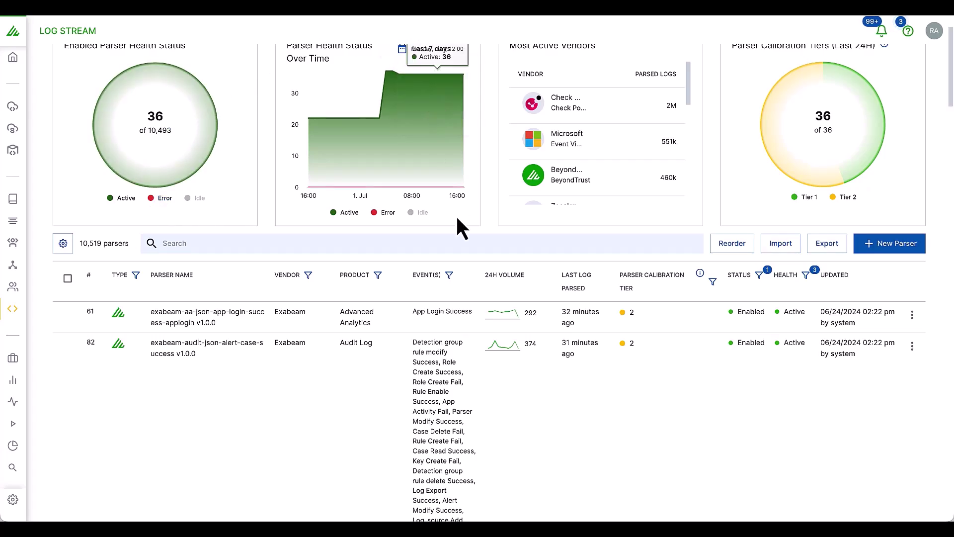
{"action": "scroll", "coordinate": [455, 214], "scroll_direction": "up", "scroll_amount": 2}
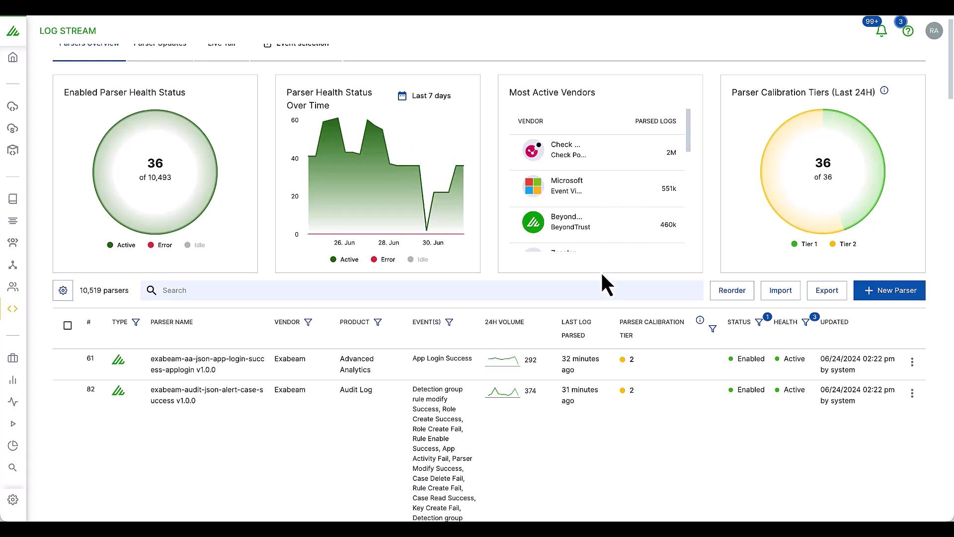
Step: Filter the parser list to the Check Point NGFW product from Most Active Vendors and clear that filter again
{"action": "scroll", "coordinate": [618, 232], "scroll_direction": "down", "scroll_amount": 2}
{"action": "scroll", "coordinate": [618, 222], "scroll_direction": "up", "scroll_amount": 2}
{"action": "left_click", "coordinate": [566, 149]}
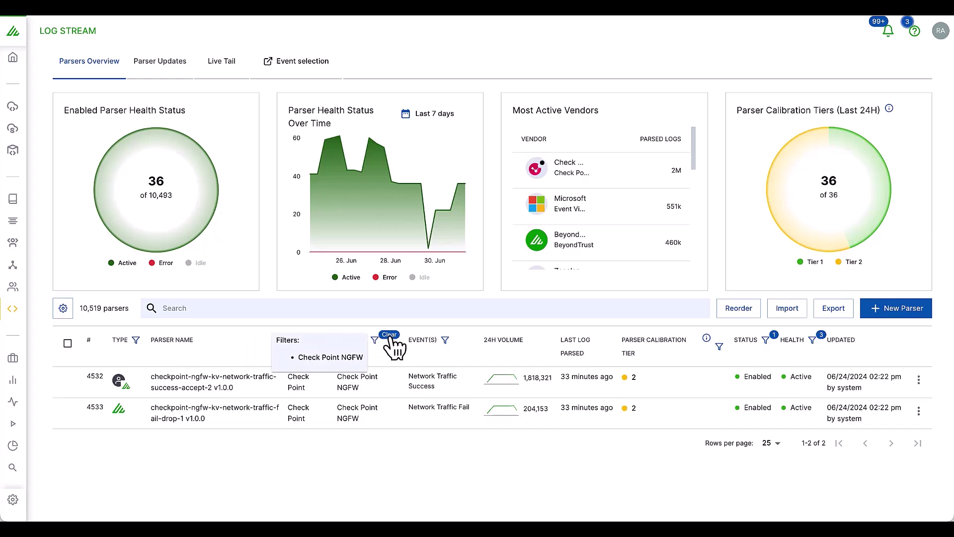
{"action": "left_click", "coordinate": [389, 335]}
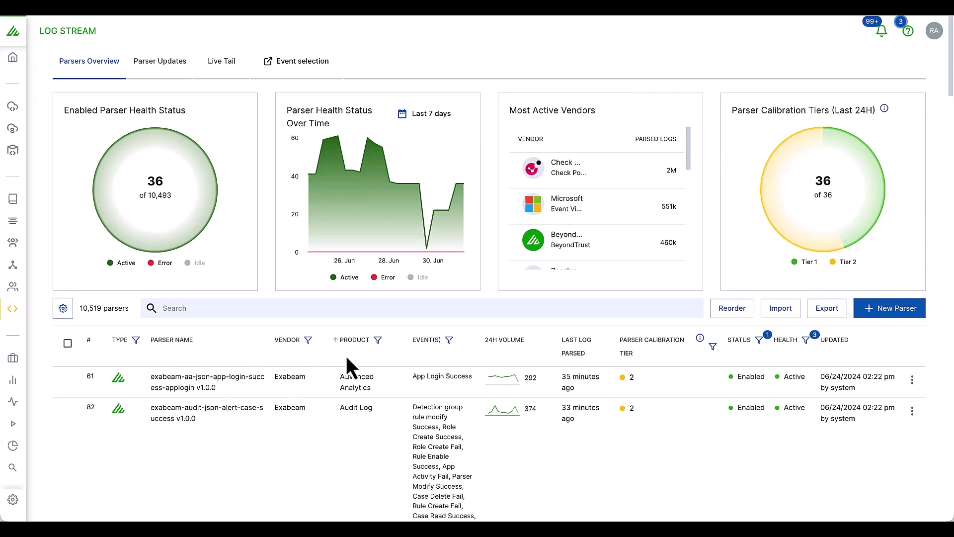
Step: Examine the parser list, open the custom parser order and leave it without saving changes
{"action": "scroll", "coordinate": [294, 371], "scroll_direction": "down", "scroll_amount": 1}
{"action": "scroll", "coordinate": [278, 374], "scroll_direction": "down", "scroll_amount": 3}
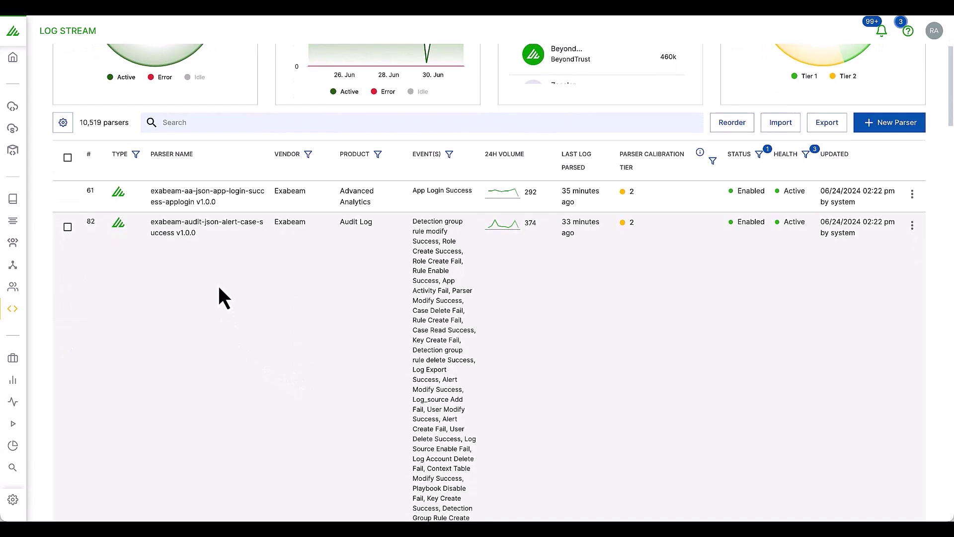
{"action": "scroll", "coordinate": [210, 288], "scroll_direction": "down", "scroll_amount": 1}
{"action": "scroll", "coordinate": [214, 294], "scroll_direction": "up", "scroll_amount": 1}
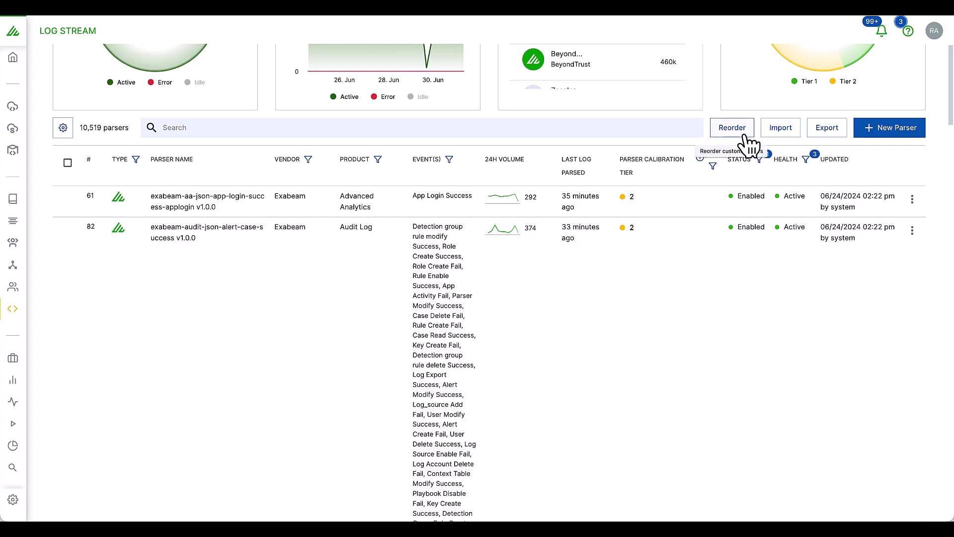
{"action": "left_click", "coordinate": [744, 135]}
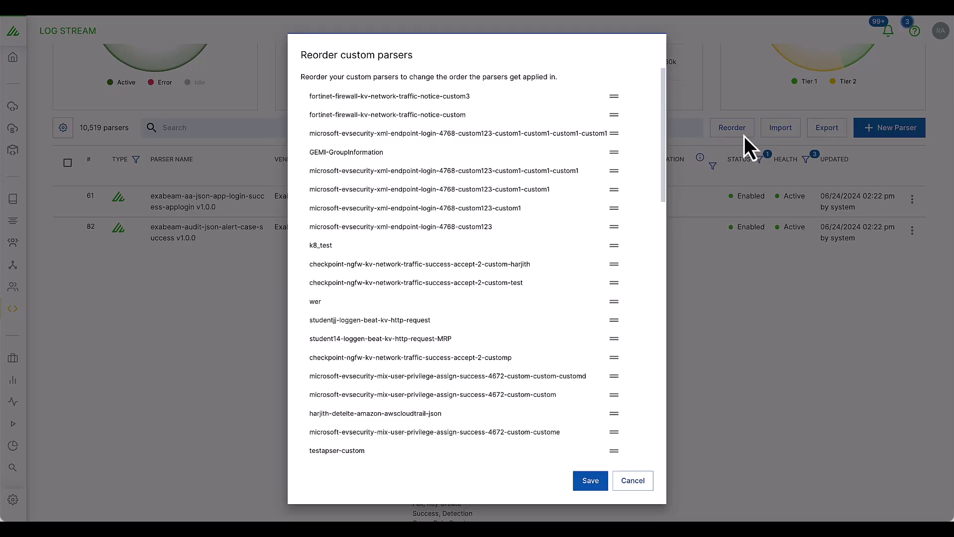
{"action": "left_click", "coordinate": [632, 480]}
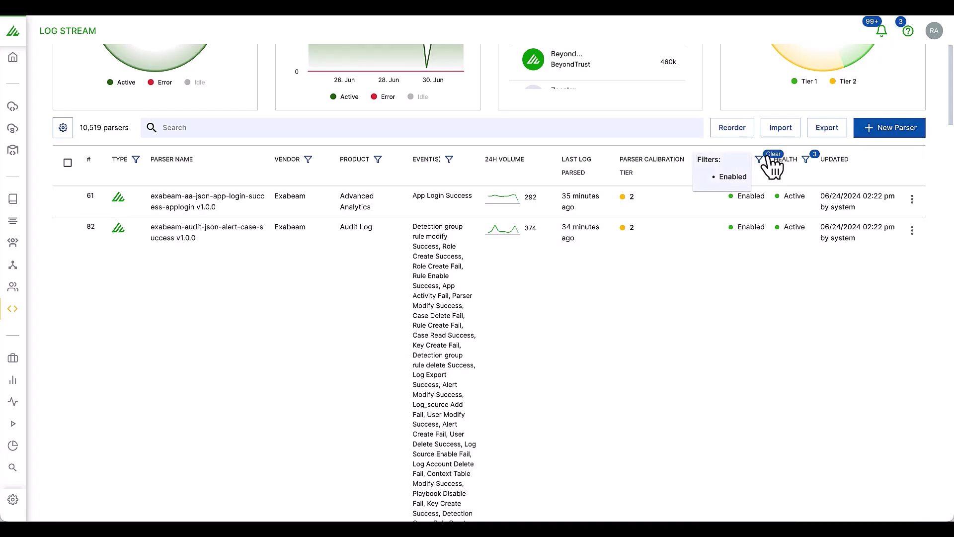
Step: Clear the status and health filters and search the parsers for "microsoft"
{"action": "left_click", "coordinate": [772, 155]}
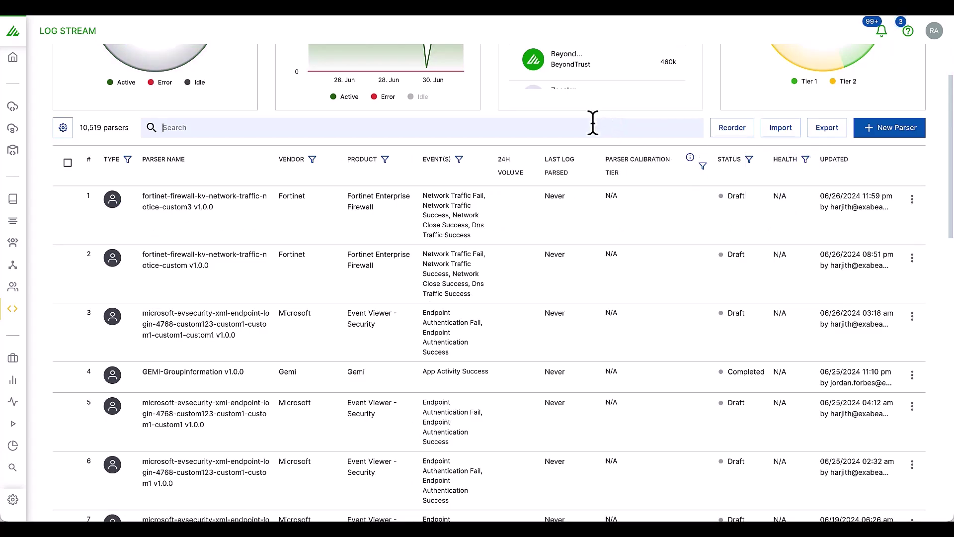
{"action": "type", "text": "microsoft"}
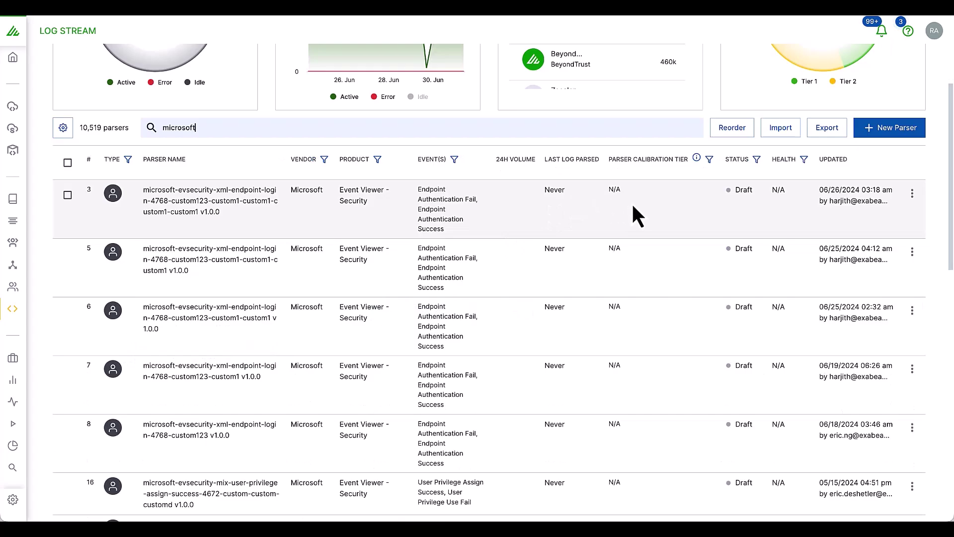
Step: Open the details of the first Microsoft parser listed and examine its field definitions and regular expressions
{"action": "left_click", "coordinate": [919, 199]}
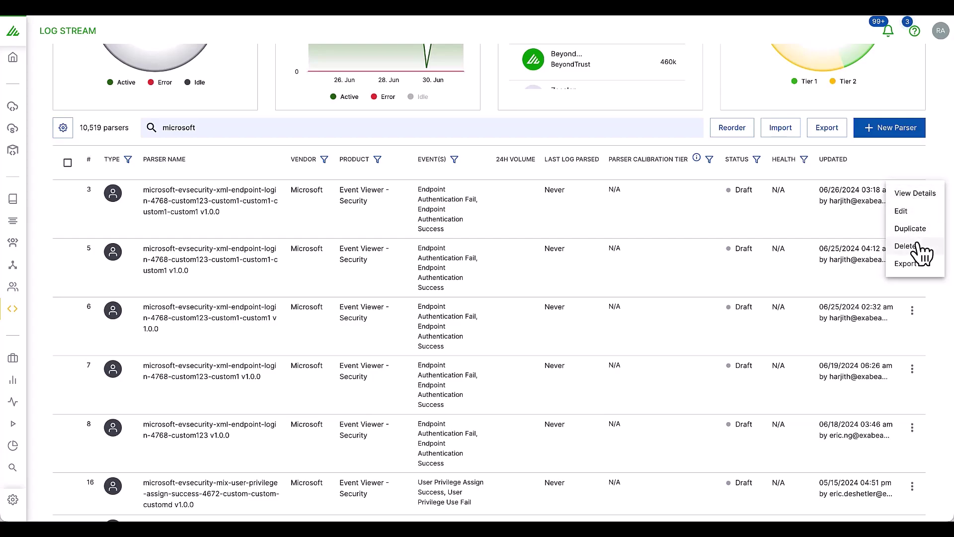
{"action": "left_click", "coordinate": [928, 203]}
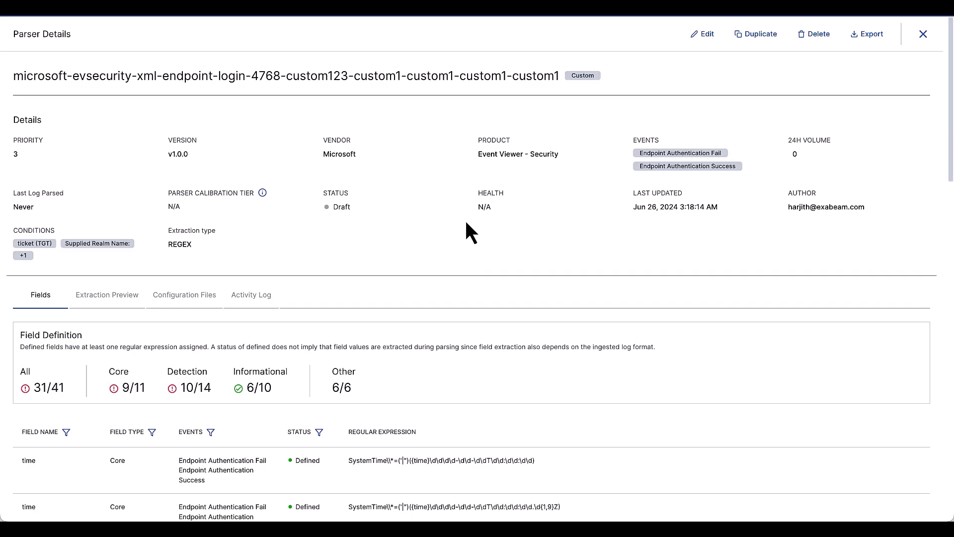
{"action": "scroll", "coordinate": [466, 223], "scroll_direction": "down", "scroll_amount": 2}
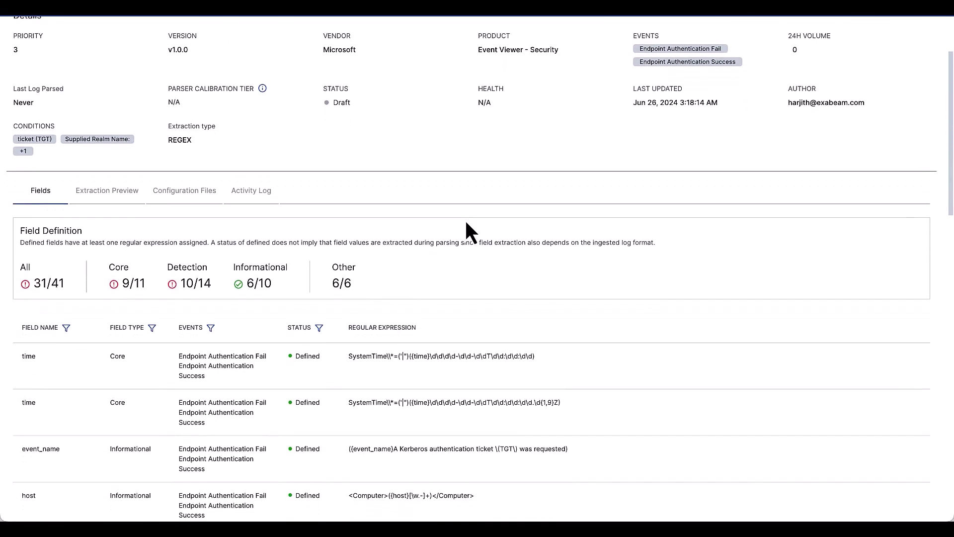
{"action": "scroll", "coordinate": [466, 223], "scroll_direction": "down", "scroll_amount": 1}
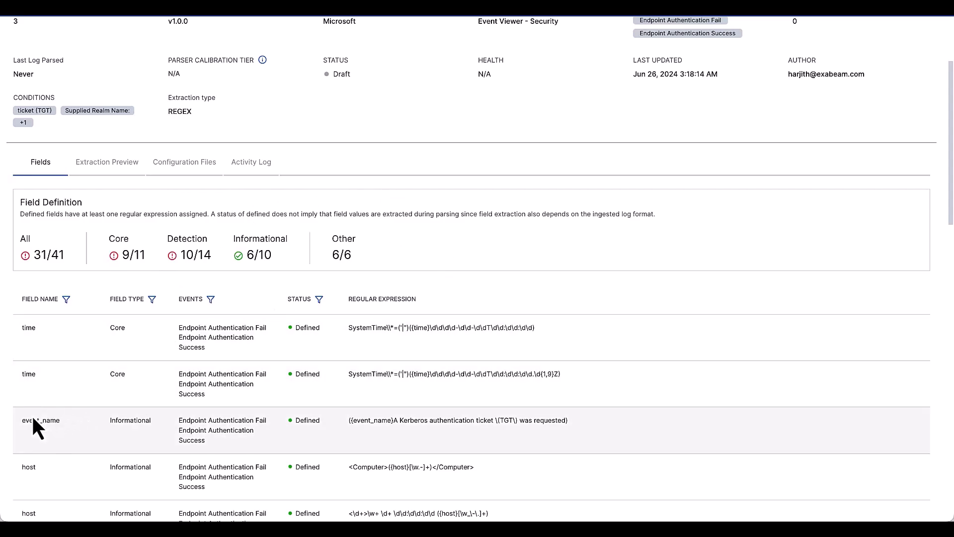
{"action": "scroll", "coordinate": [95, 450], "scroll_direction": "down", "scroll_amount": 1}
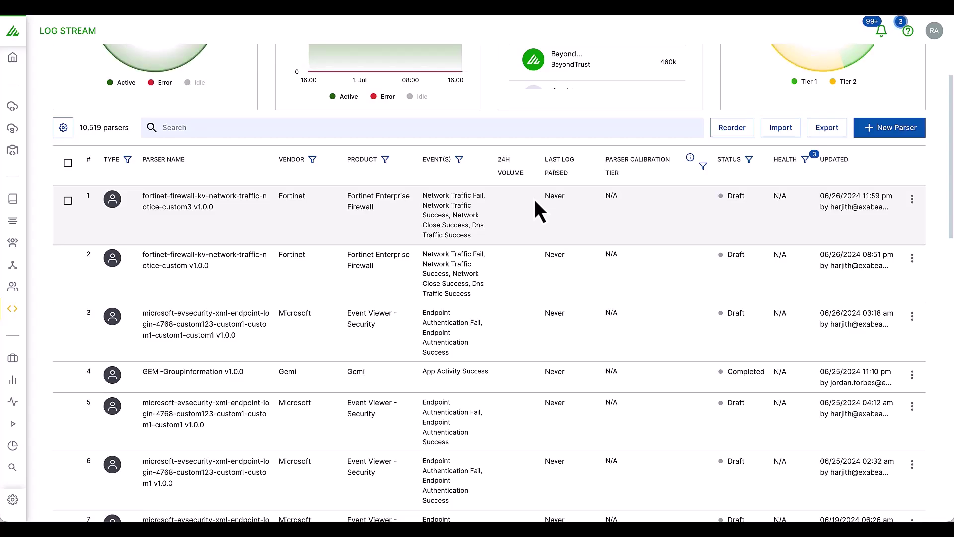
Step: Return home, open Threat Center and search its alerts over the last 7 days
{"action": "scroll", "coordinate": [522, 206], "scroll_direction": "up", "scroll_amount": 4}
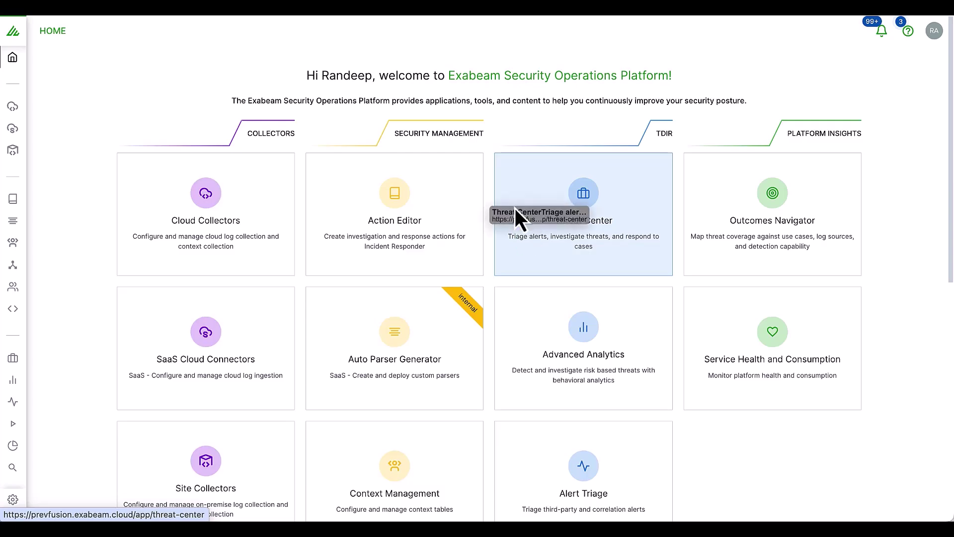
{"action": "left_click", "coordinate": [515, 208]}
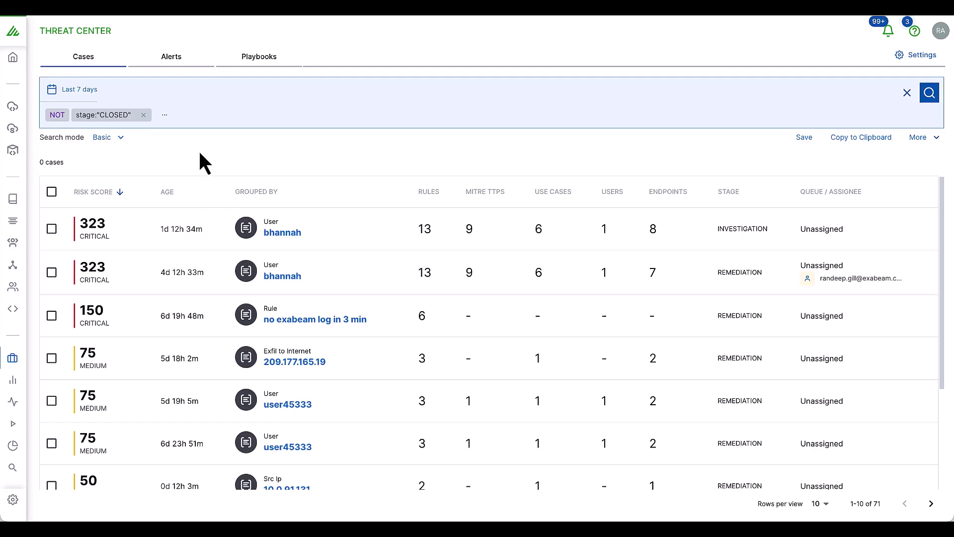
{"action": "left_click", "coordinate": [179, 66]}
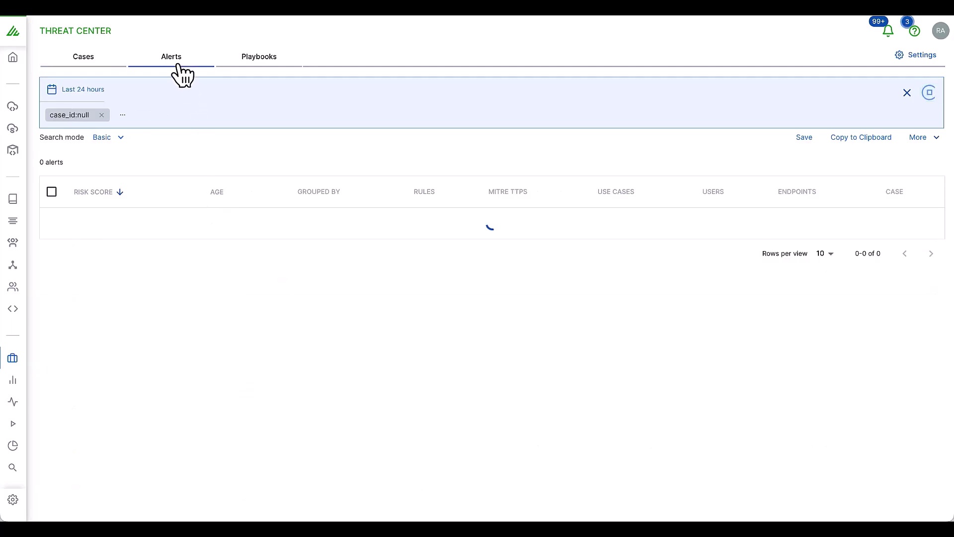
{"action": "left_click", "coordinate": [99, 90]}
{"action": "left_click", "coordinate": [253, 154]}
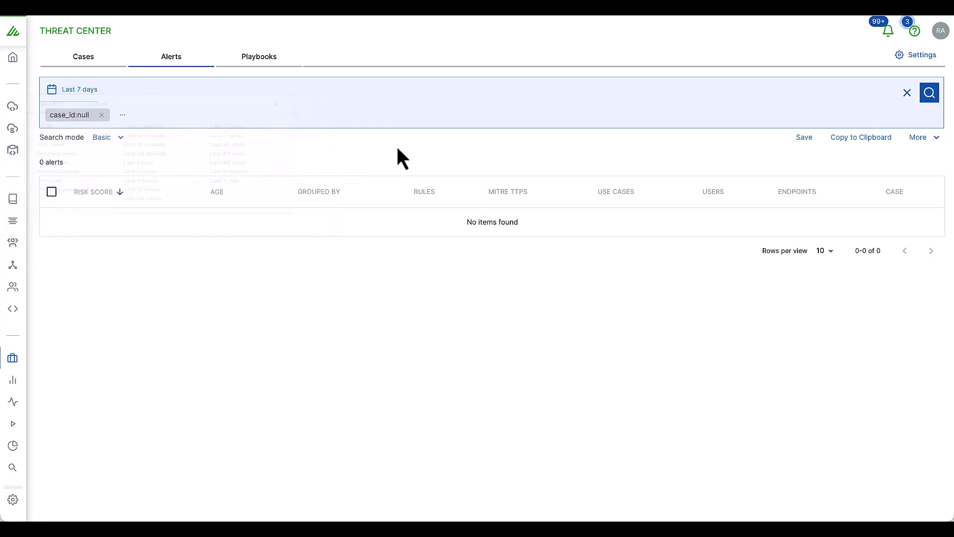
{"action": "left_click", "coordinate": [928, 99]}
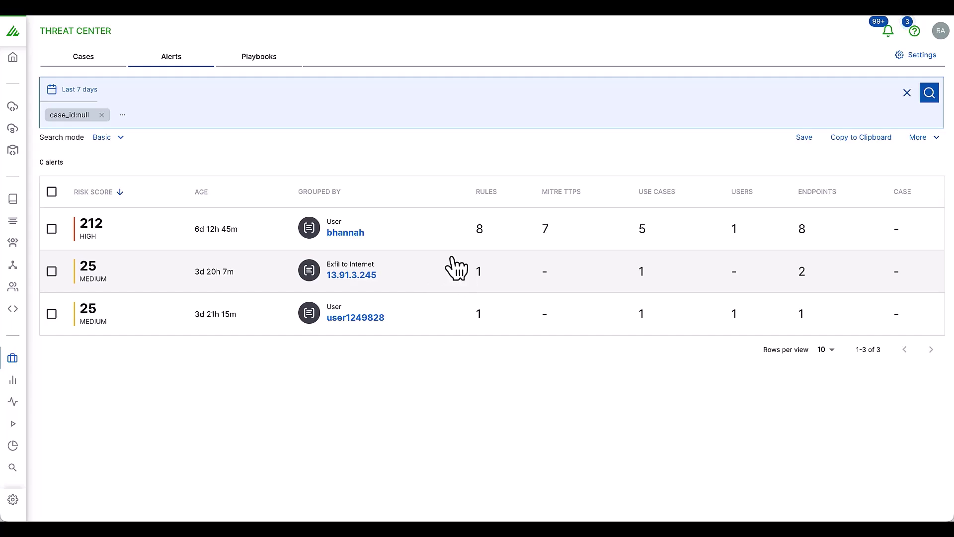
Step: View the Threat Center playbooks and open the details of "Set default assignee and queue"
{"action": "left_click", "coordinate": [263, 57]}
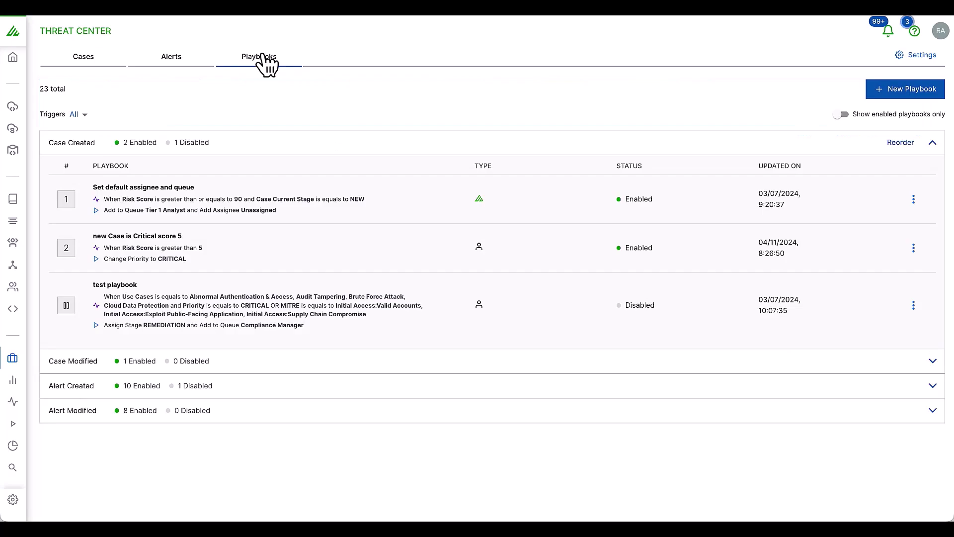
{"action": "left_click", "coordinate": [278, 199]}
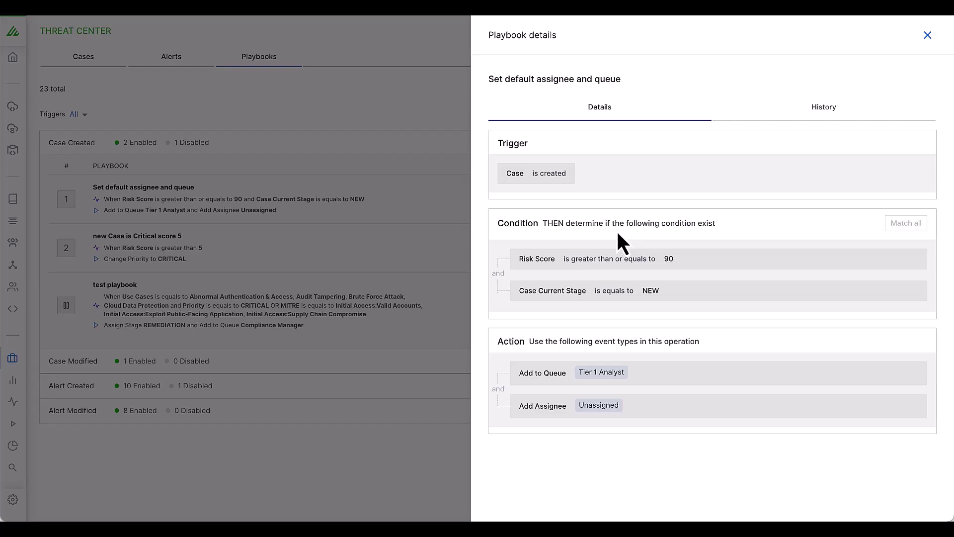
Step: Leave the playbook details and open the Exfil to Internet case for 209.177.165.19 from the Threat Center cases
{"action": "left_click", "coordinate": [379, 105]}
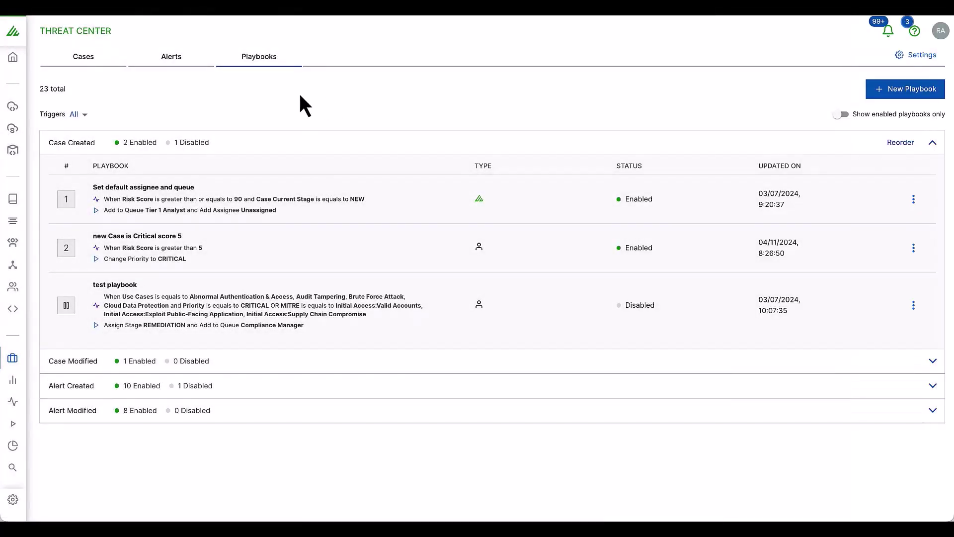
{"action": "left_click", "coordinate": [99, 62]}
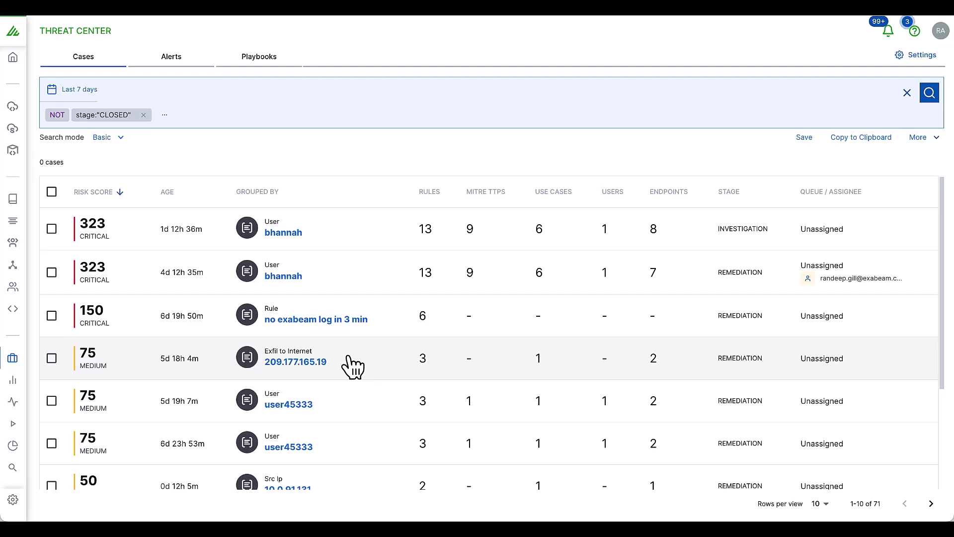
{"action": "left_click", "coordinate": [349, 357]}
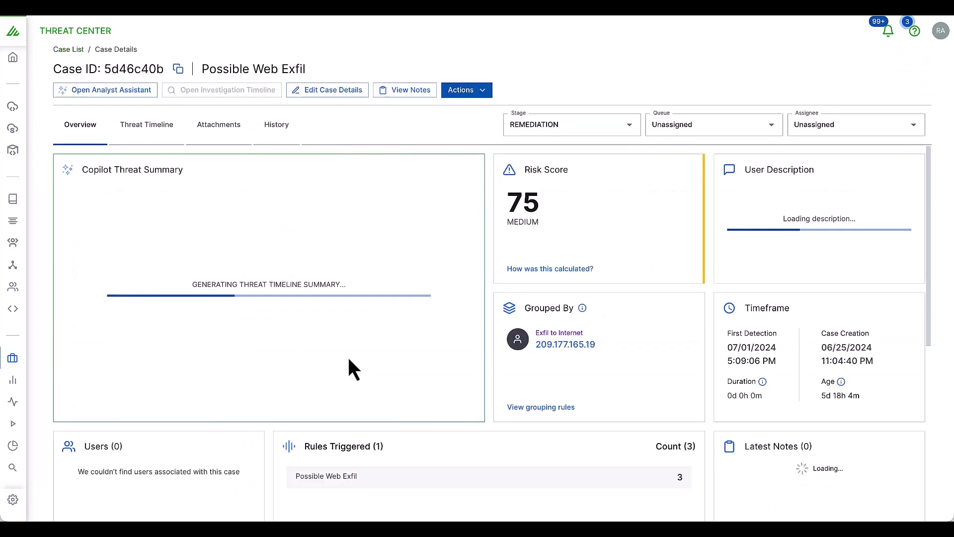
Step: Examine the threat timeline of the Possible Web Exfil case, including the events and rules associated with its correlation rule detections
{"action": "left_click", "coordinate": [144, 133]}
{"action": "left_click", "coordinate": [388, 284]}
{"action": "scroll", "coordinate": [388, 287], "scroll_direction": "down", "scroll_amount": 2}
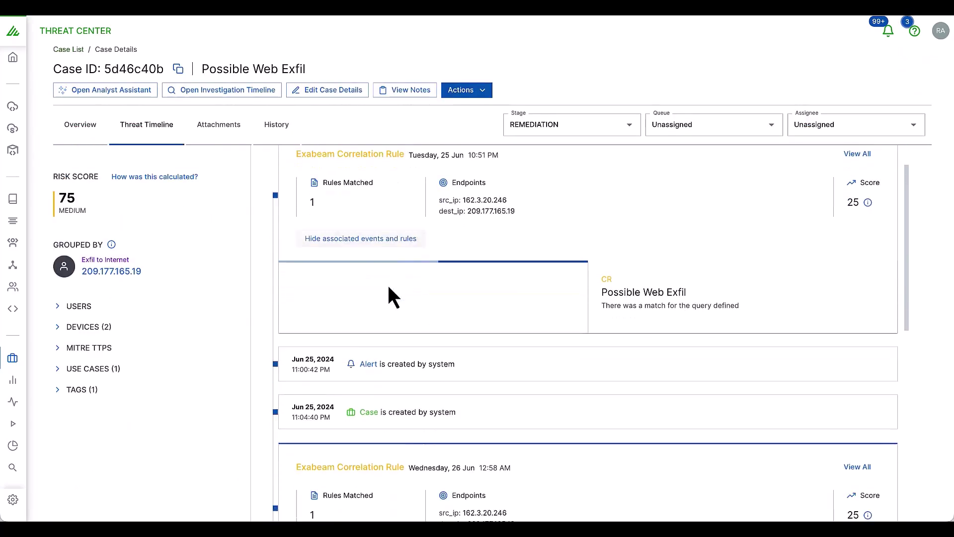
{"action": "scroll", "coordinate": [386, 283], "scroll_direction": "down", "scroll_amount": 5}
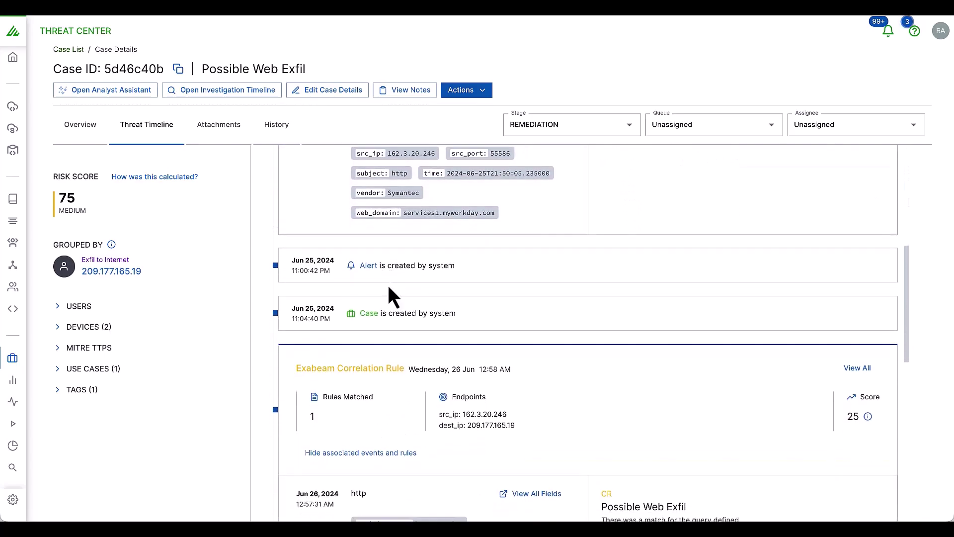
{"action": "scroll", "coordinate": [387, 283], "scroll_direction": "down", "scroll_amount": 3}
{"action": "scroll", "coordinate": [387, 288], "scroll_direction": "down", "scroll_amount": 5}
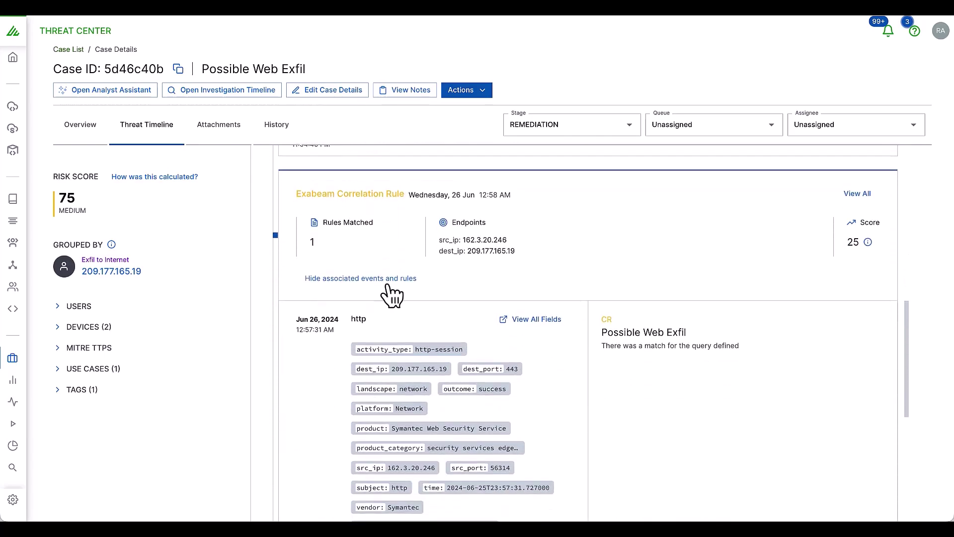
{"action": "scroll", "coordinate": [388, 288], "scroll_direction": "down", "scroll_amount": 3}
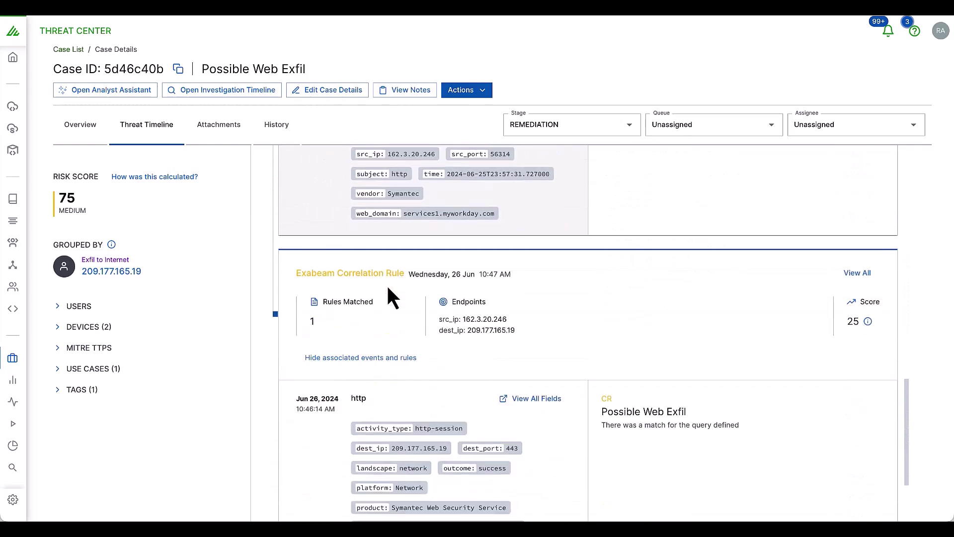
{"action": "scroll", "coordinate": [386, 282], "scroll_direction": "down", "scroll_amount": 10}
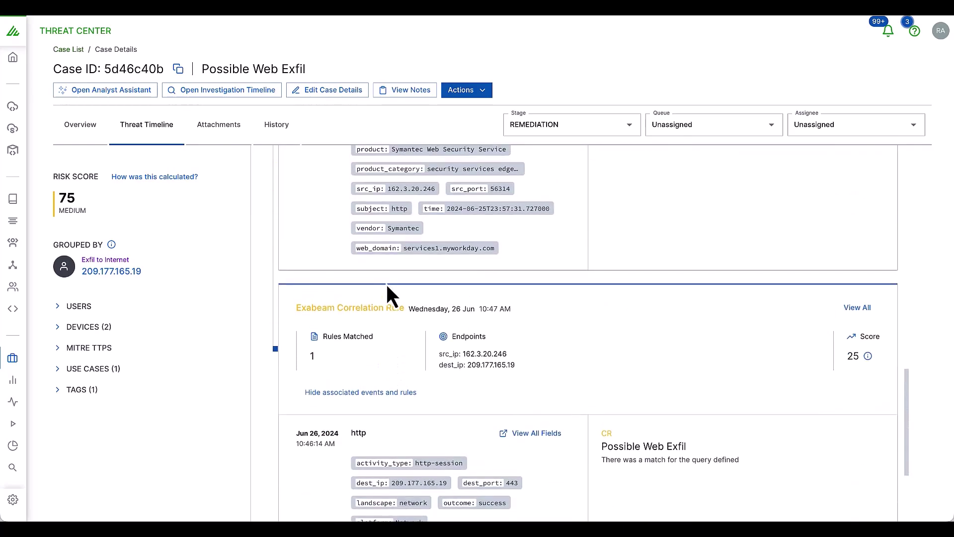
{"action": "scroll", "coordinate": [385, 282], "scroll_direction": "down", "scroll_amount": 10}
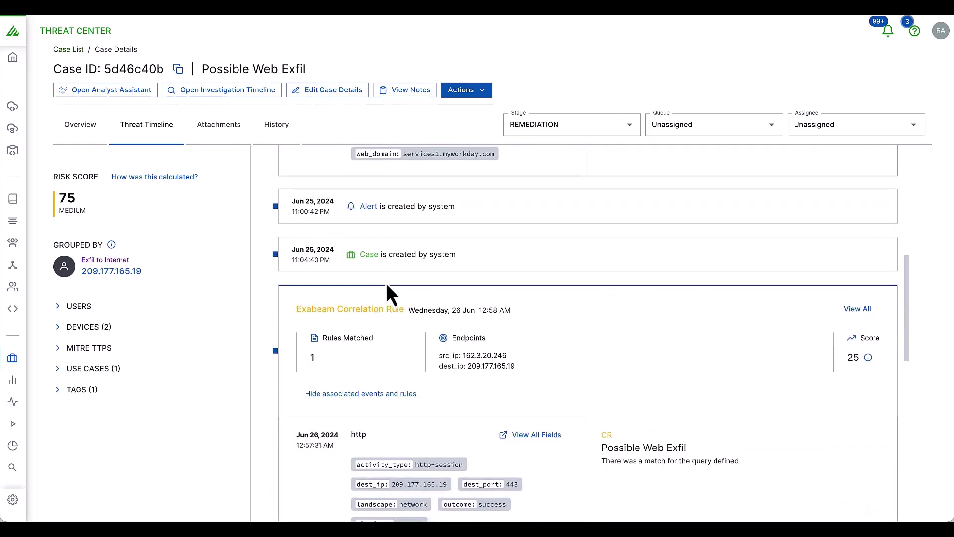
{"action": "scroll", "coordinate": [383, 280], "scroll_direction": "up", "scroll_amount": 3}
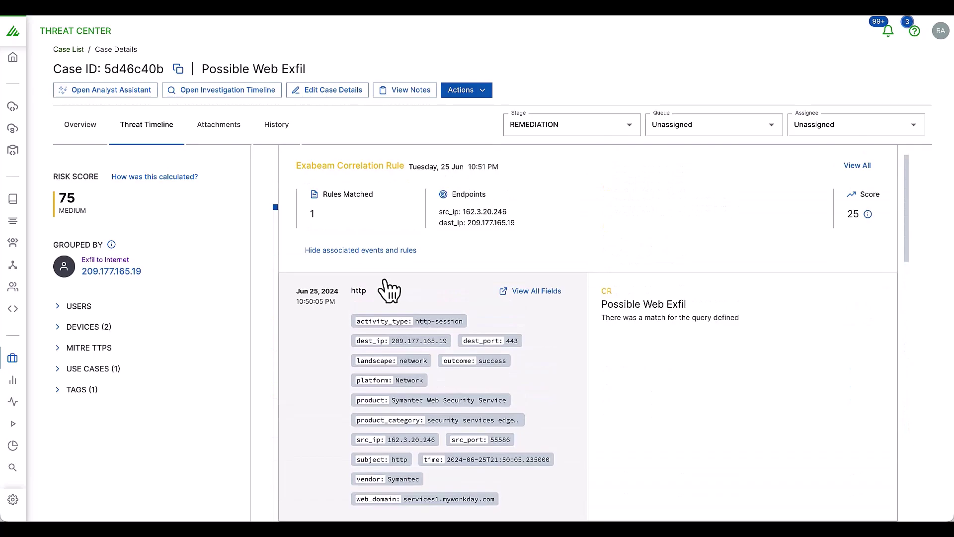
{"action": "scroll", "coordinate": [385, 286], "scroll_direction": "up", "scroll_amount": 1}
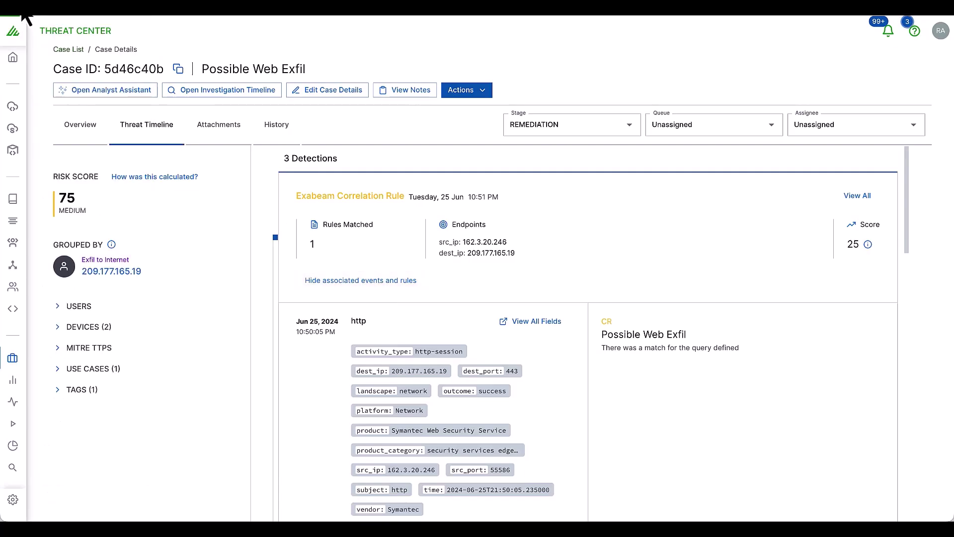
Step: Return to the Threat Center cases and search the last 7 days for non-closed cases assigned to the signed-in analyst
{"action": "left_click", "coordinate": [59, 30]}
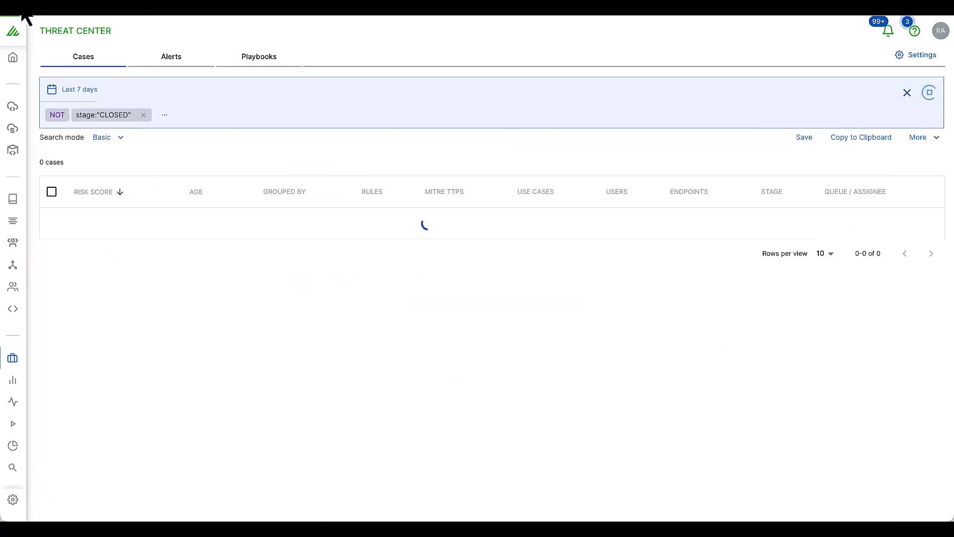
{"action": "left_click", "coordinate": [453, 118]}
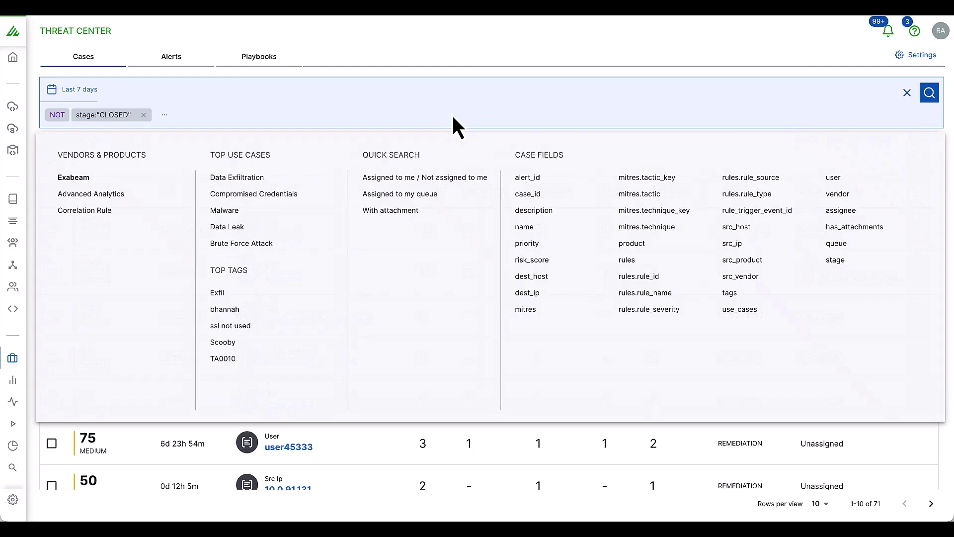
{"action": "left_click", "coordinate": [406, 179]}
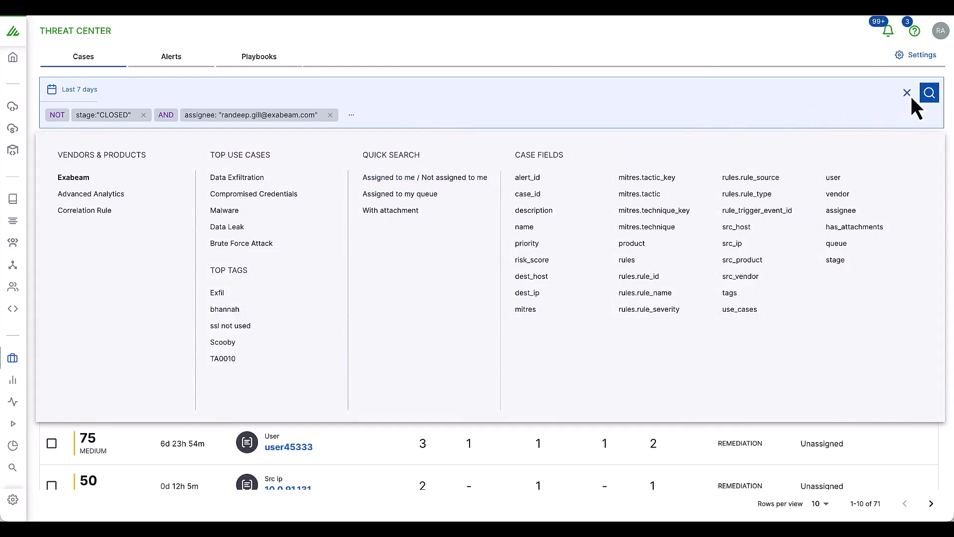
{"action": "left_click", "coordinate": [930, 95]}
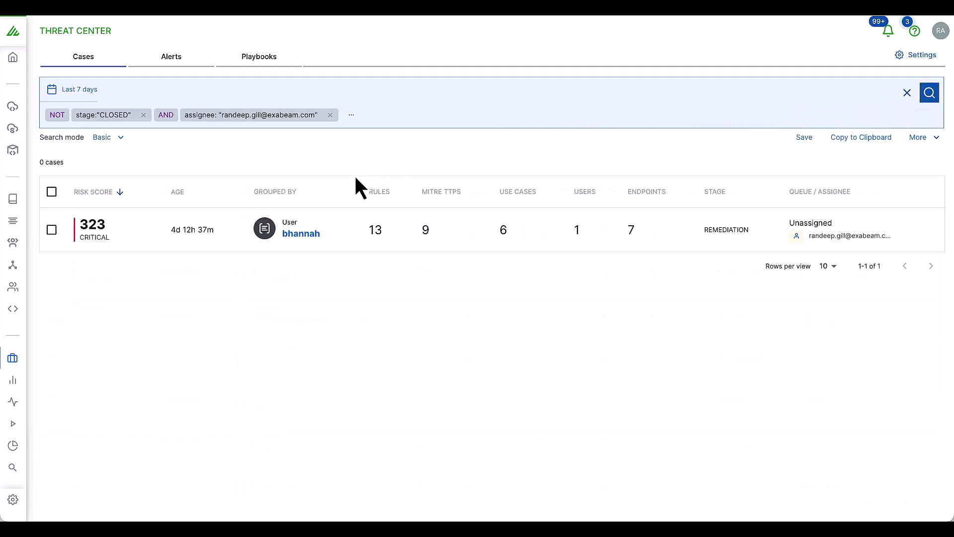
Step: Open the critical case in the filtered results and view the explanation of how its risk score was calculated
{"action": "left_click", "coordinate": [332, 243]}
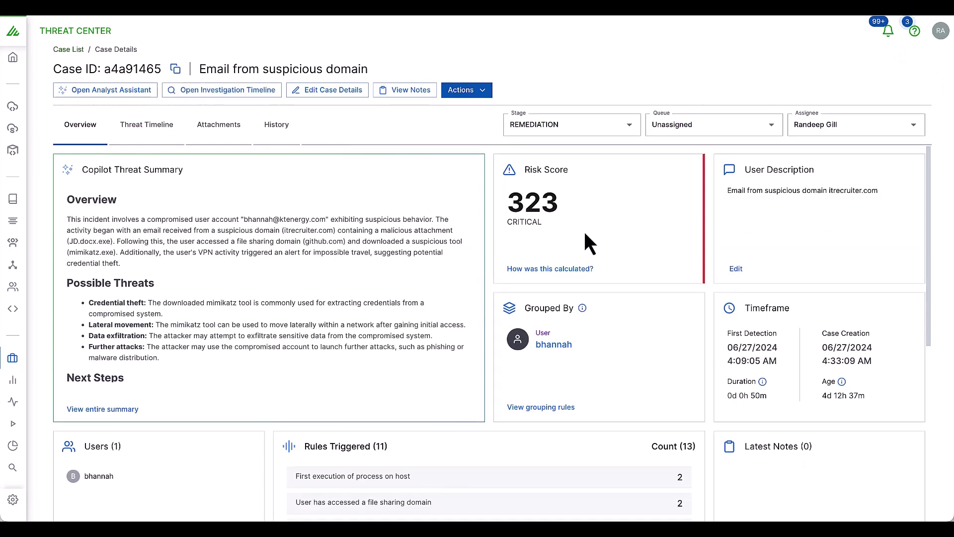
{"action": "left_click", "coordinate": [553, 271]}
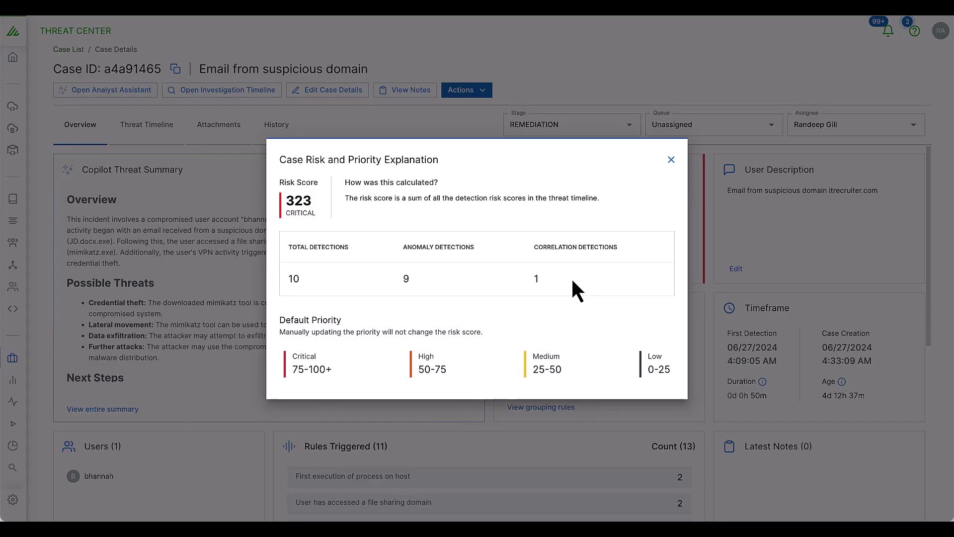
{"action": "left_click", "coordinate": [671, 160]}
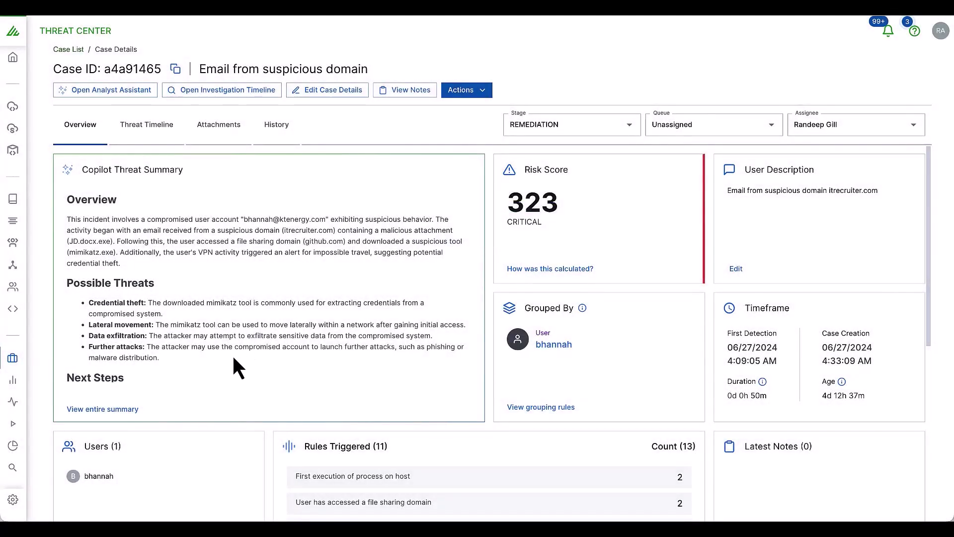
Step: View all devices in the case, then review its triggered rules, MITRE TTPs, use cases, tags and attachments
{"action": "scroll", "coordinate": [234, 359], "scroll_direction": "down", "scroll_amount": 5}
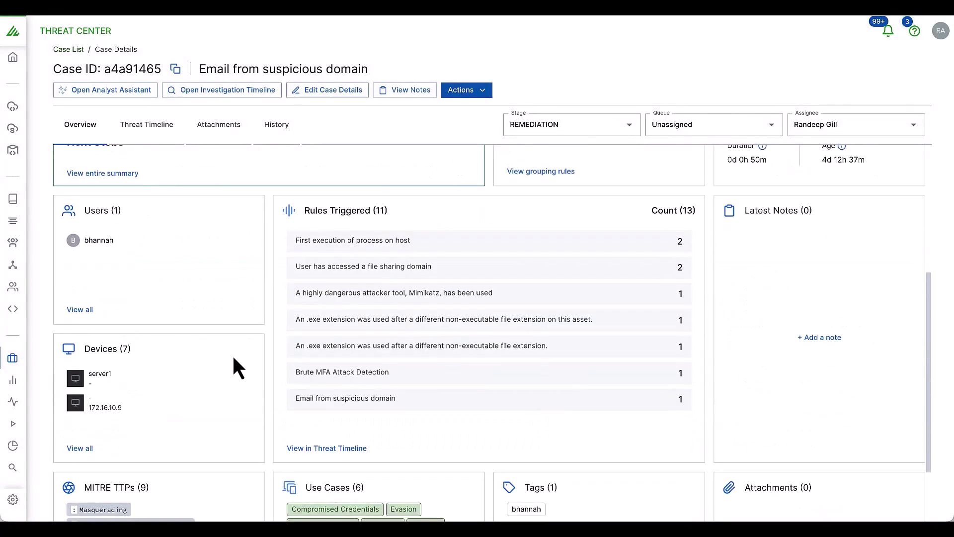
{"action": "left_click", "coordinate": [87, 449]}
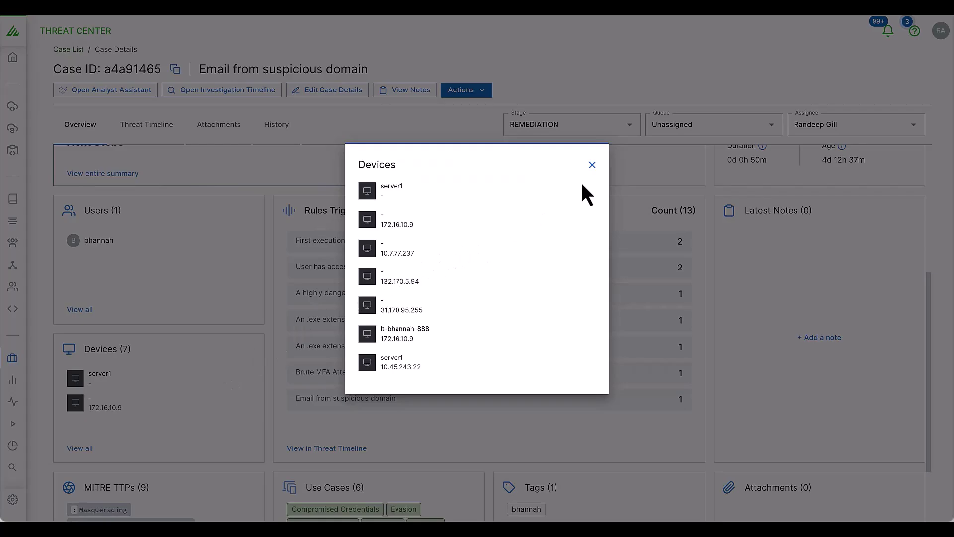
{"action": "left_click", "coordinate": [592, 165]}
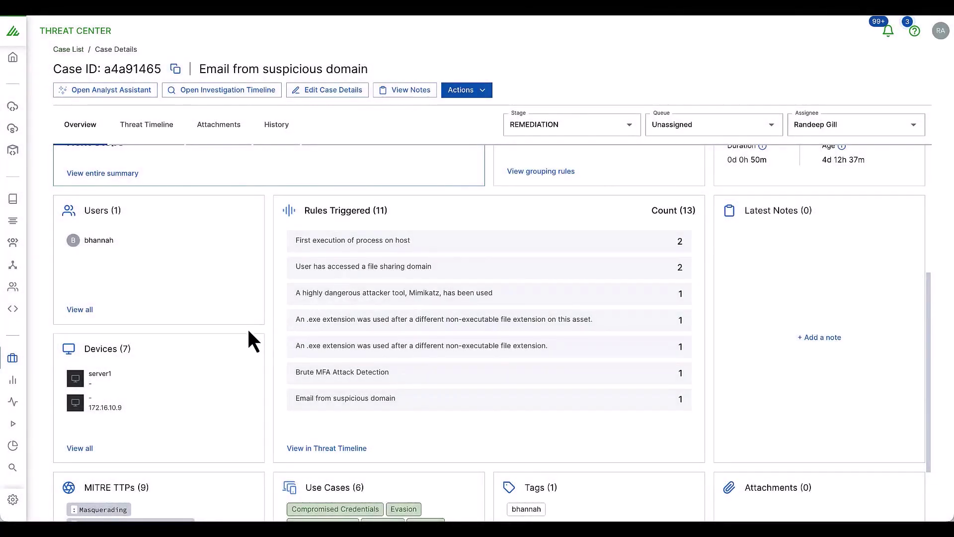
{"action": "scroll", "coordinate": [253, 342], "scroll_direction": "down", "scroll_amount": 2}
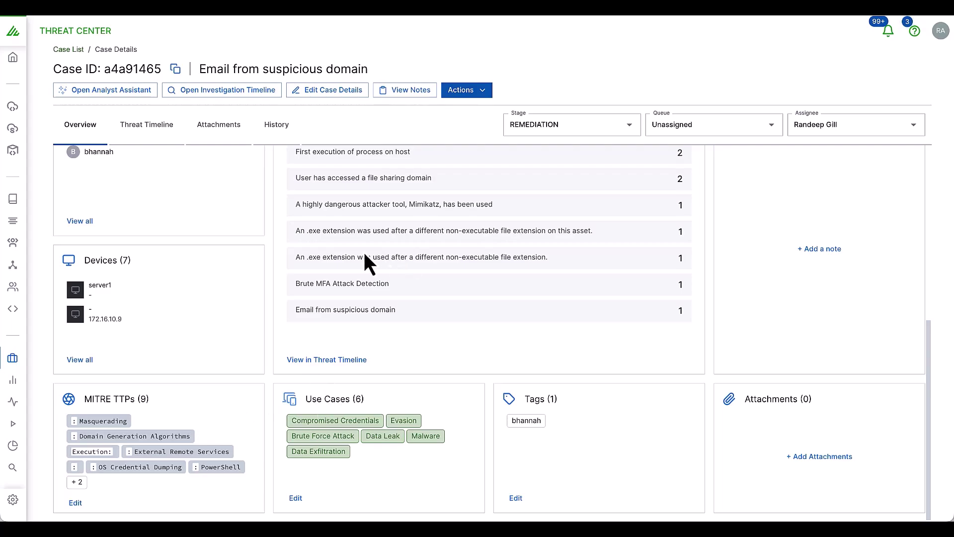
Step: Read the entire Copilot threat summary of the case, view the Analyst Assistant, and close Copilot
{"action": "scroll", "coordinate": [348, 250], "scroll_direction": "up", "scroll_amount": 5}
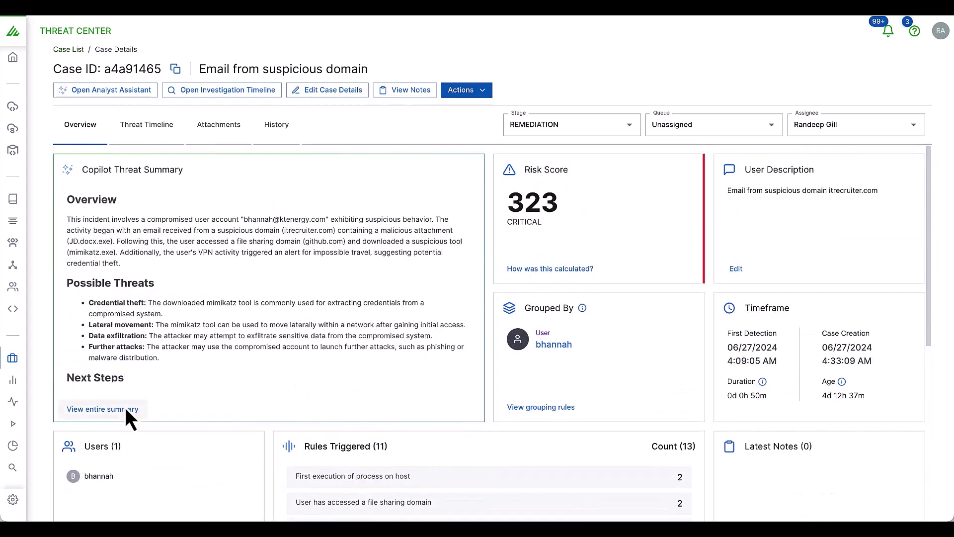
{"action": "left_click", "coordinate": [124, 408]}
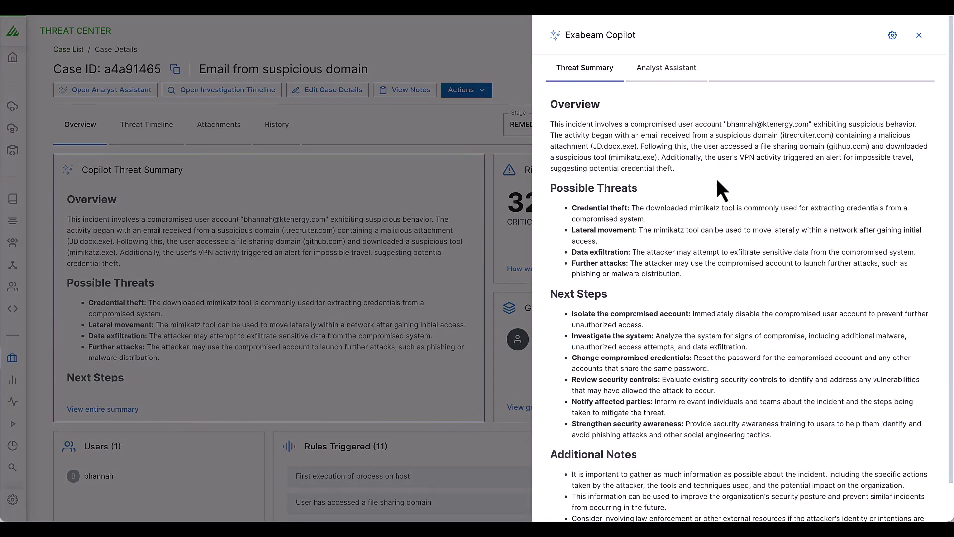
{"action": "scroll", "coordinate": [736, 241], "scroll_direction": "down", "scroll_amount": 1}
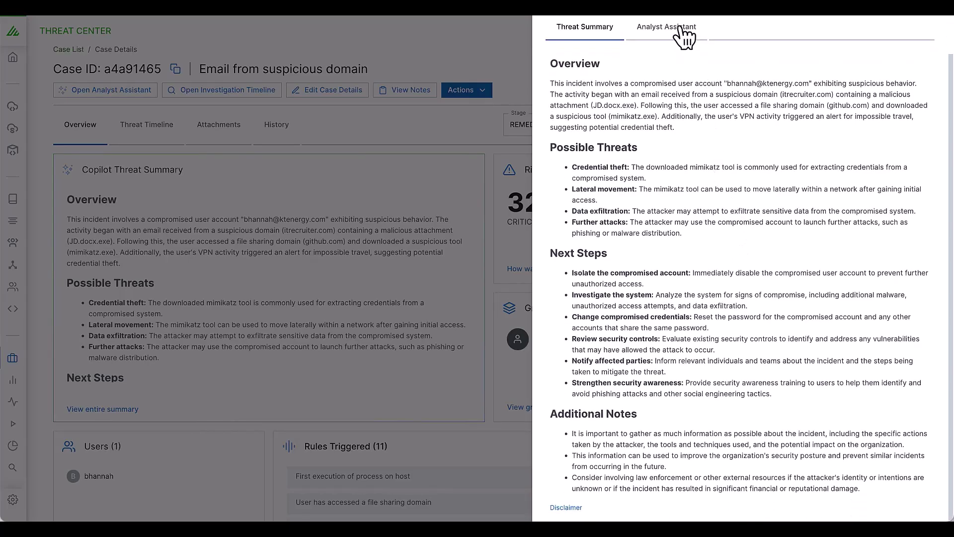
{"action": "left_click", "coordinate": [684, 37]}
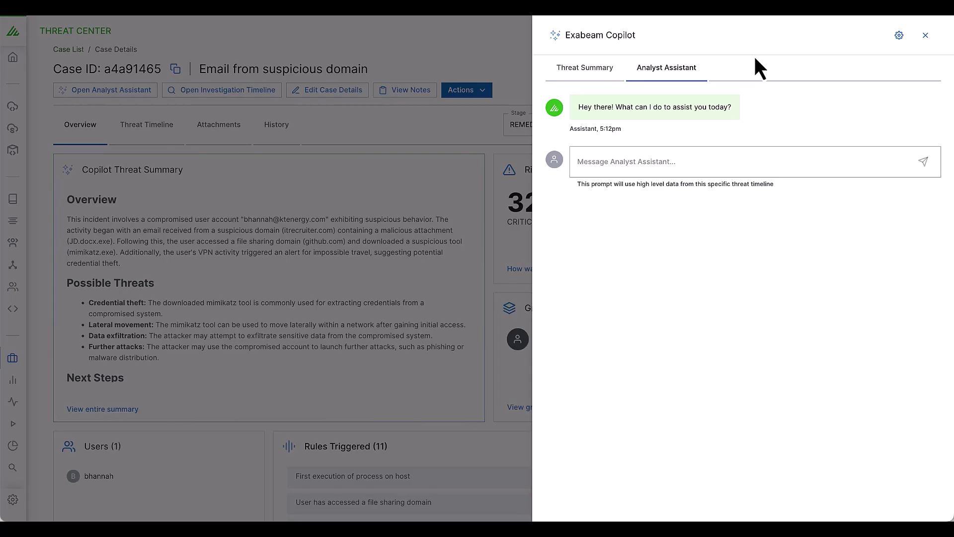
{"action": "left_click", "coordinate": [455, 124]}
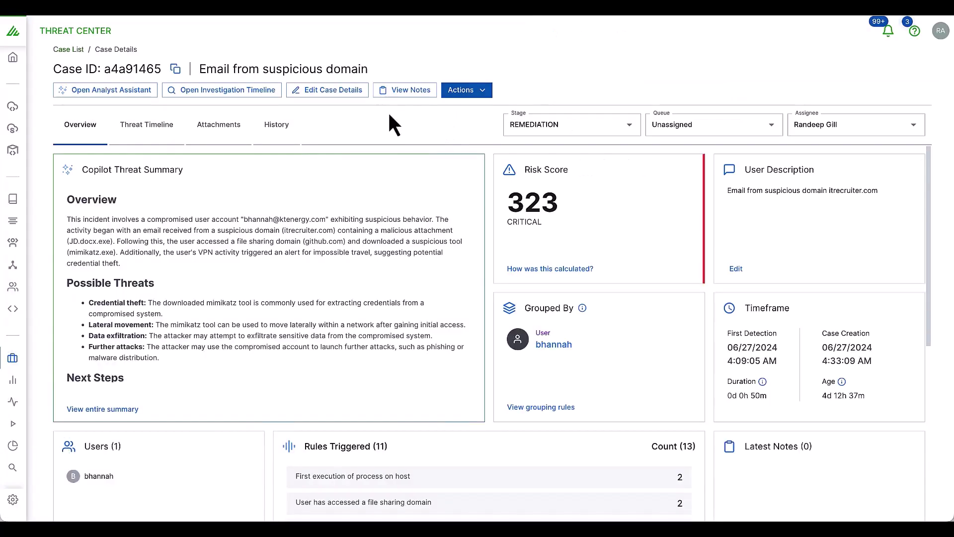
Step: Open the case's threat timeline and review its chronological detections with their associated events, matched rules, endpoints and risk scores
{"action": "left_click", "coordinate": [156, 128]}
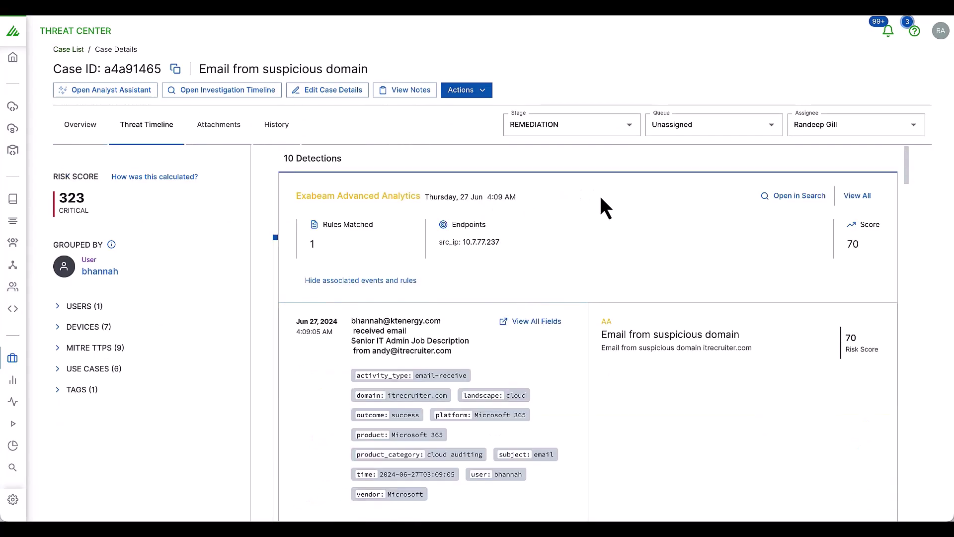
{"action": "scroll", "coordinate": [616, 204], "scroll_direction": "down", "scroll_amount": 1}
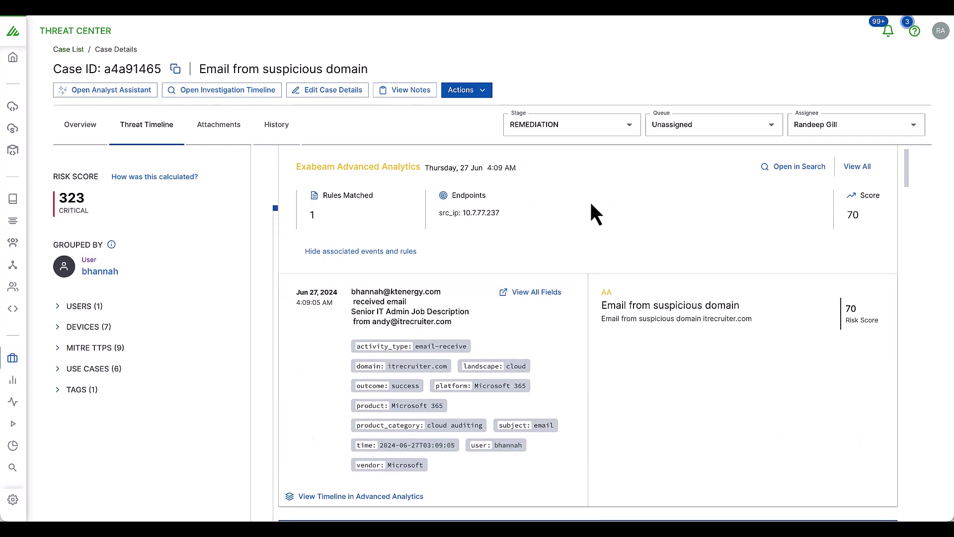
{"action": "scroll", "coordinate": [590, 204], "scroll_direction": "down", "scroll_amount": 2}
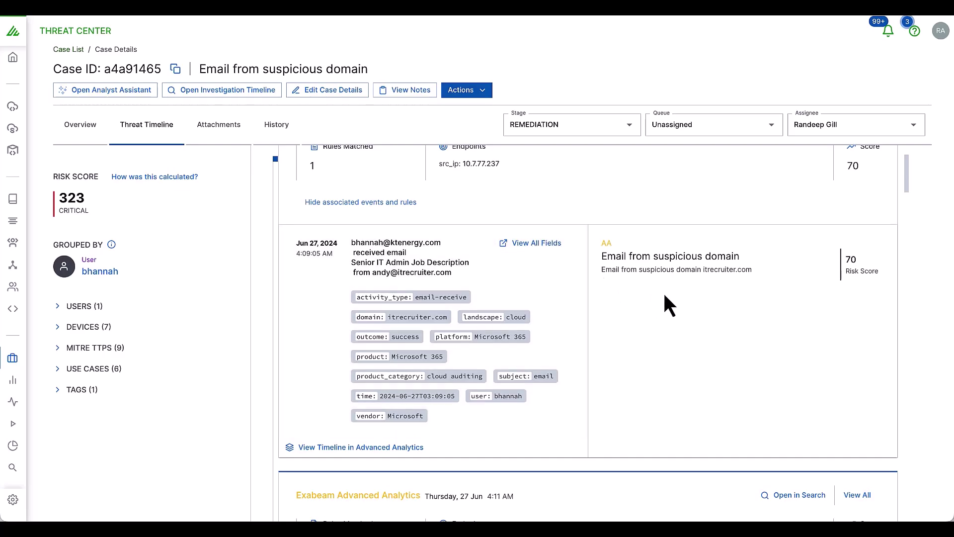
{"action": "scroll", "coordinate": [663, 295], "scroll_direction": "down", "scroll_amount": 2}
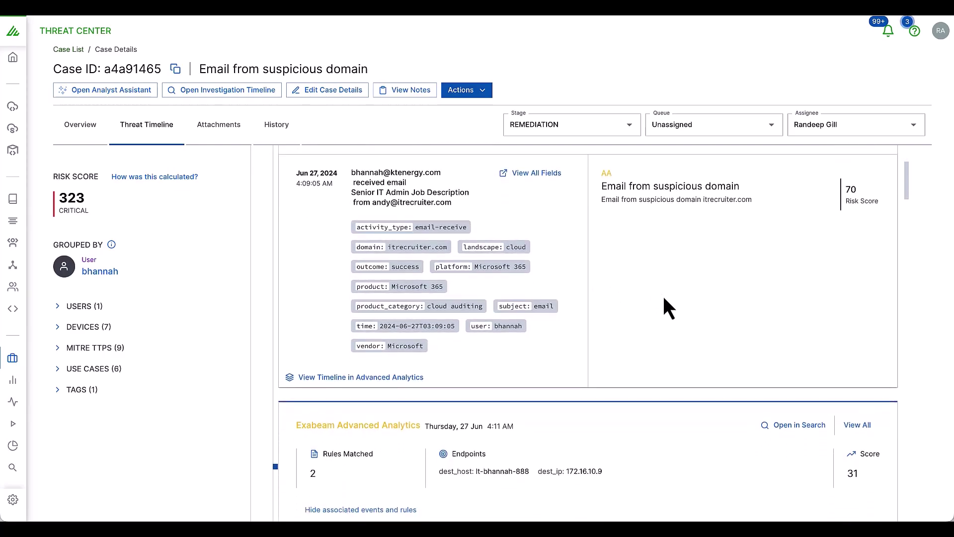
{"action": "scroll", "coordinate": [664, 303], "scroll_direction": "up", "scroll_amount": 1}
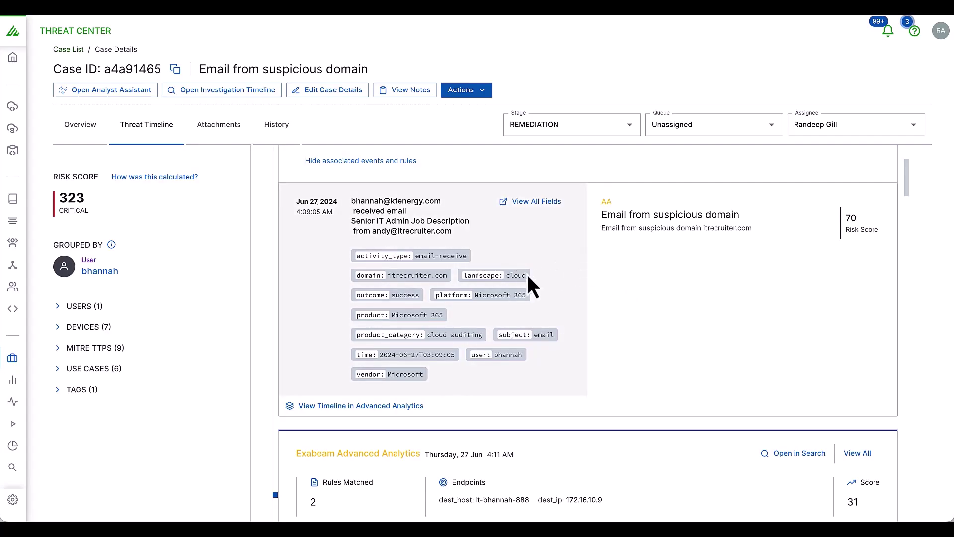
{"action": "scroll", "coordinate": [659, 290], "scroll_direction": "down", "scroll_amount": 1}
{"action": "scroll", "coordinate": [659, 289], "scroll_direction": "down", "scroll_amount": 5}
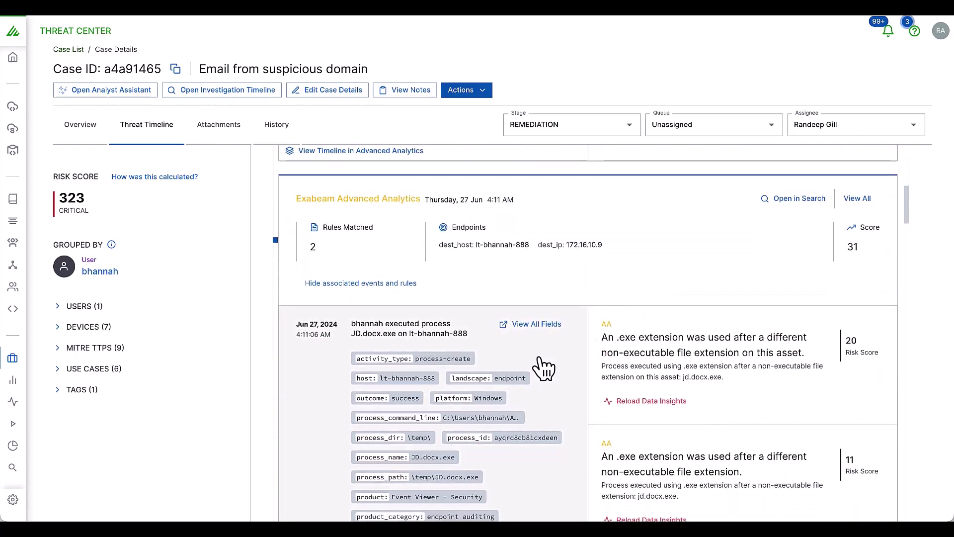
{"action": "scroll", "coordinate": [544, 367], "scroll_direction": "down", "scroll_amount": 5}
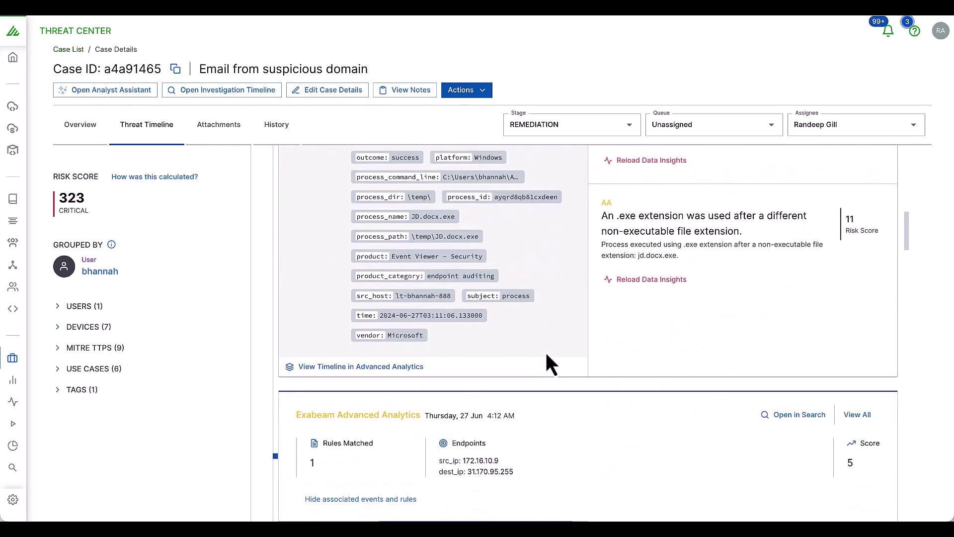
{"action": "scroll", "coordinate": [547, 356], "scroll_direction": "down", "scroll_amount": 3}
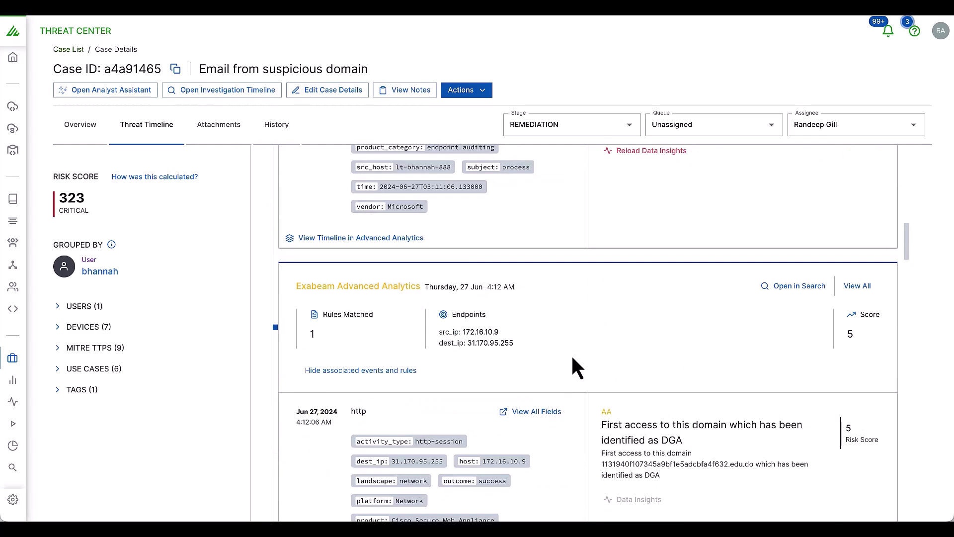
{"action": "scroll", "coordinate": [574, 355], "scroll_direction": "down", "scroll_amount": 2}
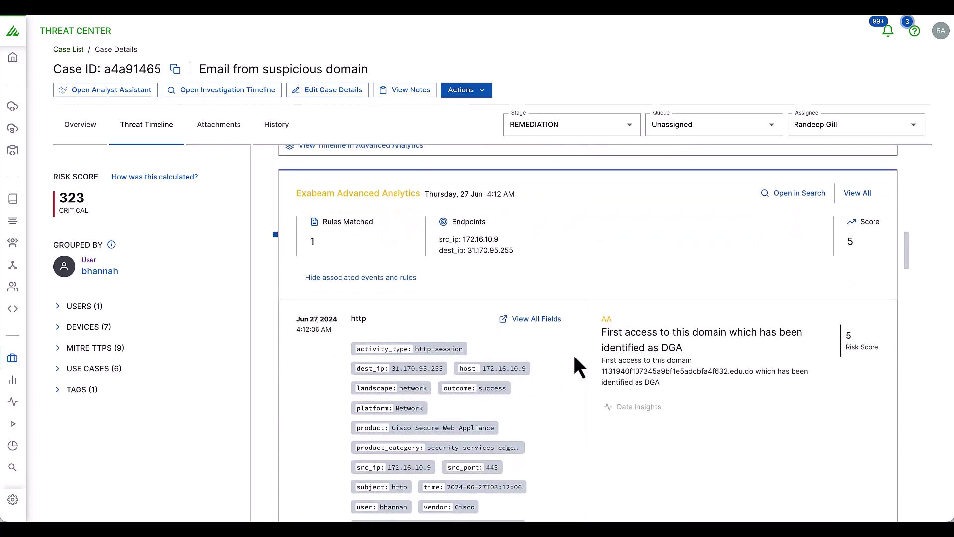
{"action": "scroll", "coordinate": [579, 365], "scroll_direction": "down", "scroll_amount": 2}
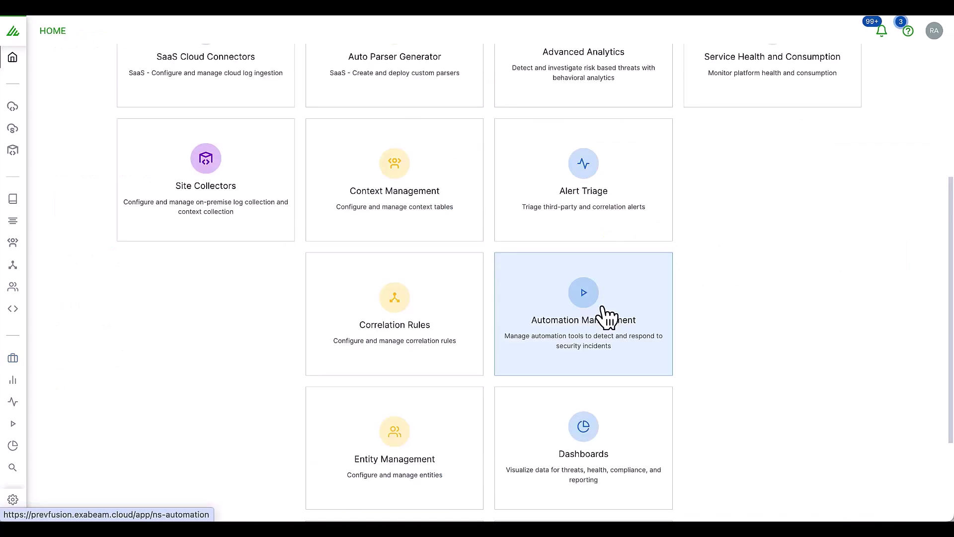
Step: Open Automation Management and start a new playbook triggered when a case is created
{"action": "left_click", "coordinate": [606, 317]}
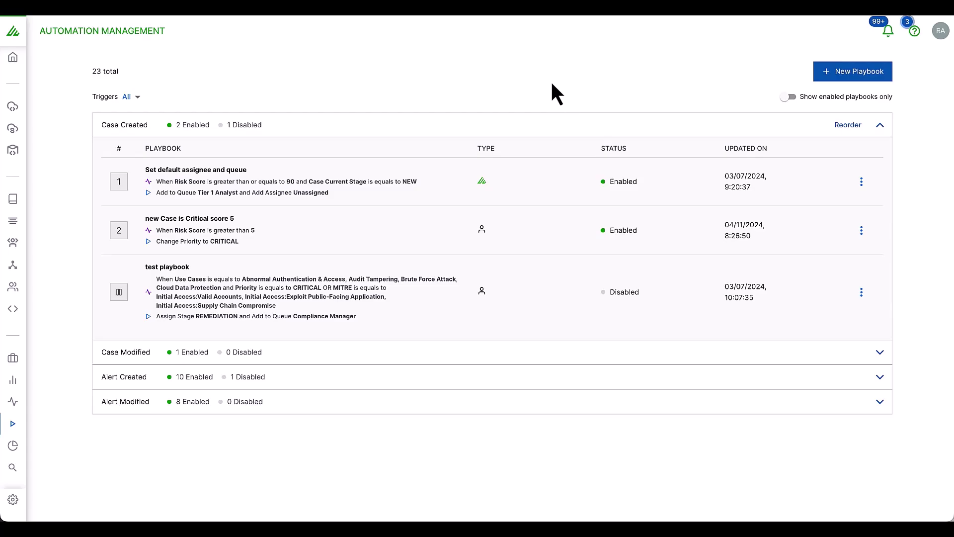
{"action": "left_click", "coordinate": [860, 70]}
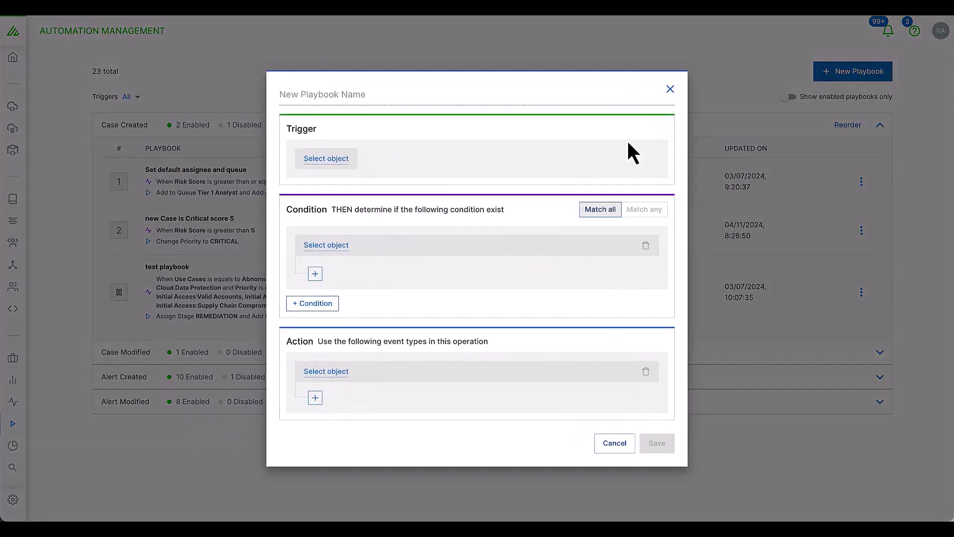
{"action": "left_click", "coordinate": [330, 159]}
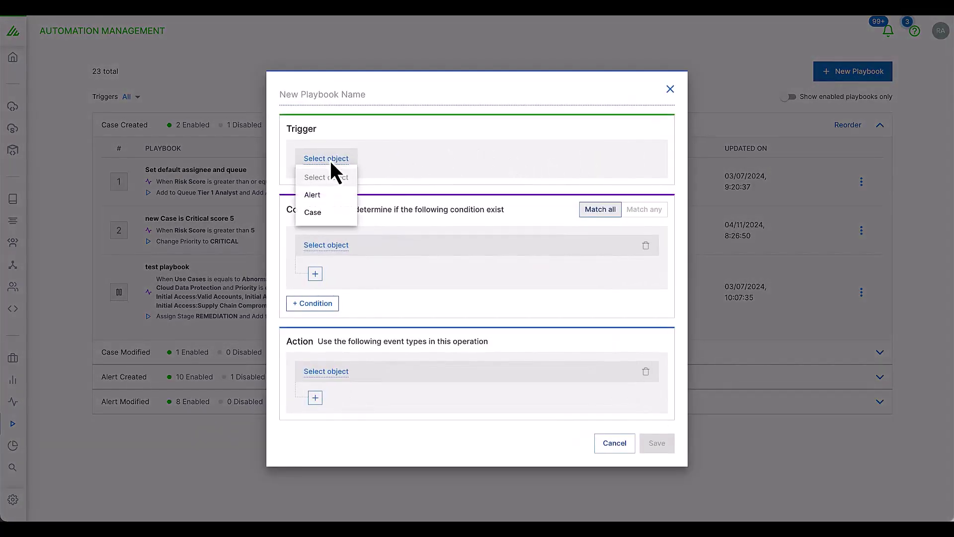
{"action": "left_click", "coordinate": [319, 213]}
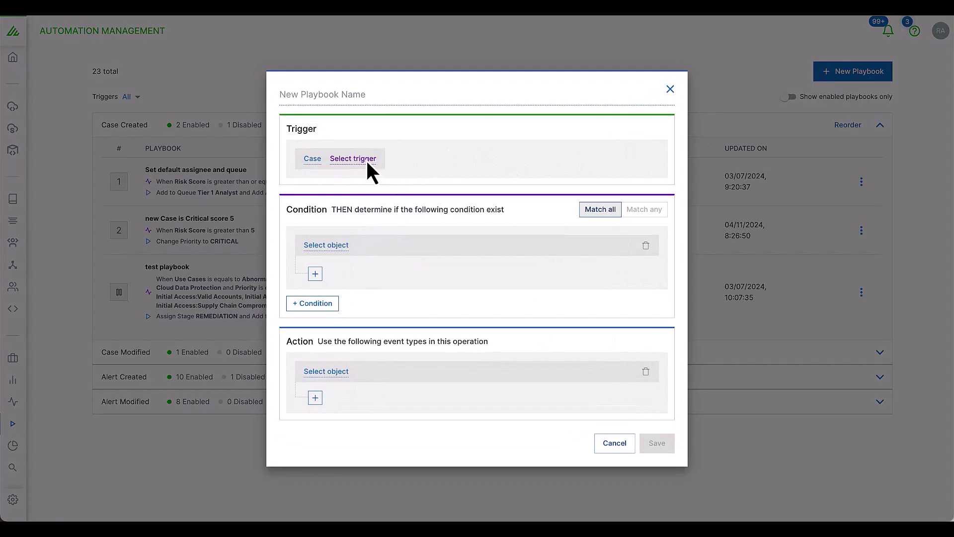
{"action": "left_click", "coordinate": [365, 159]}
{"action": "left_click", "coordinate": [348, 195]}
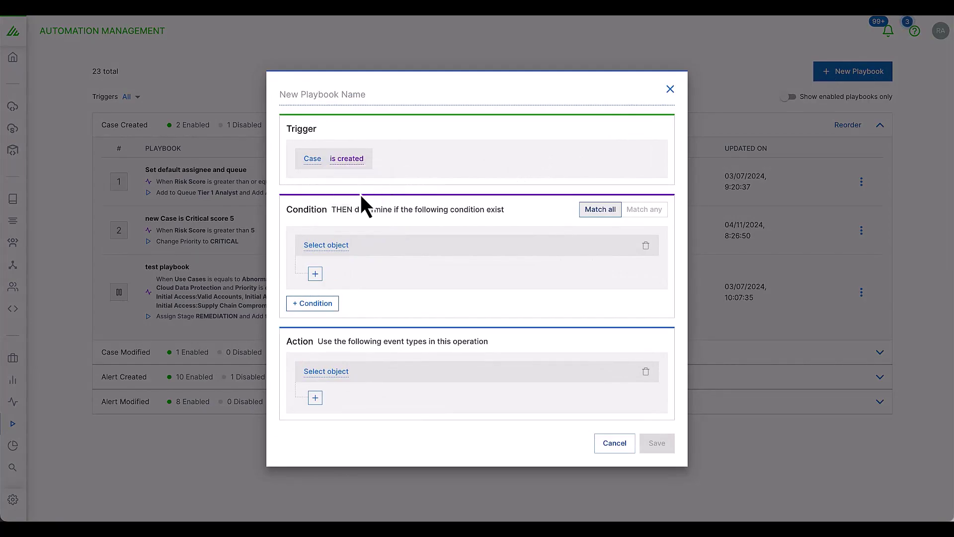
Step: Add the playbook condition that Use Cases is equal to Data Exfiltration and Data Leak
{"action": "left_click", "coordinate": [336, 245]}
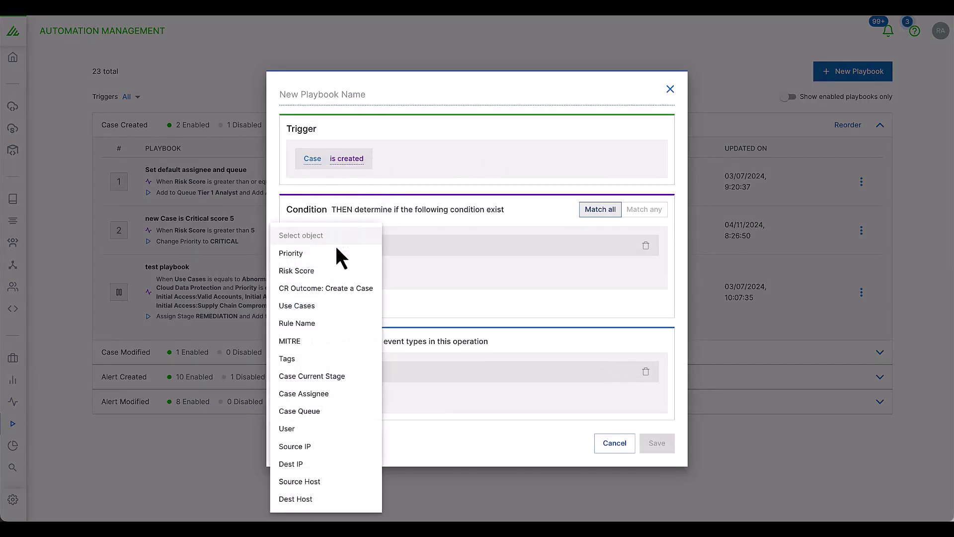
{"action": "left_click", "coordinate": [346, 306]}
{"action": "left_click", "coordinate": [388, 245]}
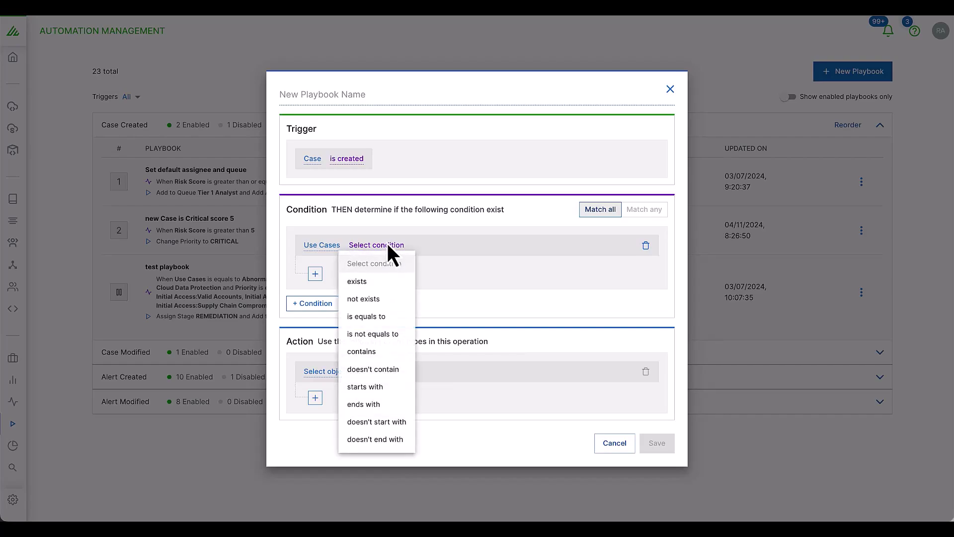
{"action": "left_click", "coordinate": [387, 316]}
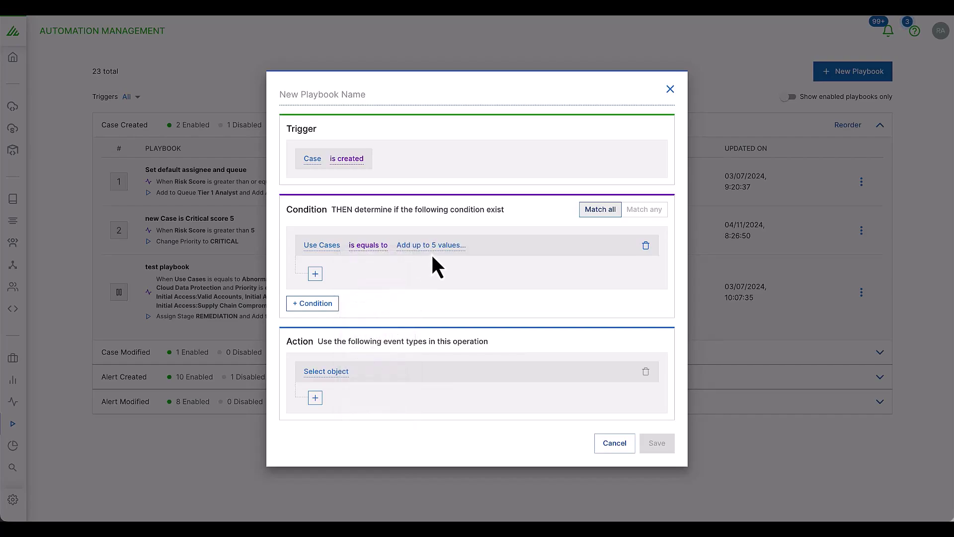
{"action": "left_click", "coordinate": [431, 245]}
{"action": "scroll", "coordinate": [471, 328], "scroll_direction": "down", "scroll_amount": 3}
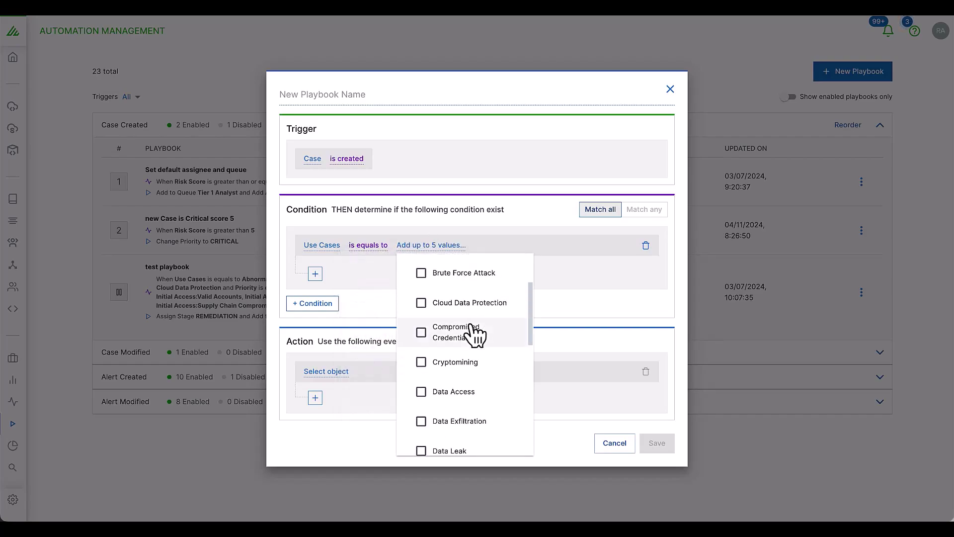
{"action": "left_click", "coordinate": [432, 414]}
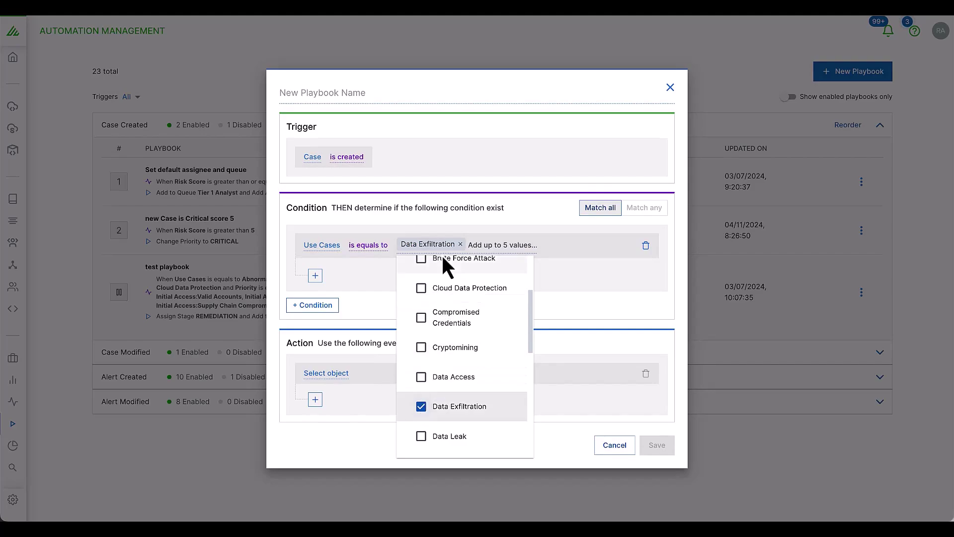
{"action": "left_click", "coordinate": [425, 437]}
{"action": "left_click", "coordinate": [604, 310]}
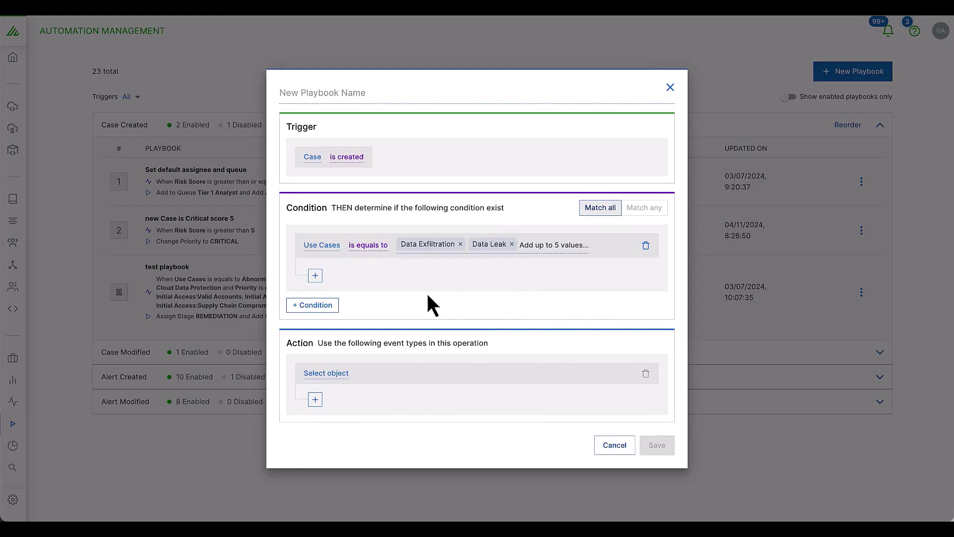
Step: Set the playbook's action to send all threat details via webhook and name the playbook "Data Loss Use Case workflow"
{"action": "left_click", "coordinate": [336, 376]}
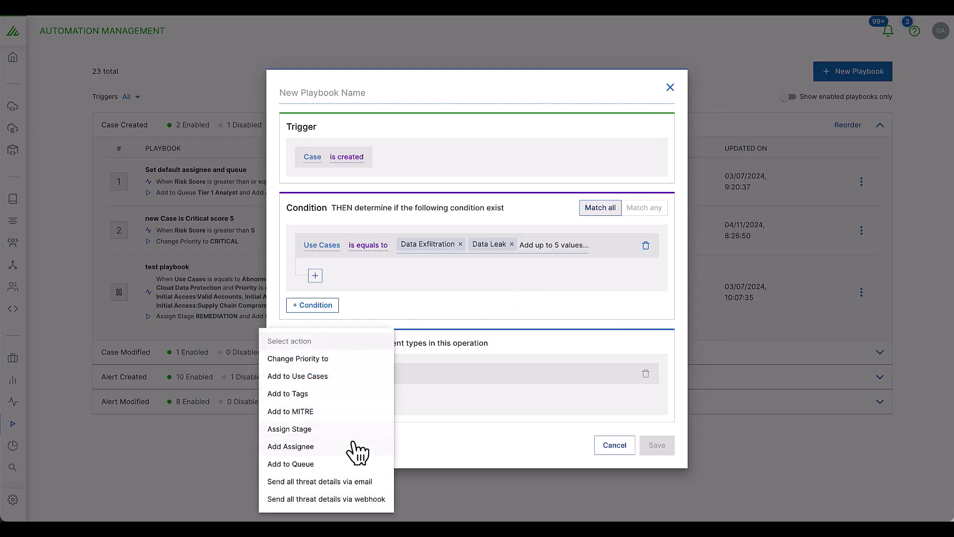
{"action": "left_click", "coordinate": [355, 499]}
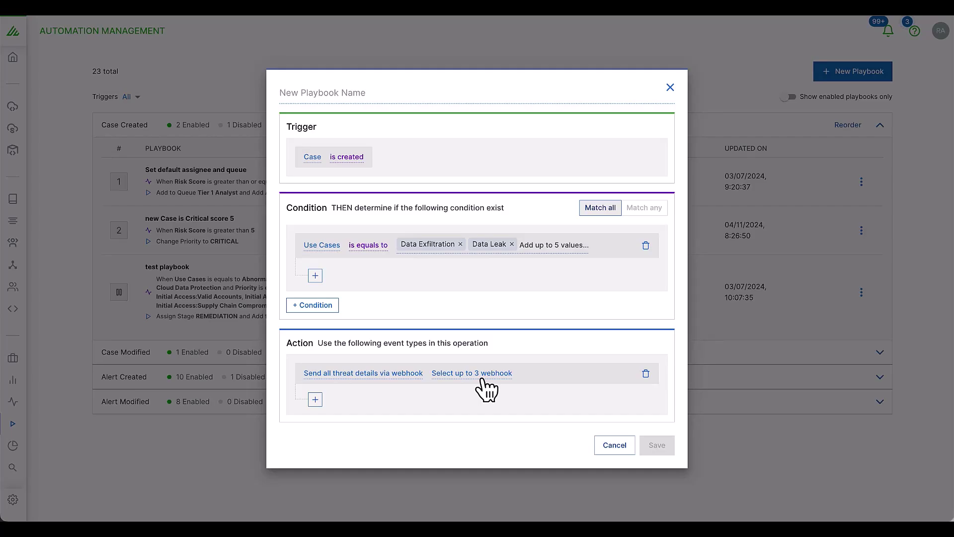
{"action": "left_click", "coordinate": [384, 93]}
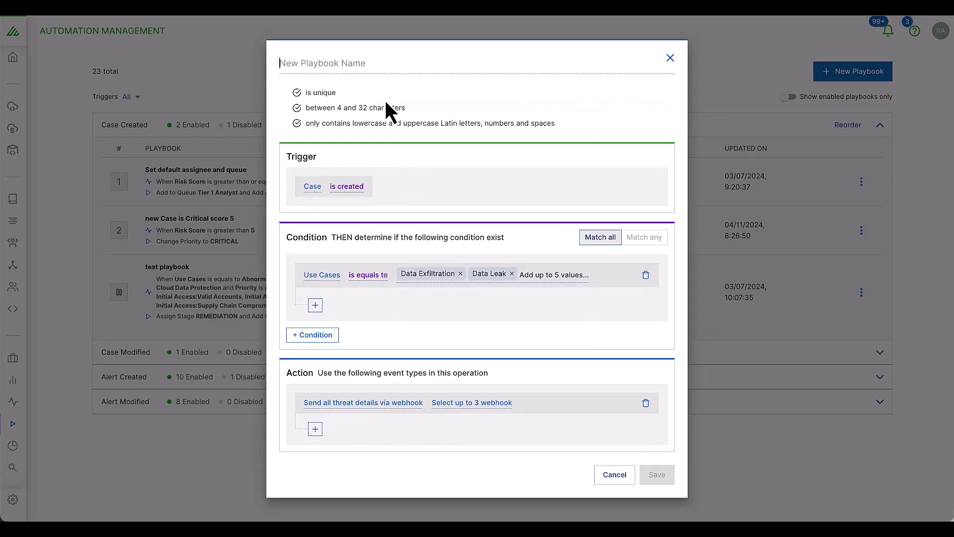
{"action": "type", "text": "Da"}
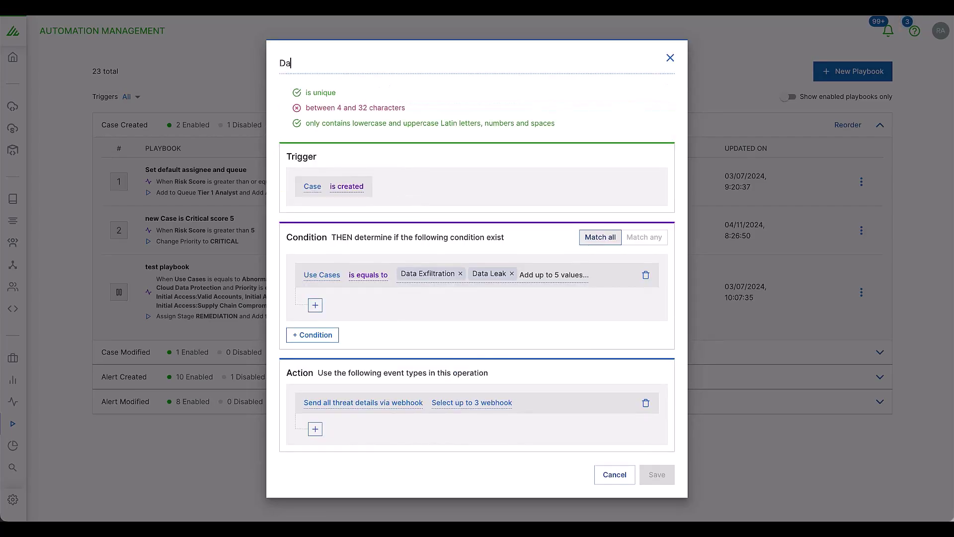
{"action": "type", "text": "ta Loss Use Case"}
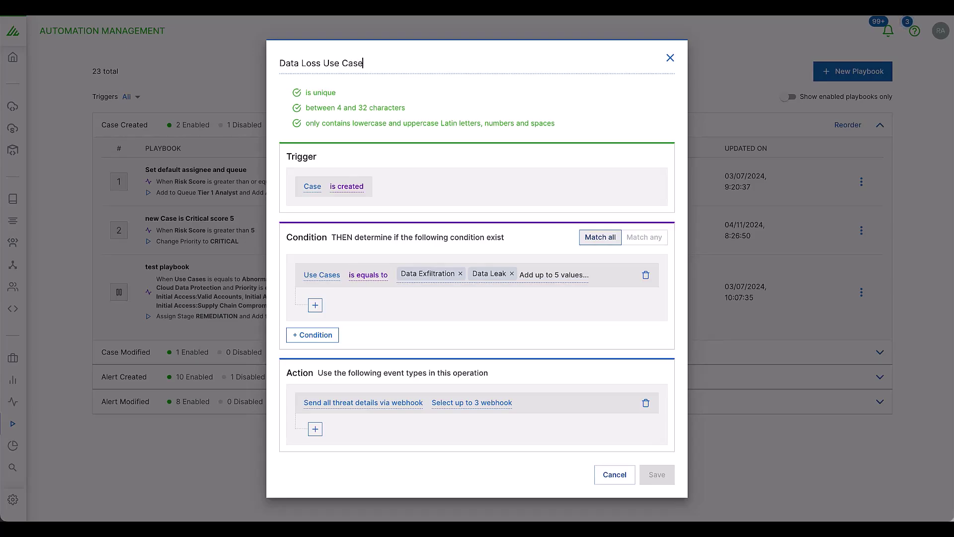
{"action": "type", "text": " workflow"}
{"action": "left_click", "coordinate": [509, 419]}
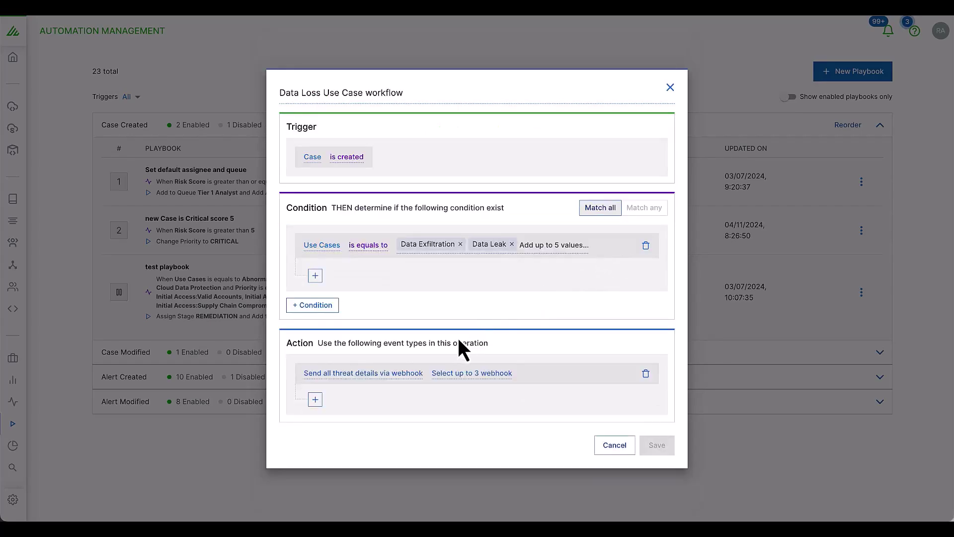
Step: Change the playbook's action to send all threat details via email, select the first listed recipient address, and save the playbook
{"action": "left_click", "coordinate": [356, 373]}
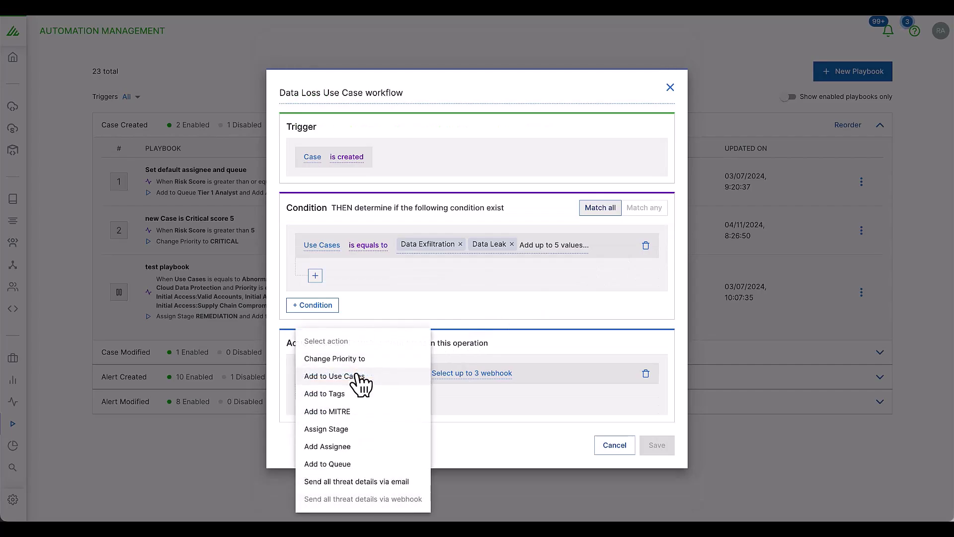
{"action": "left_click", "coordinate": [382, 482]}
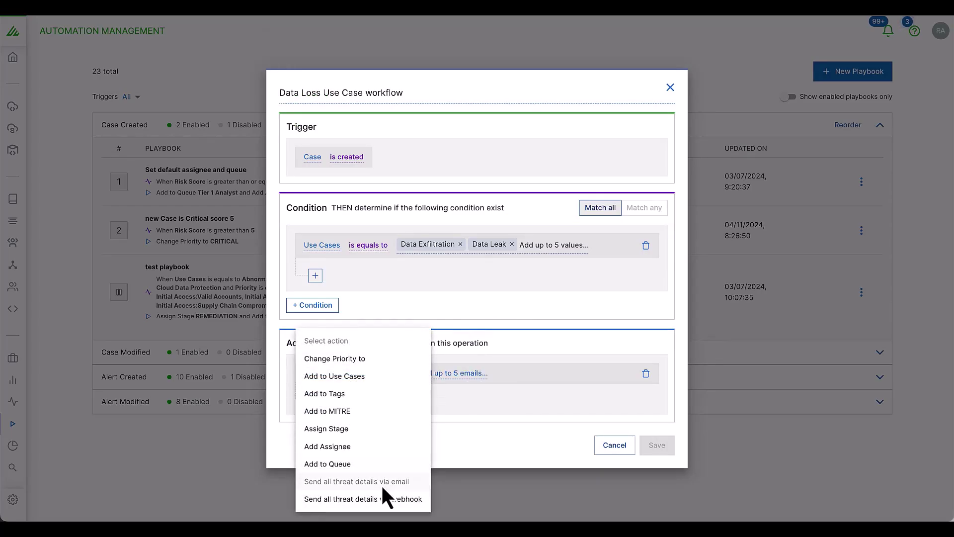
{"action": "left_click", "coordinate": [464, 374]}
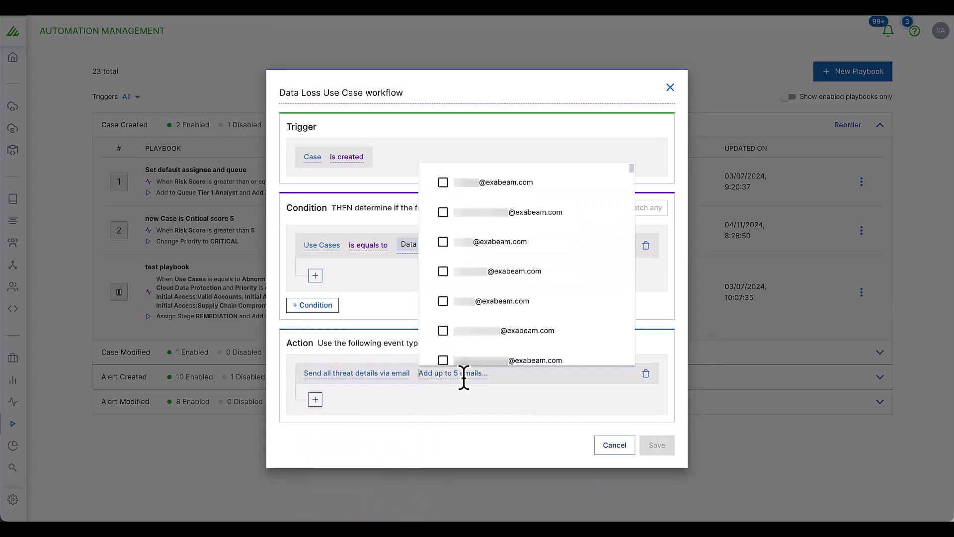
{"action": "left_click", "coordinate": [443, 182]}
{"action": "left_click", "coordinate": [545, 424]}
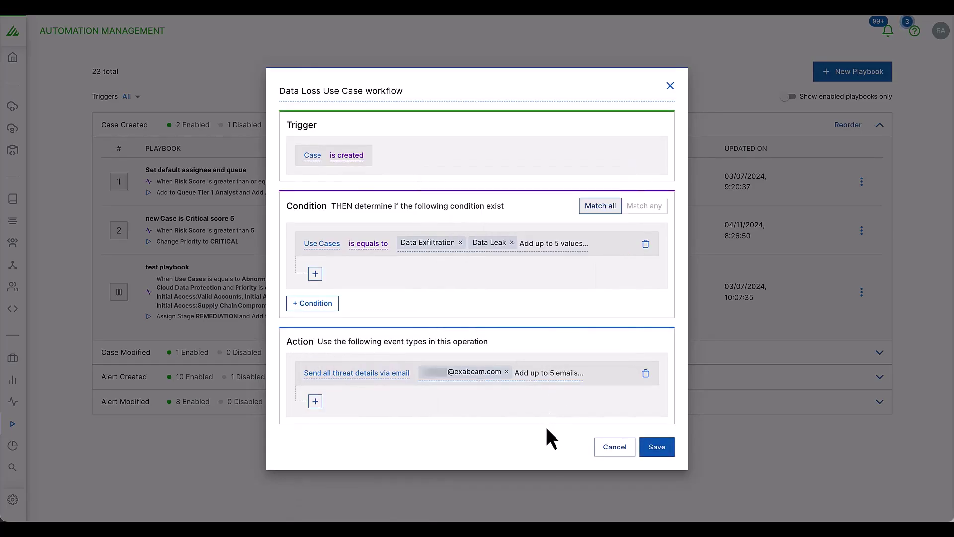
{"action": "left_click", "coordinate": [657, 446]}
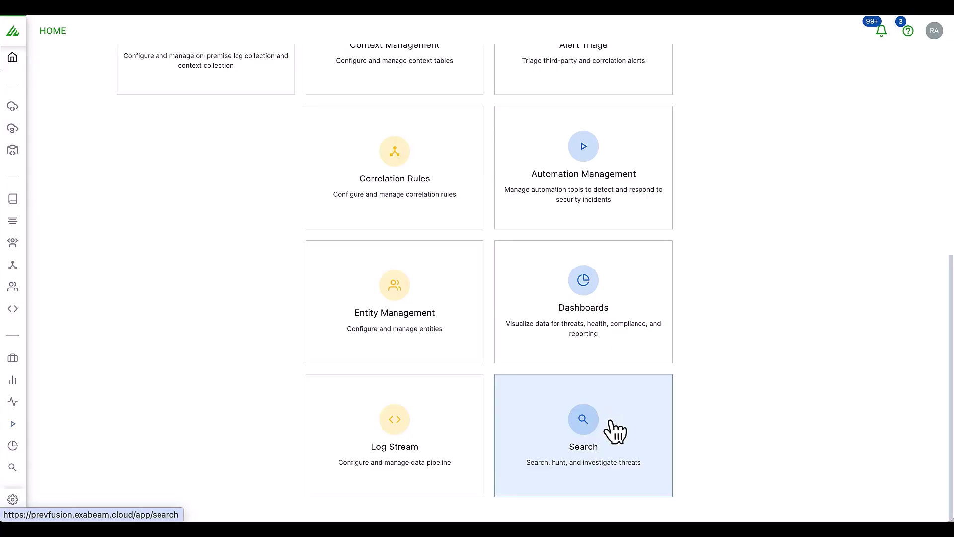
Step: Open the platform's Search application and build a basic query for vendor: "Check Point" over the last 15 minutes
{"action": "left_click", "coordinate": [615, 430]}
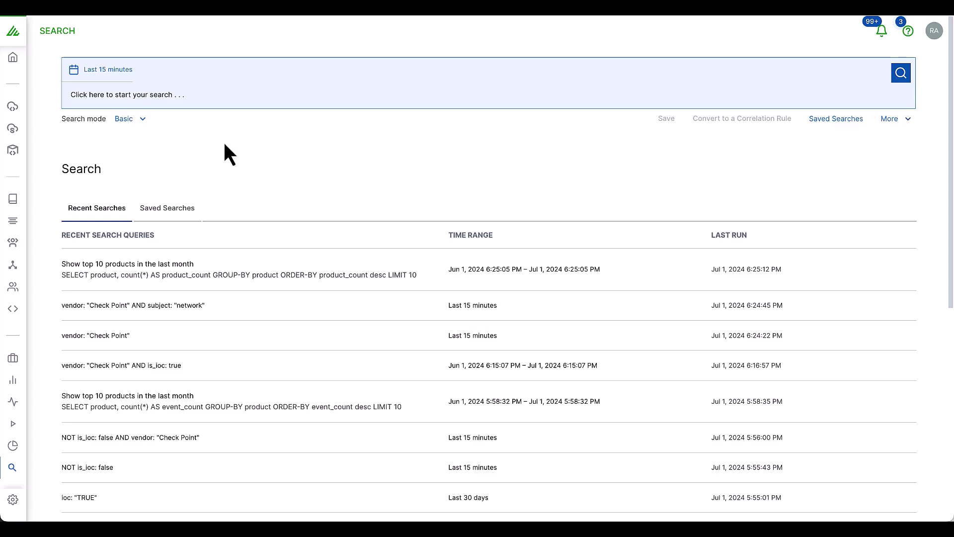
{"action": "left_click", "coordinate": [157, 95]}
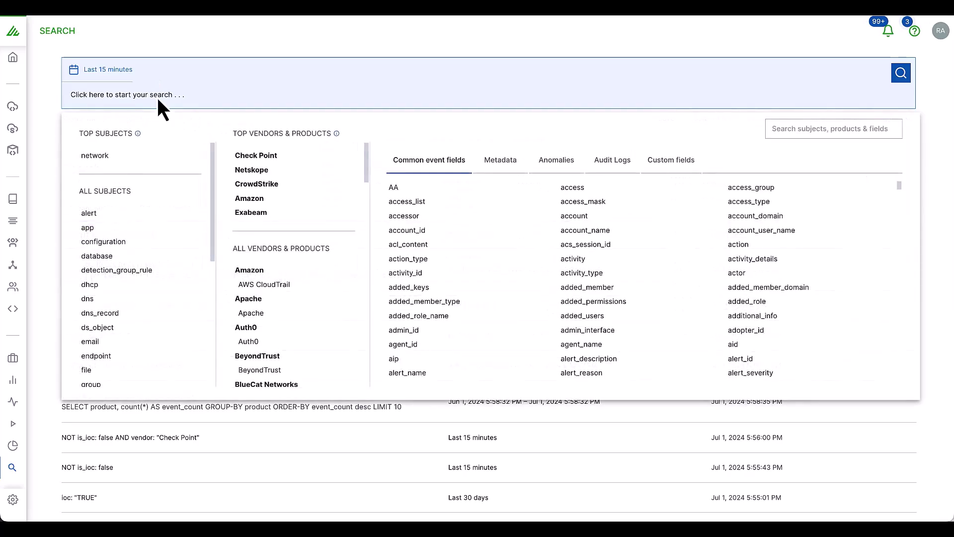
{"action": "left_click", "coordinate": [304, 166]}
{"action": "left_click", "coordinate": [477, 50]}
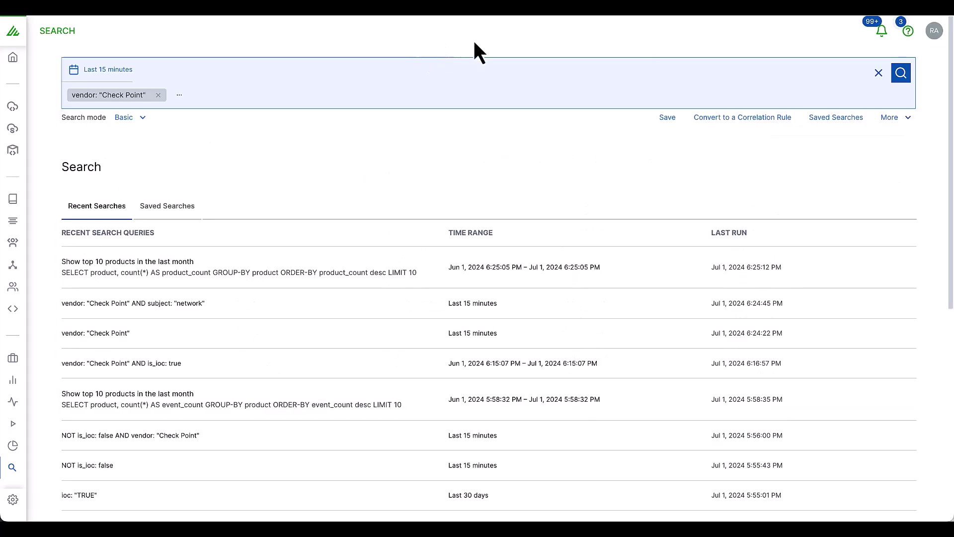
Step: Run the Check Point vendor query, and extend it in Advanced mode with AND subject: "network" before rerunning it
{"action": "left_click", "coordinate": [902, 75]}
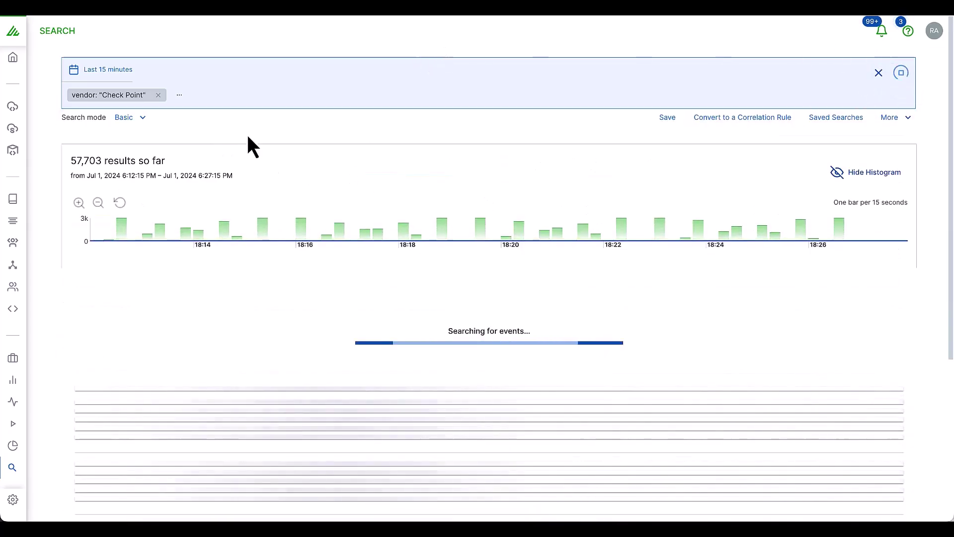
{"action": "left_click", "coordinate": [128, 118]}
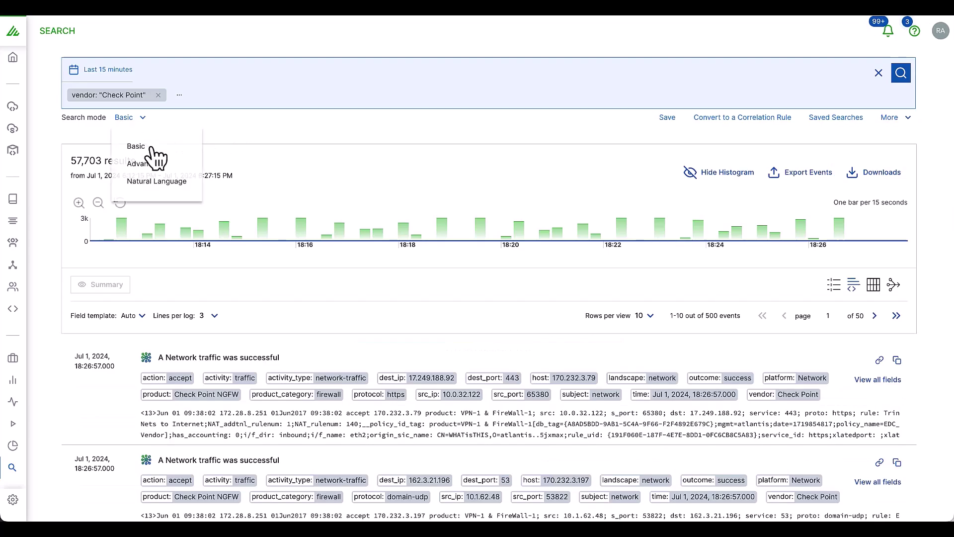
{"action": "left_click", "coordinate": [157, 166]}
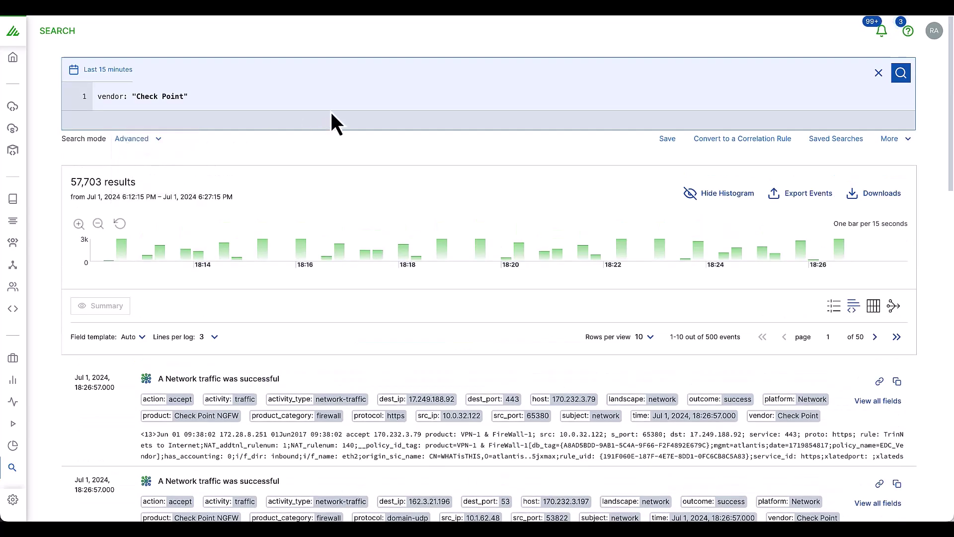
{"action": "left_click", "coordinate": [204, 94]}
{"action": "type", "text": "AND sub"}
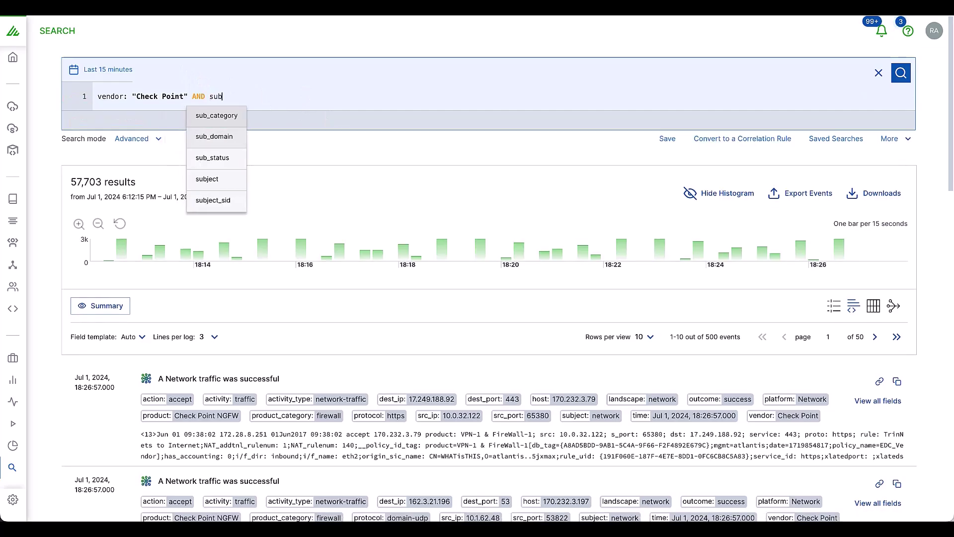
{"action": "type", "text": "ject:"}
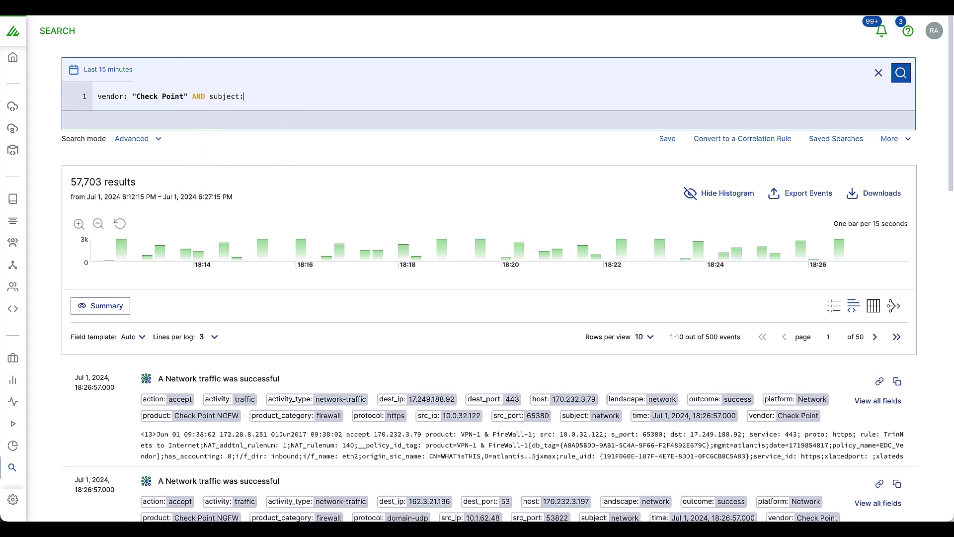
{"action": "type", "text": " \"network\""}
{"action": "left_click", "coordinate": [901, 74]}
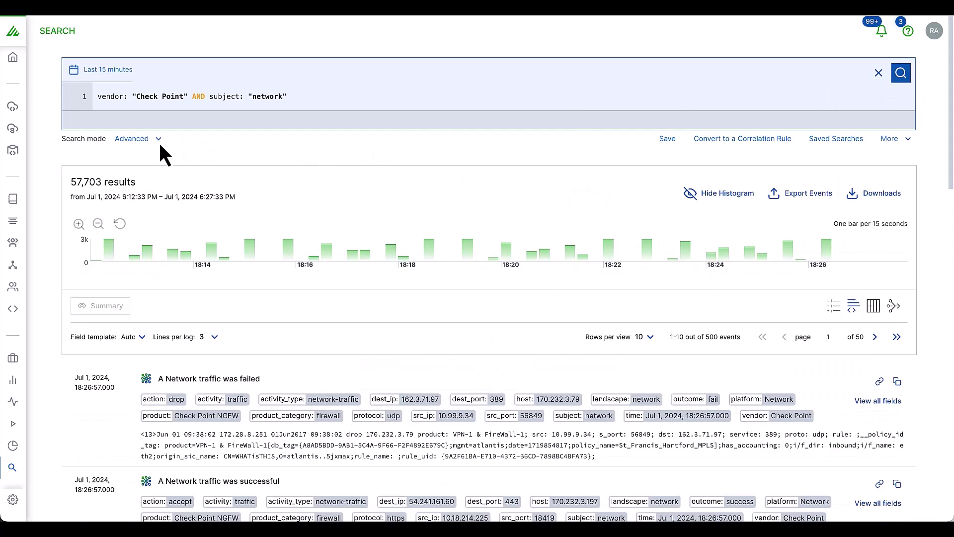
Step: Run the Natural Language search "Show top 10 products in the last month" and review the listed products
{"action": "left_click", "coordinate": [158, 139]}
{"action": "left_click", "coordinate": [165, 201]}
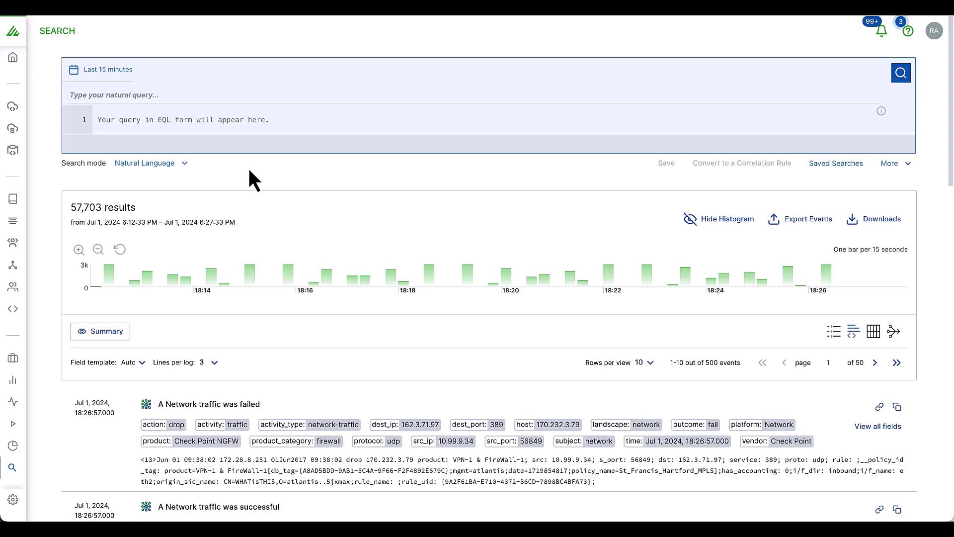
{"action": "left_click", "coordinate": [161, 89]}
{"action": "type", "text": "Show top 10 products in the last month"}
{"action": "key", "text": "Return"}
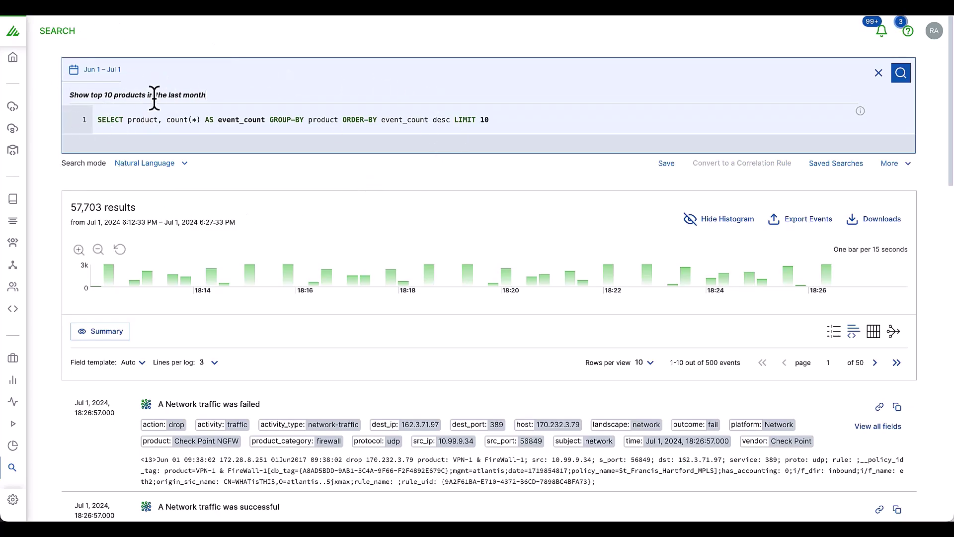
{"action": "left_click", "coordinate": [903, 76]}
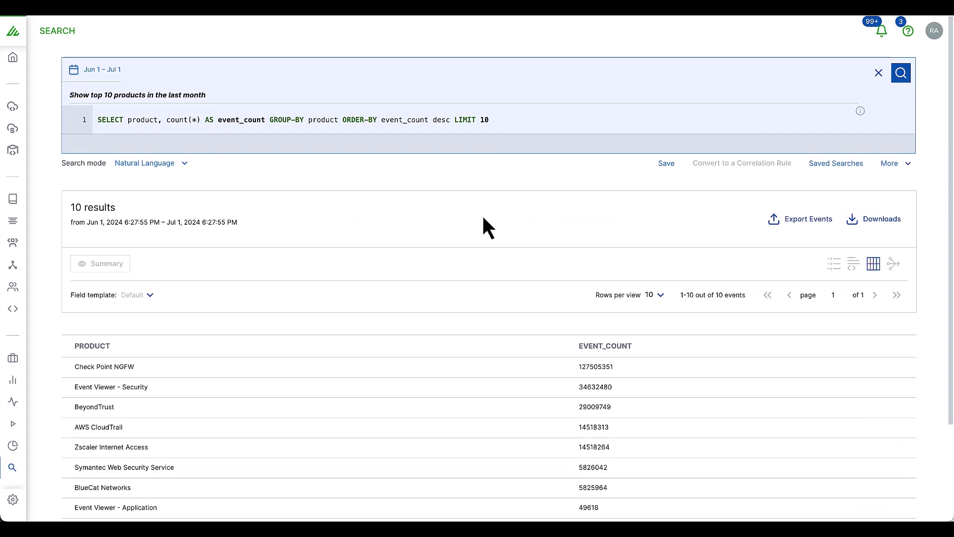
{"action": "scroll", "coordinate": [474, 228], "scroll_direction": "down", "scroll_amount": 2}
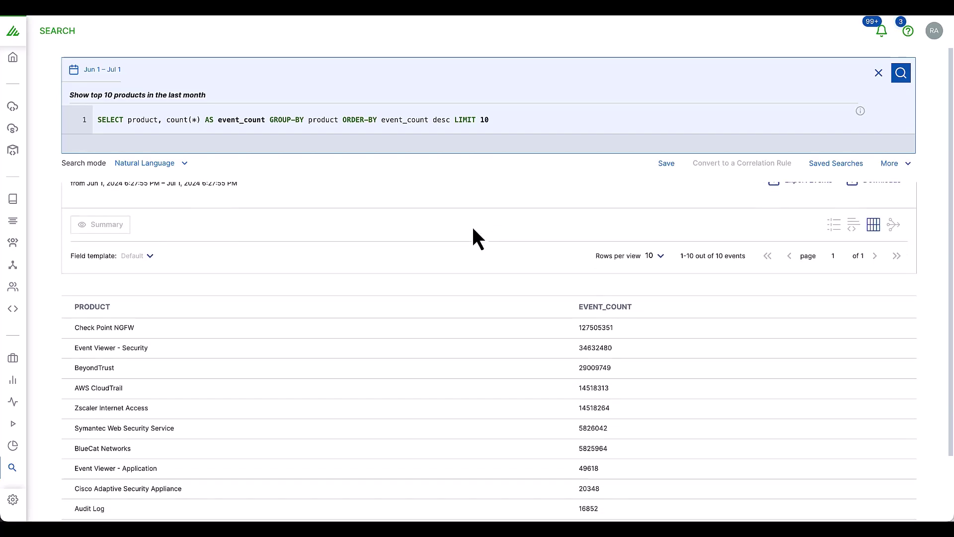
{"action": "scroll", "coordinate": [474, 229], "scroll_direction": "up", "scroll_amount": 2}
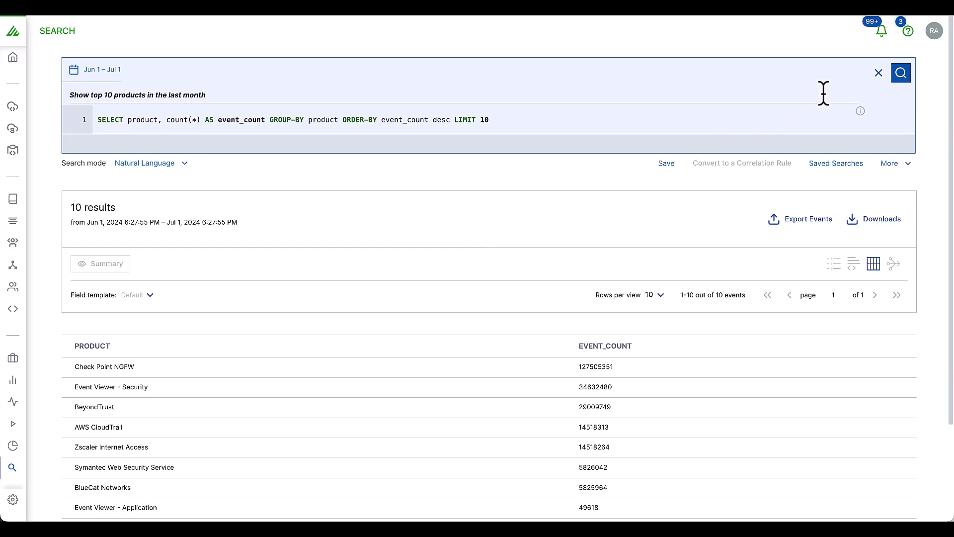
Step: Clear the natural language query and start a Basic mode query with the vendor Check Point
{"action": "left_click", "coordinate": [879, 74]}
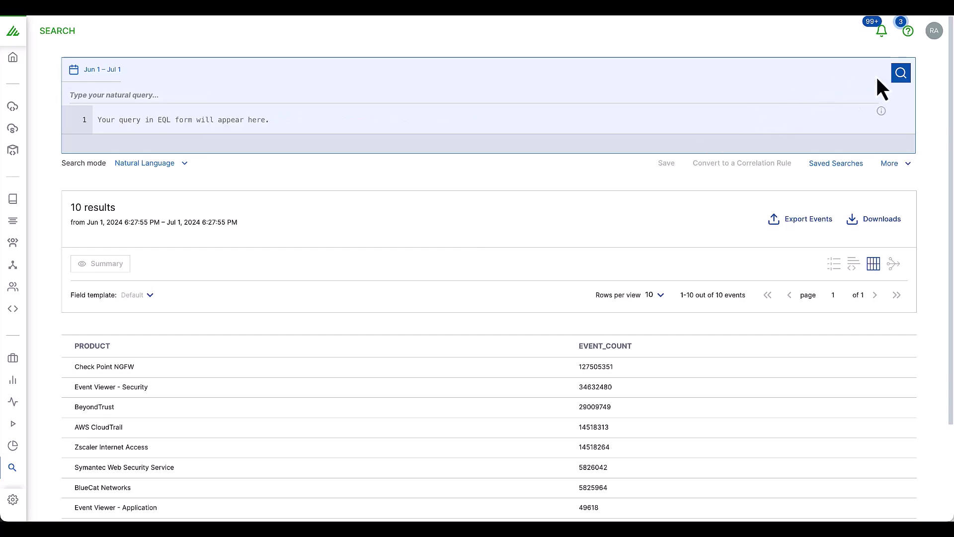
{"action": "left_click", "coordinate": [166, 163]}
{"action": "left_click", "coordinate": [149, 190]}
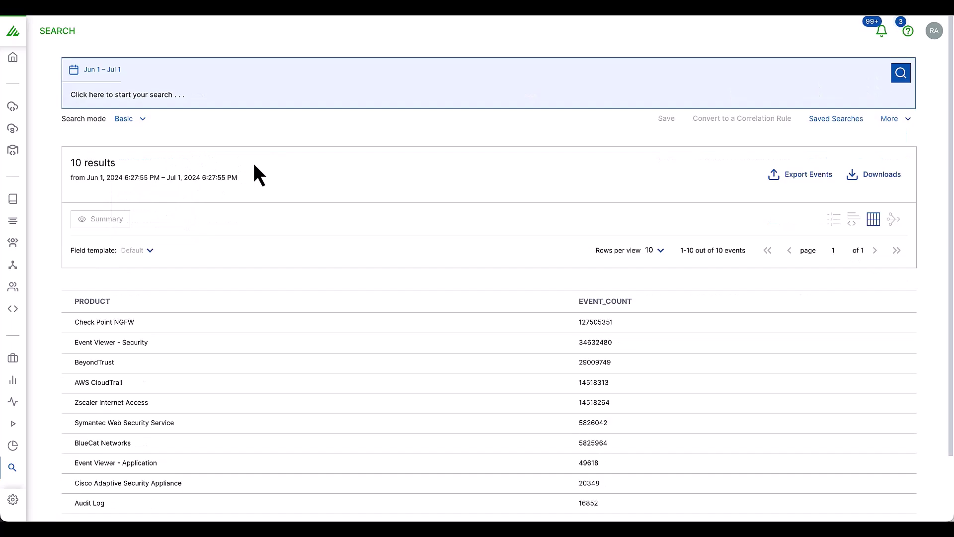
{"action": "left_click", "coordinate": [171, 97]}
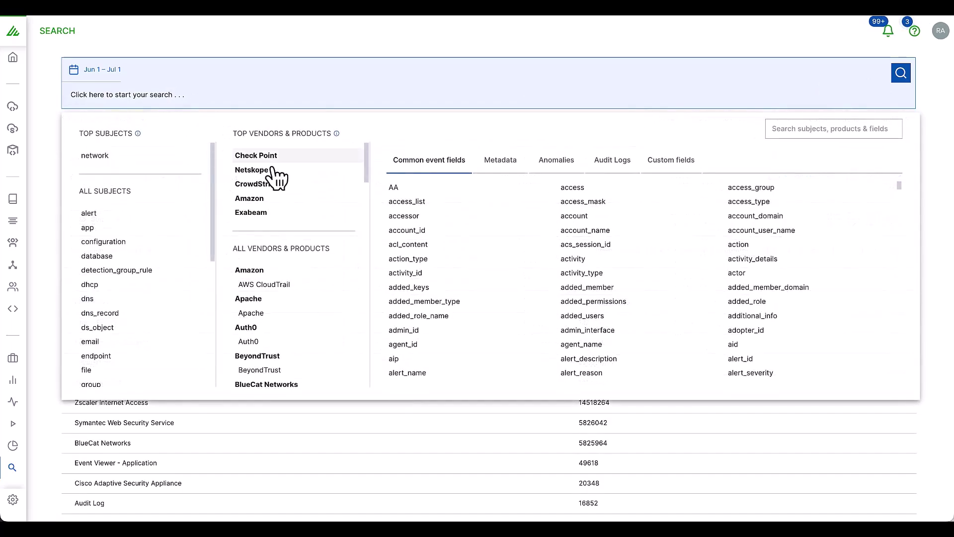
{"action": "left_click", "coordinate": [272, 156]}
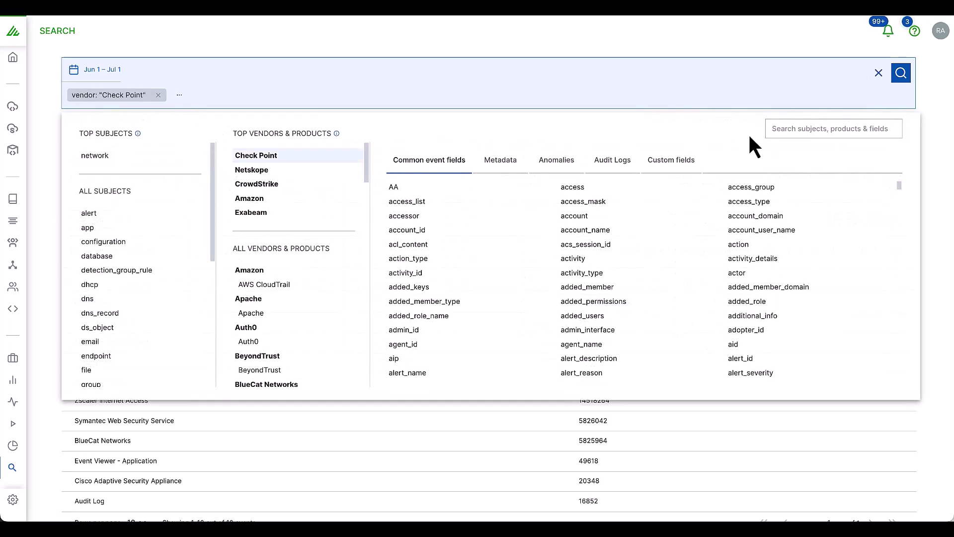
Step: Add the condition is_ioc: true to the Check Point query with AND and run the search
{"action": "left_click", "coordinate": [795, 128]}
{"action": "type", "text": "io"}
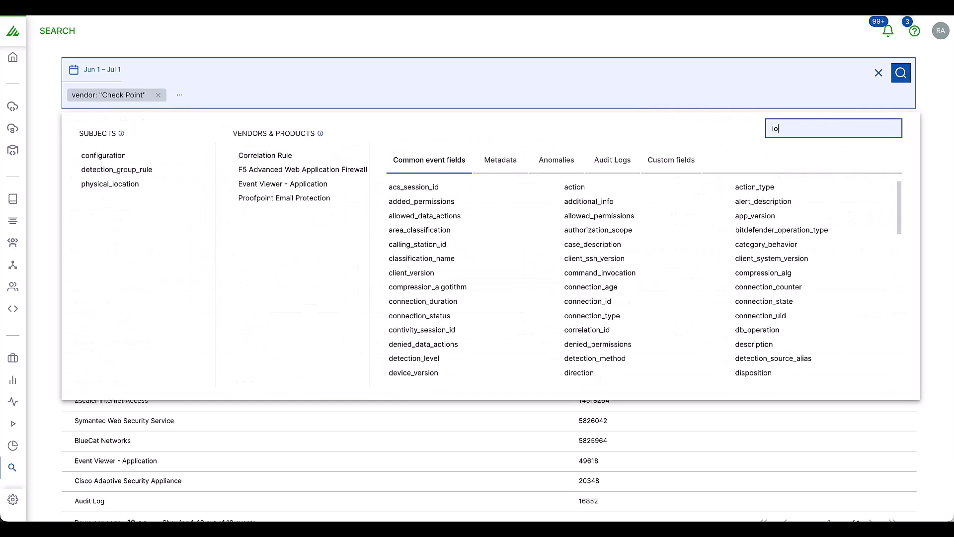
{"action": "type", "text": "c"}
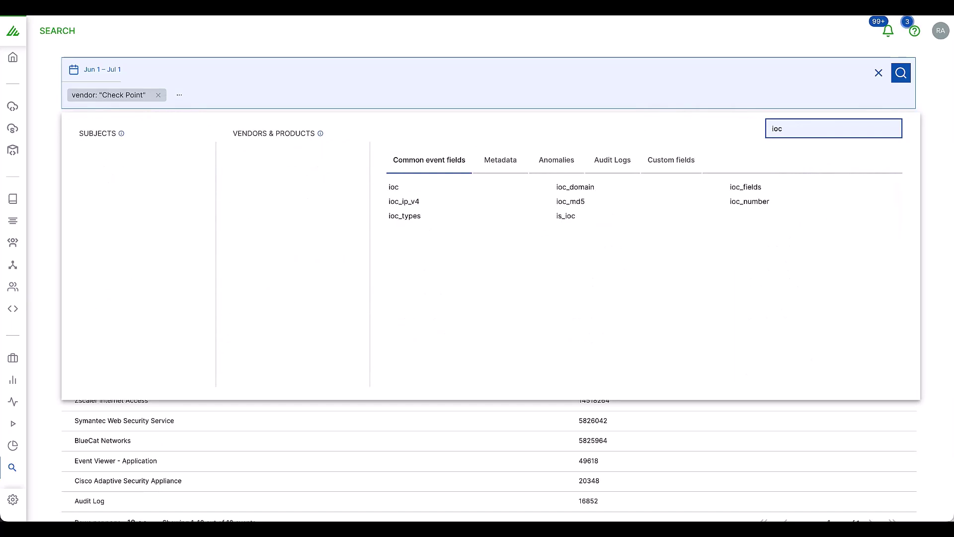
{"action": "left_click", "coordinate": [608, 217]}
{"action": "type", "text": "true"}
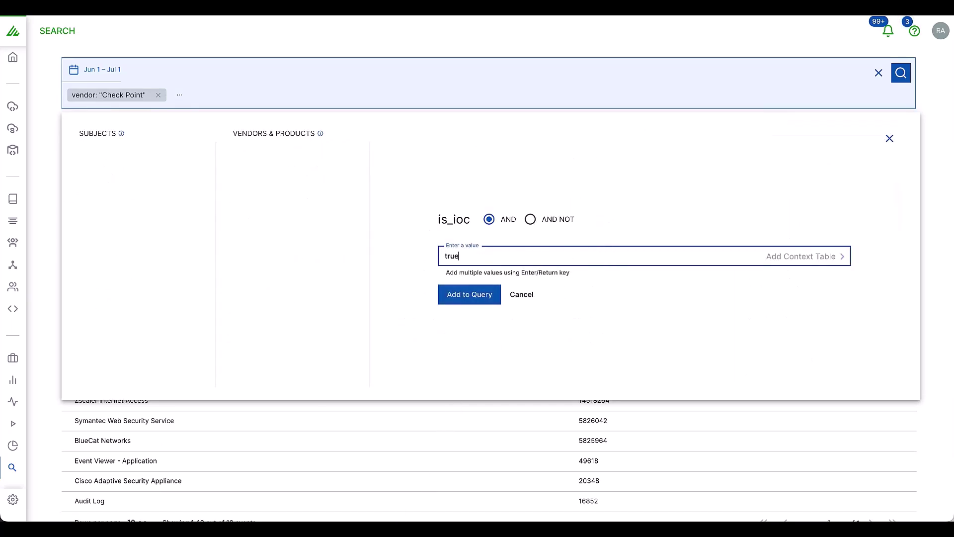
{"action": "left_click", "coordinate": [488, 297]}
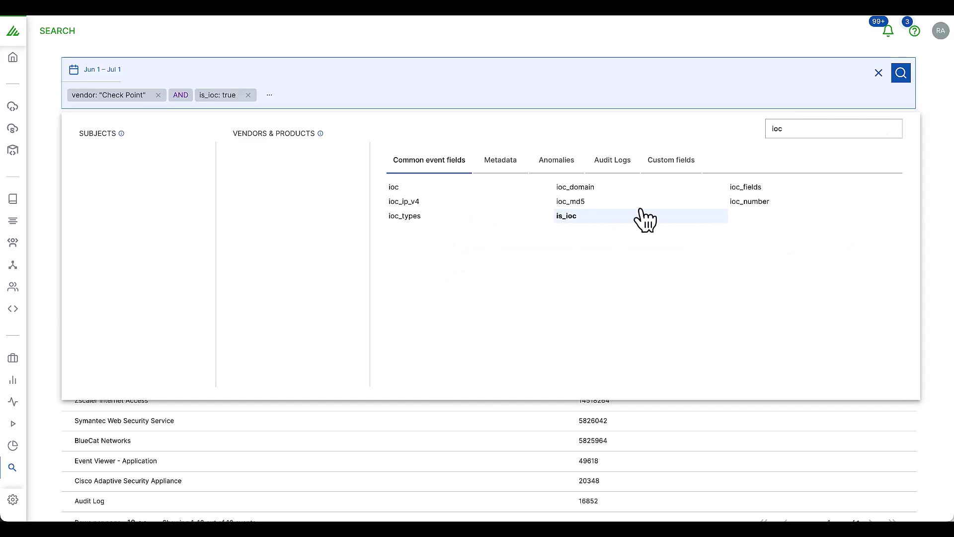
{"action": "left_click", "coordinate": [901, 73]}
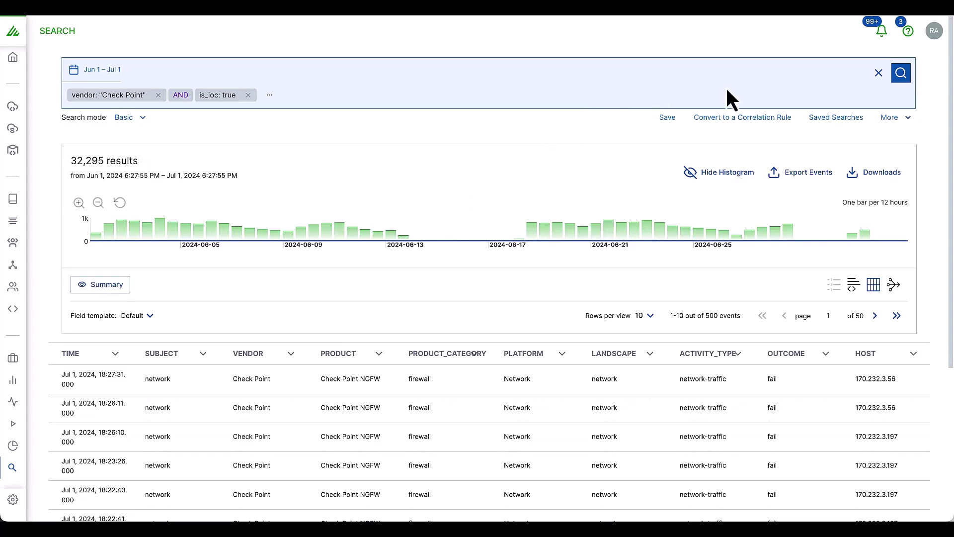
Step: Convert the search to a correlation rule with the default trigger condition and enable the email outcome, entering the recipient's email address
{"action": "left_click", "coordinate": [740, 118]}
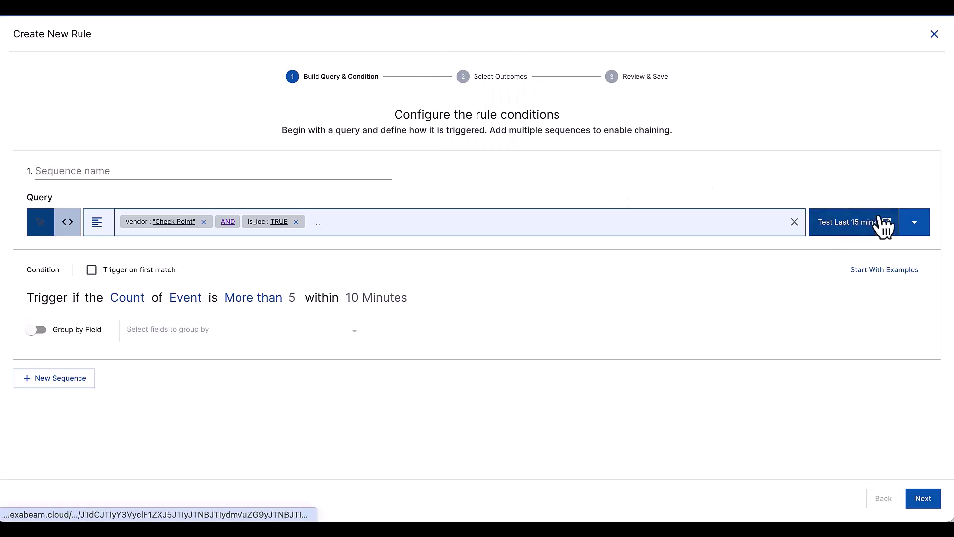
{"action": "left_click", "coordinate": [925, 498]}
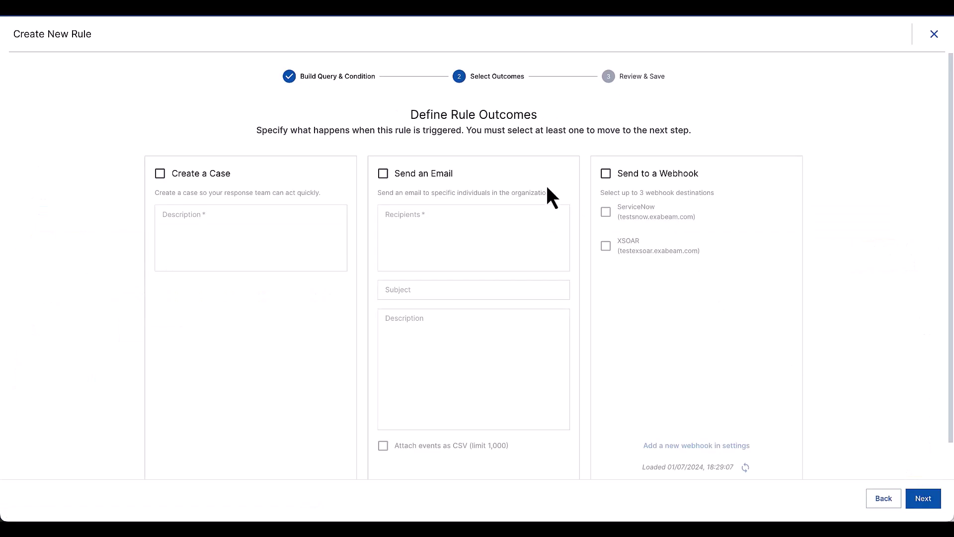
{"action": "left_click", "coordinate": [384, 175]}
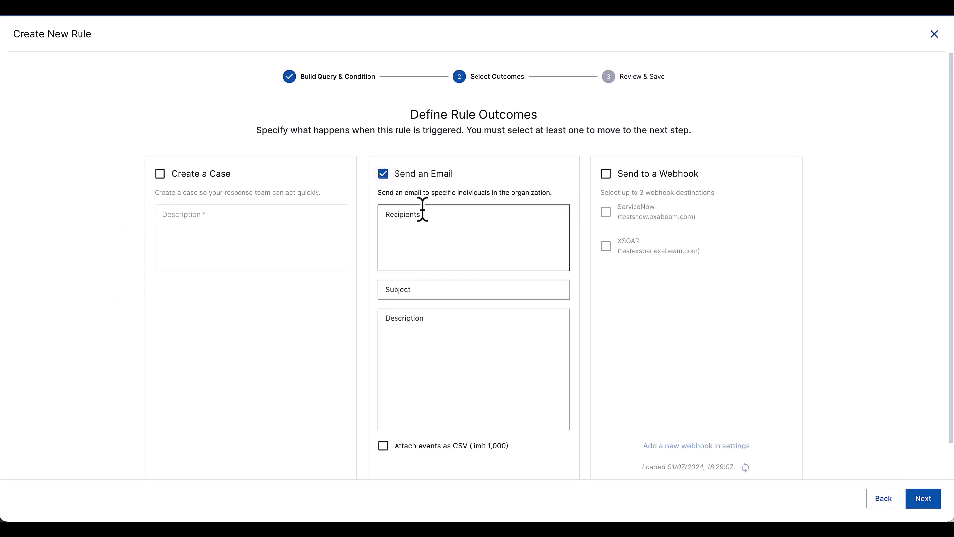
{"action": "left_click", "coordinate": [423, 209]}
{"action": "type", "text": "a@te"}
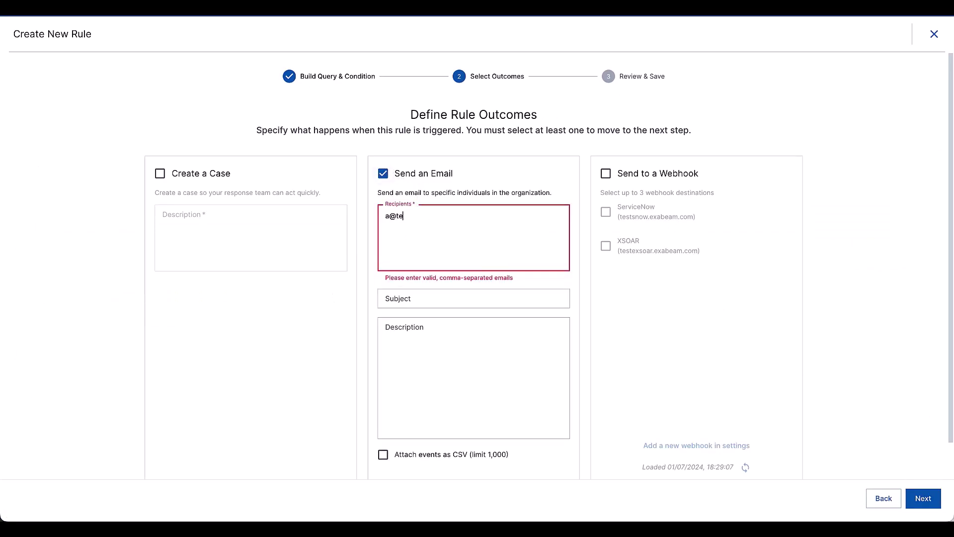
{"action": "type", "text": "st.com"}
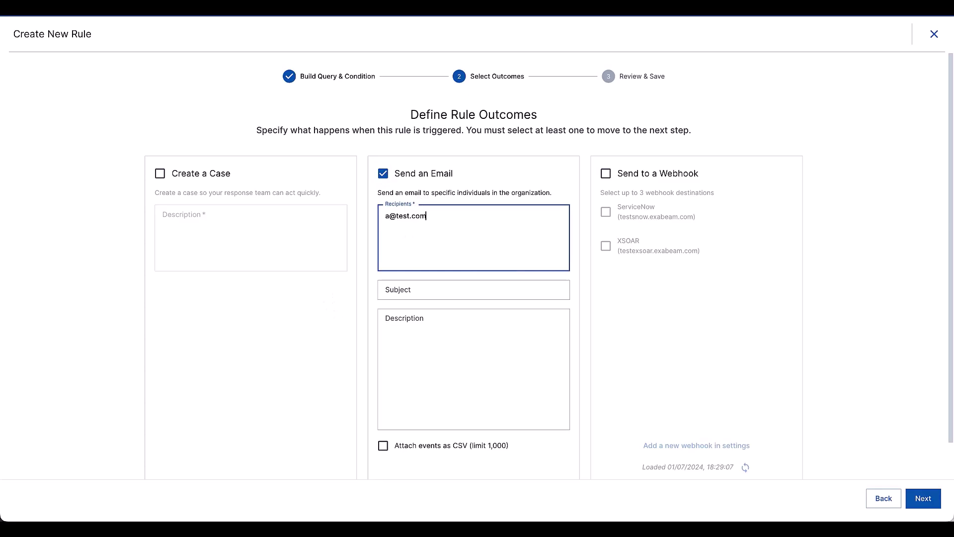
Step: Set the outcome email's subject to "CP alerts" and description to "test alerts for CP", and proceed to the rule review
{"action": "left_click", "coordinate": [460, 290]}
{"action": "type", "text": "CP "}
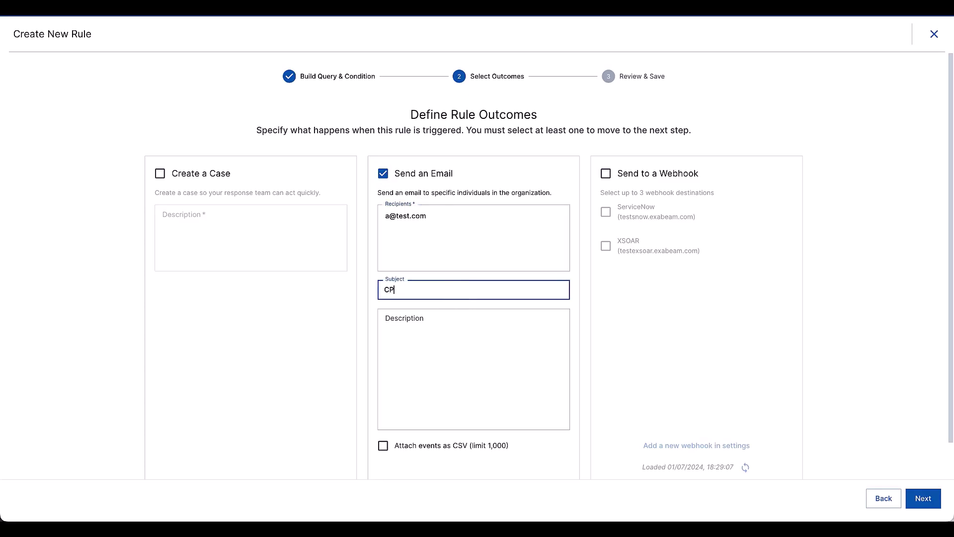
{"action": "type", "text": "alerts"}
{"action": "left_click", "coordinate": [386, 319]}
{"action": "type", "text": "t"}
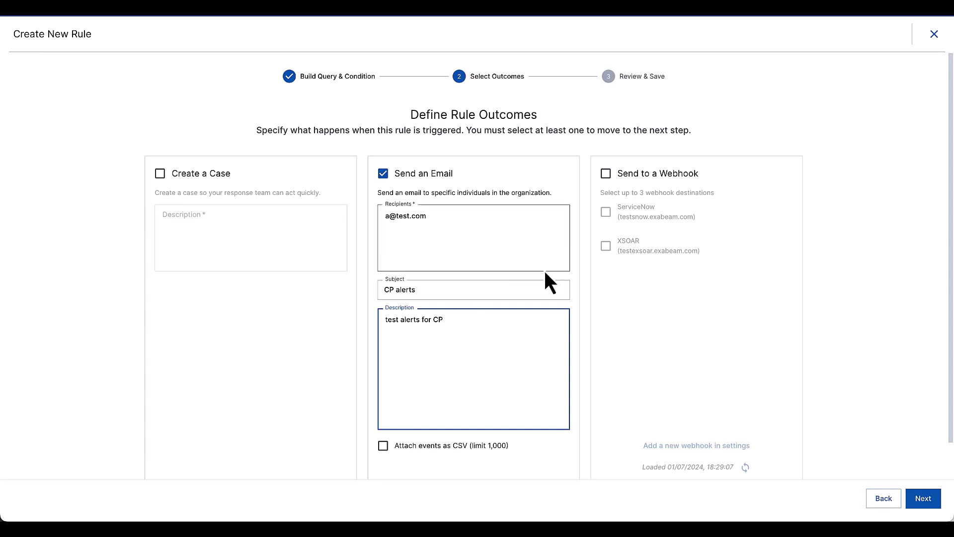
{"action": "left_click", "coordinate": [921, 499]}
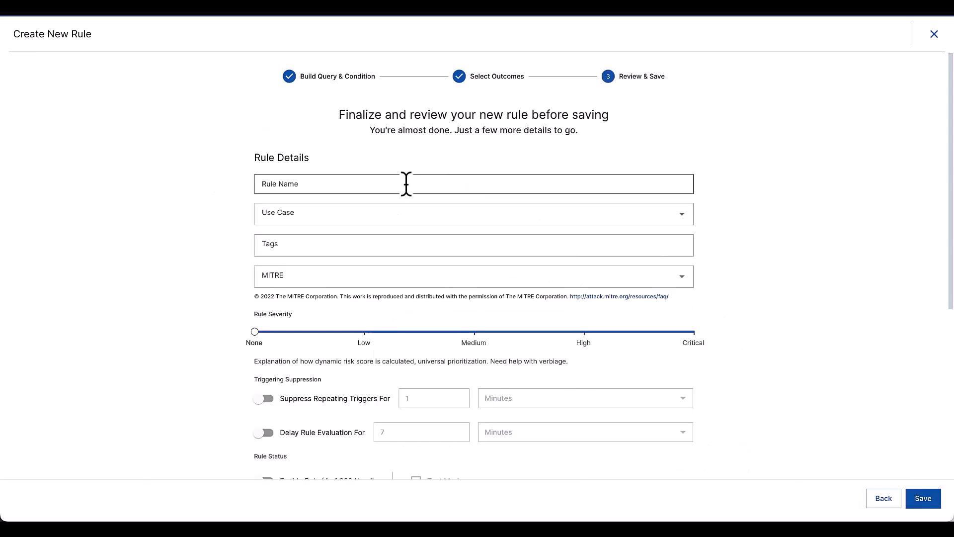
Step: Name the rule "CP IOC test" followed by the author's first name, and set its use case to Brute Force Attack
{"action": "left_click", "coordinate": [386, 185]}
{"action": "type", "text": "CP IOC test - Ran"}
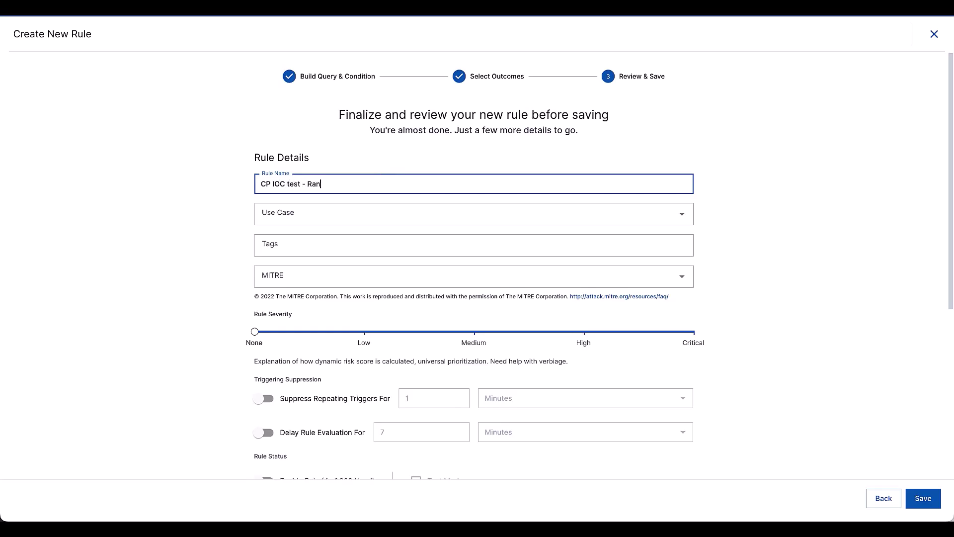
{"action": "left_click", "coordinate": [399, 210]}
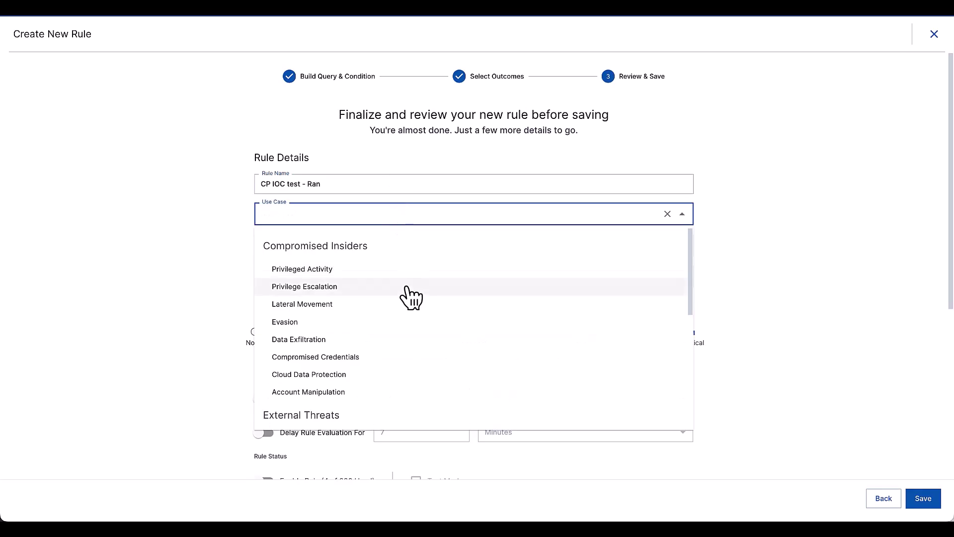
{"action": "scroll", "coordinate": [413, 298], "scroll_direction": "down", "scroll_amount": 3}
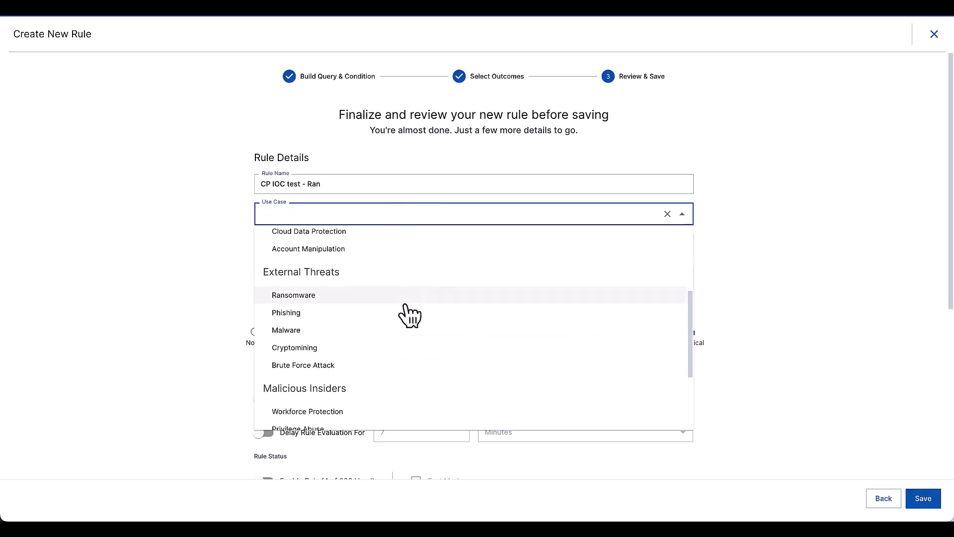
{"action": "left_click", "coordinate": [371, 363]}
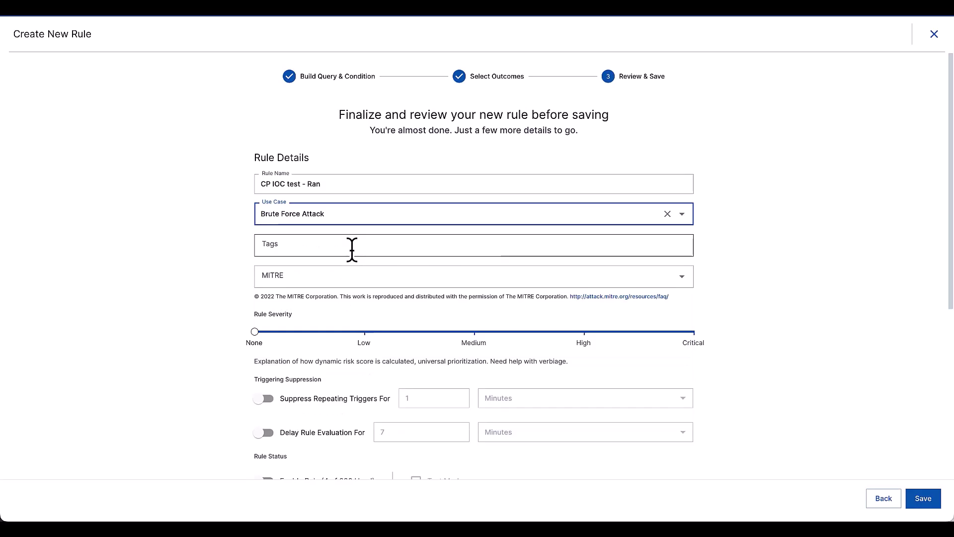
Step: Assign the MITRE technique System Services (T1569) under Execution (TA0002) to the new rule
{"action": "left_click", "coordinate": [352, 276]}
{"action": "scroll", "coordinate": [422, 373], "scroll_direction": "down", "scroll_amount": 2}
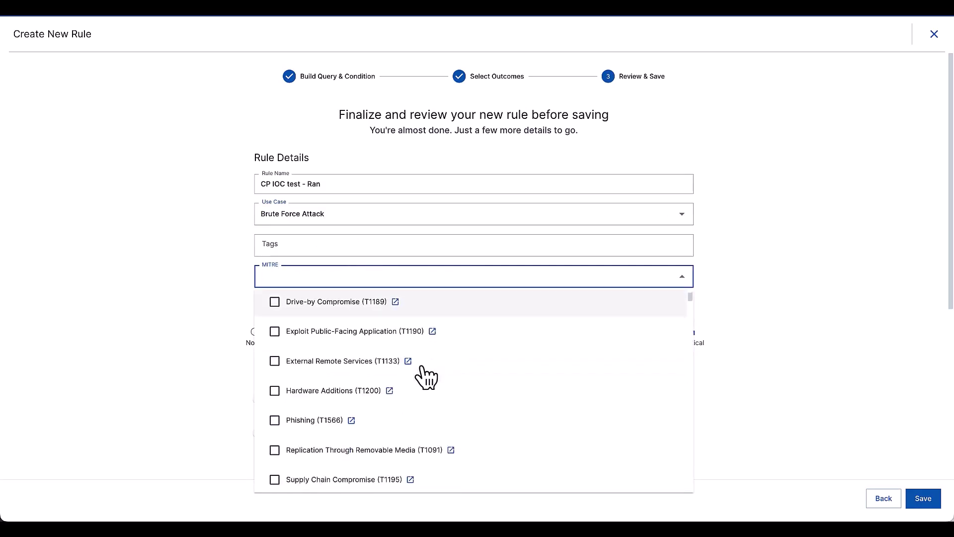
{"action": "scroll", "coordinate": [426, 378], "scroll_direction": "down", "scroll_amount": 3}
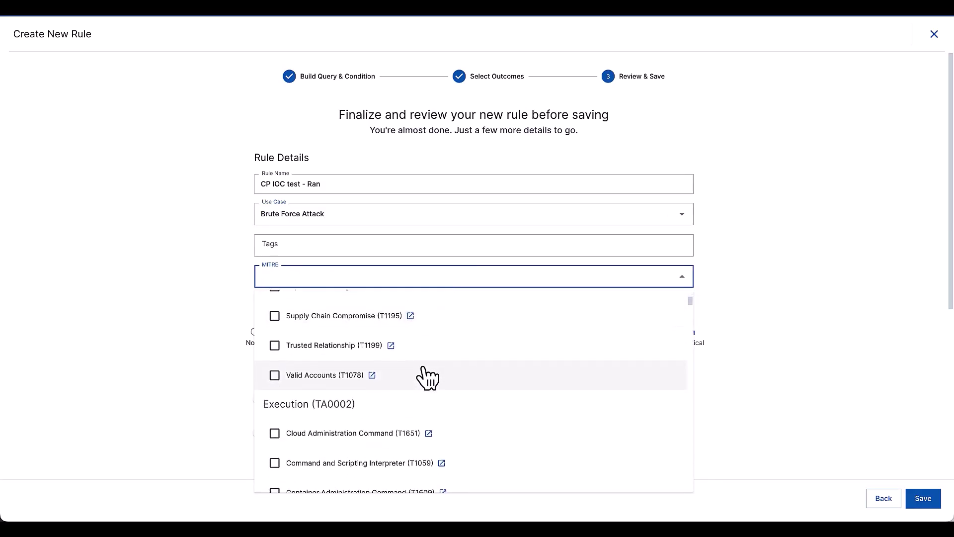
{"action": "scroll", "coordinate": [428, 378], "scroll_direction": "down", "scroll_amount": 3}
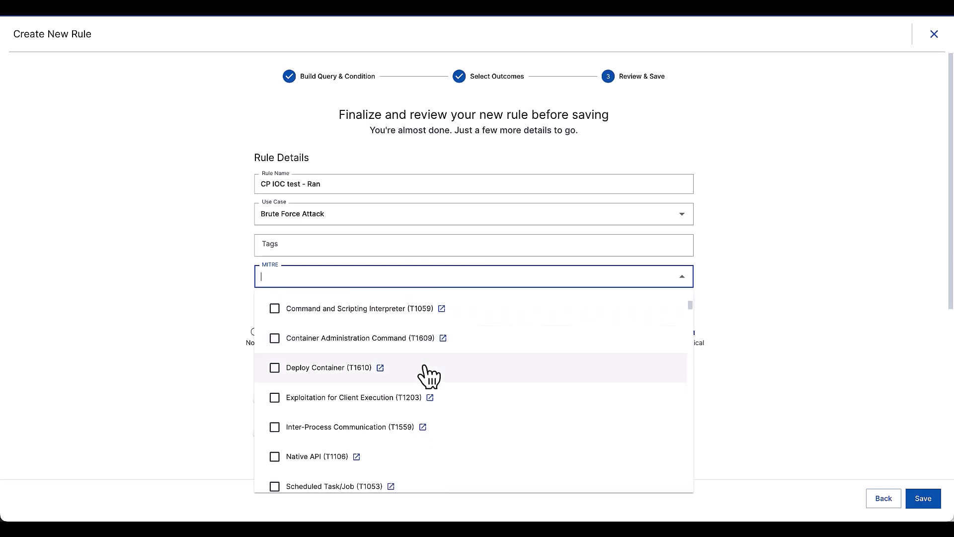
{"action": "scroll", "coordinate": [428, 376], "scroll_direction": "down", "scroll_amount": 5}
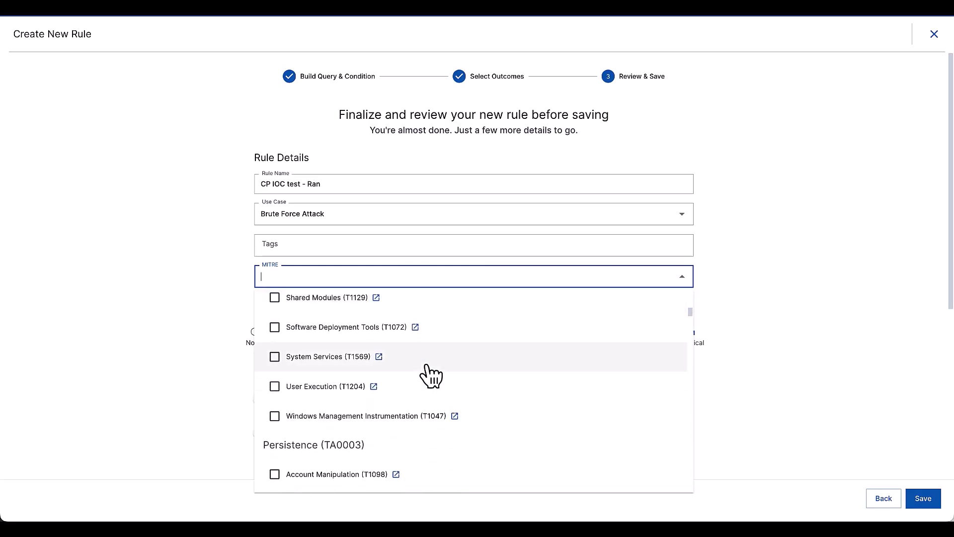
{"action": "left_click", "coordinate": [275, 356]}
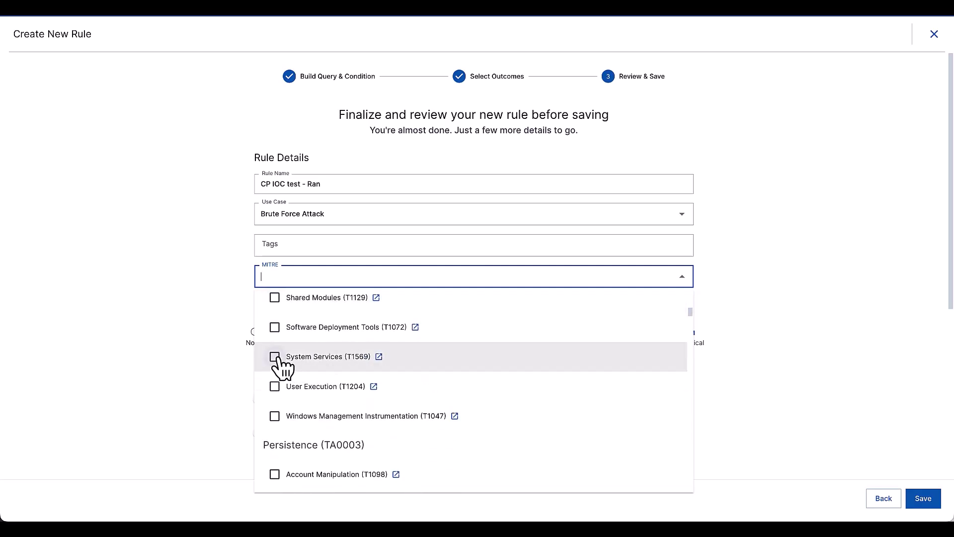
{"action": "left_click", "coordinate": [842, 240]}
Step: Set the rule severity to Medium and save the correlation rule
{"action": "scroll", "coordinate": [762, 300], "scroll_direction": "down", "scroll_amount": 2}
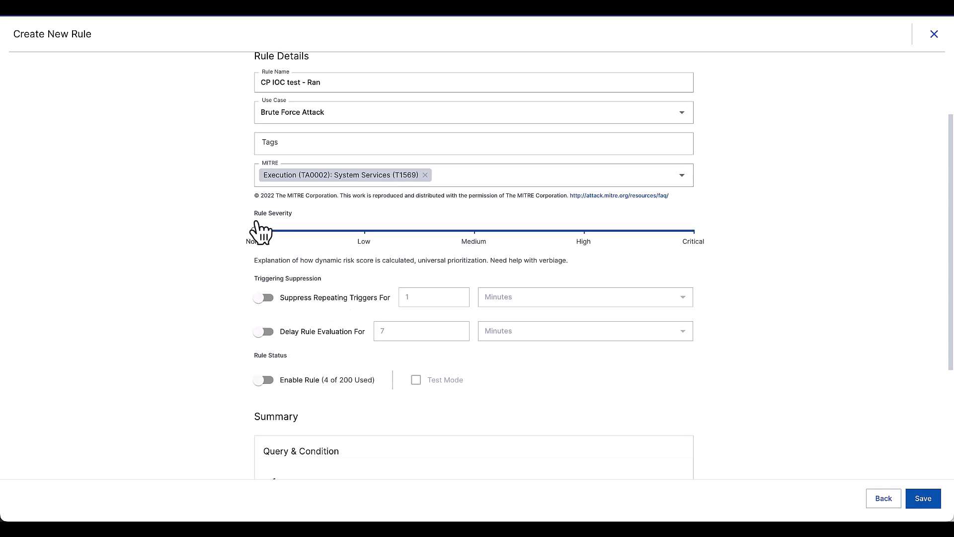
{"action": "left_click_drag", "start_coordinate": [257, 230], "coordinate": [473, 232]}
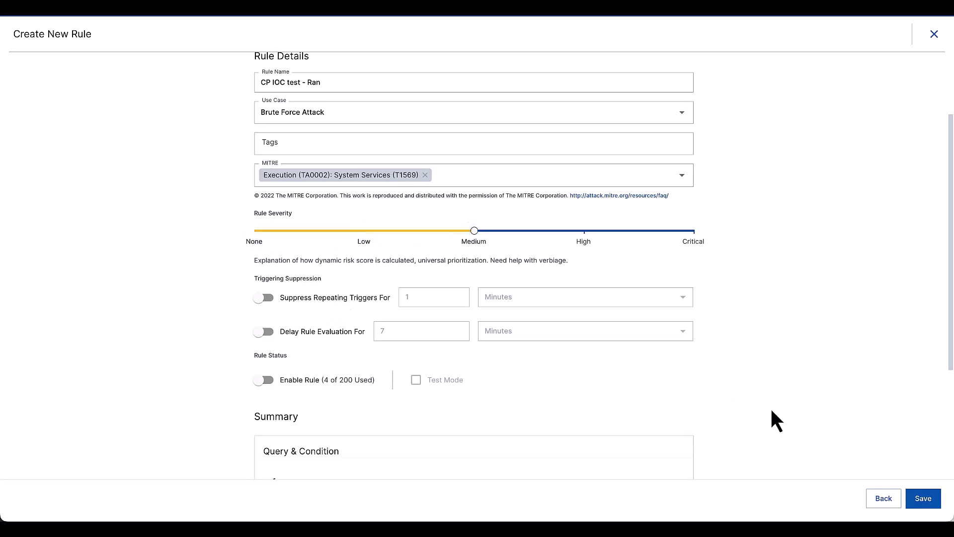
{"action": "left_click", "coordinate": [923, 498]}
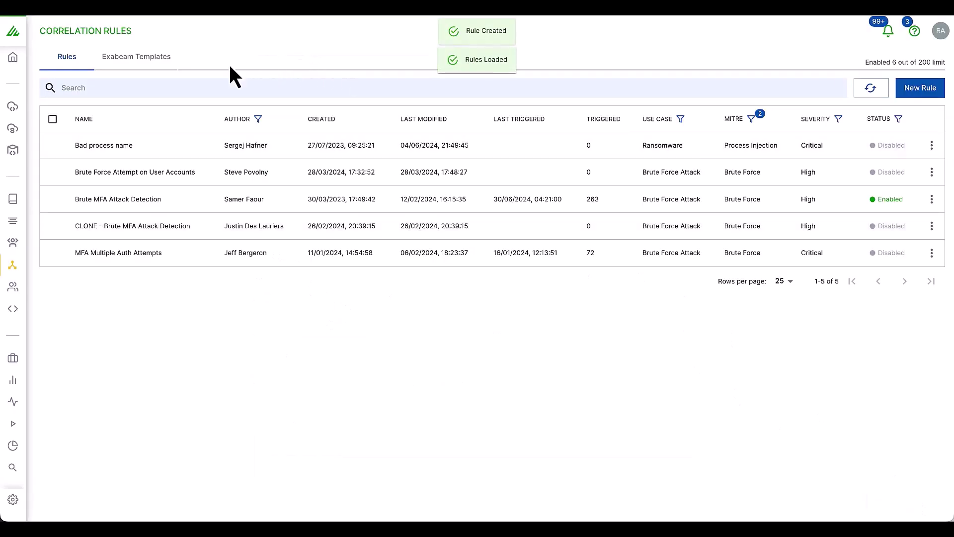
Step: Browse the Exabeam correlation rule templates with their descriptions, use cases and MITRE techniques
{"action": "left_click", "coordinate": [168, 59]}
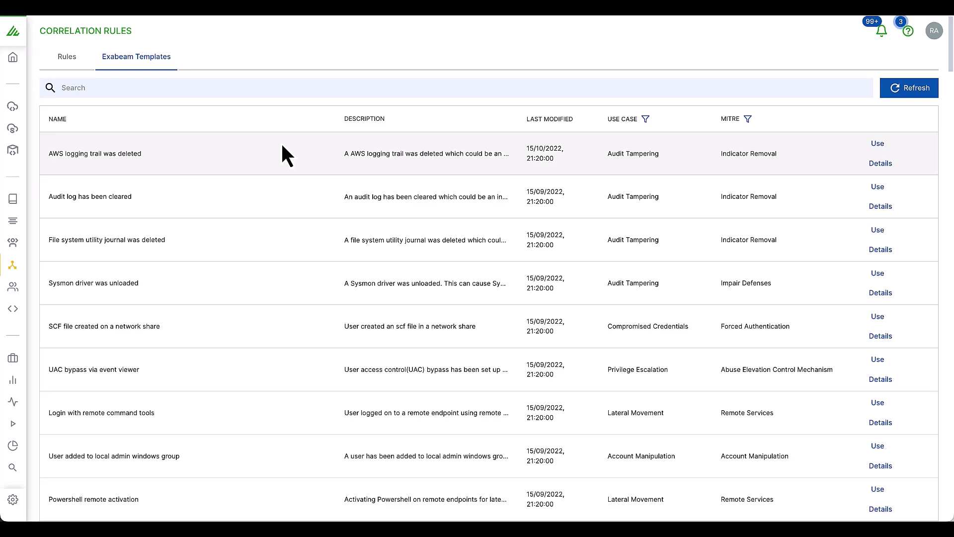
{"action": "scroll", "coordinate": [325, 251], "scroll_direction": "down", "scroll_amount": 2}
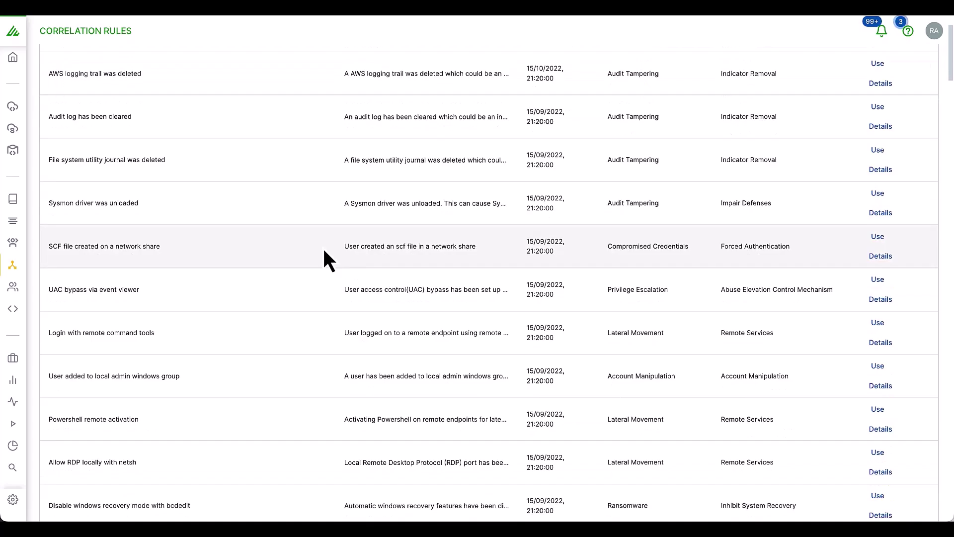
{"action": "scroll", "coordinate": [325, 252], "scroll_direction": "down", "scroll_amount": 2}
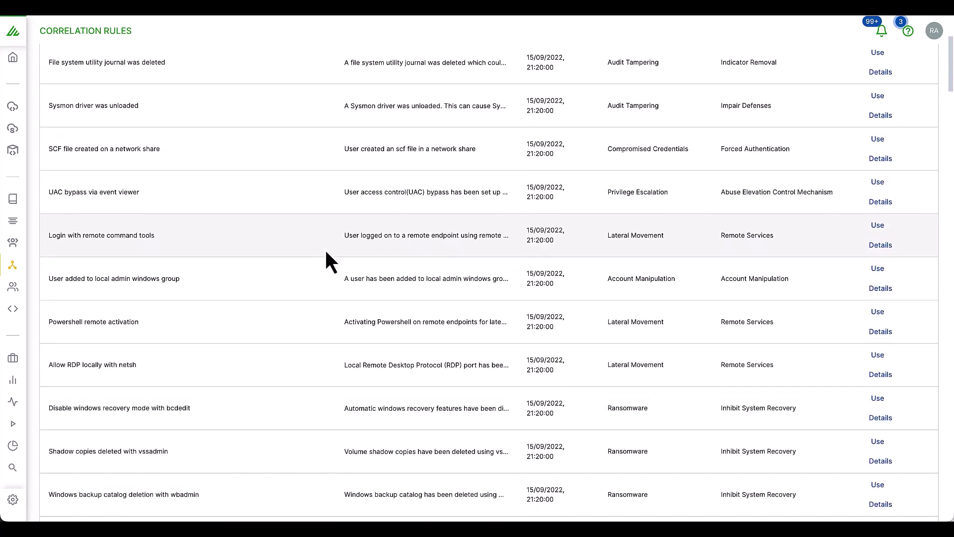
{"action": "scroll", "coordinate": [326, 252], "scroll_direction": "up", "scroll_amount": 4}
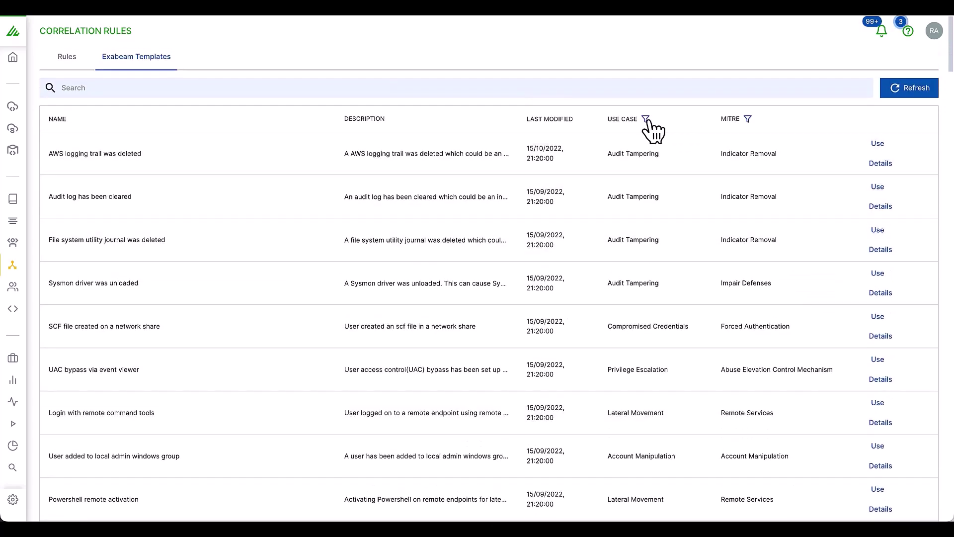
Step: Check the use case filter options and filter the templates by the MITRE technique Lateral Movement (TA0008): Remote Services (T1021)
{"action": "left_click", "coordinate": [646, 120]}
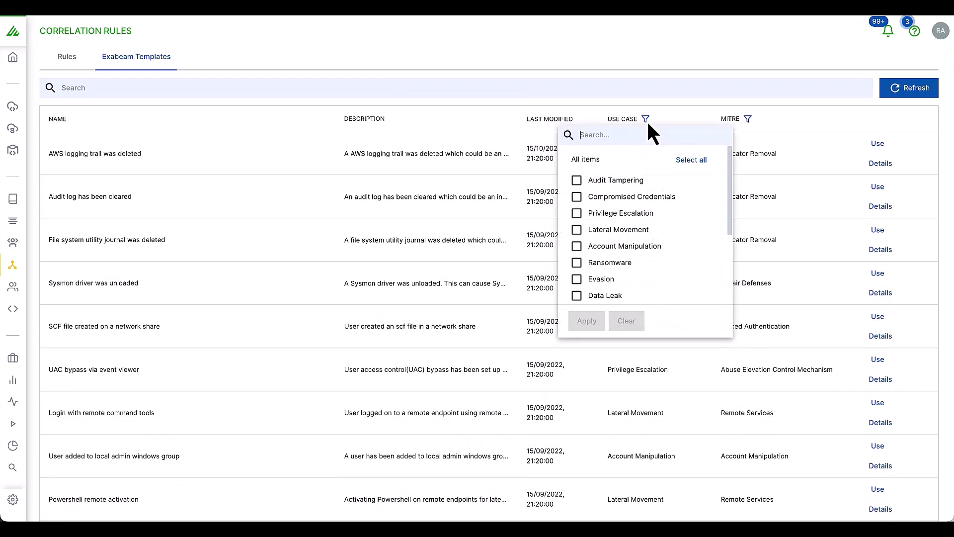
{"action": "left_click", "coordinate": [747, 120]}
{"action": "left_click", "coordinate": [747, 120]}
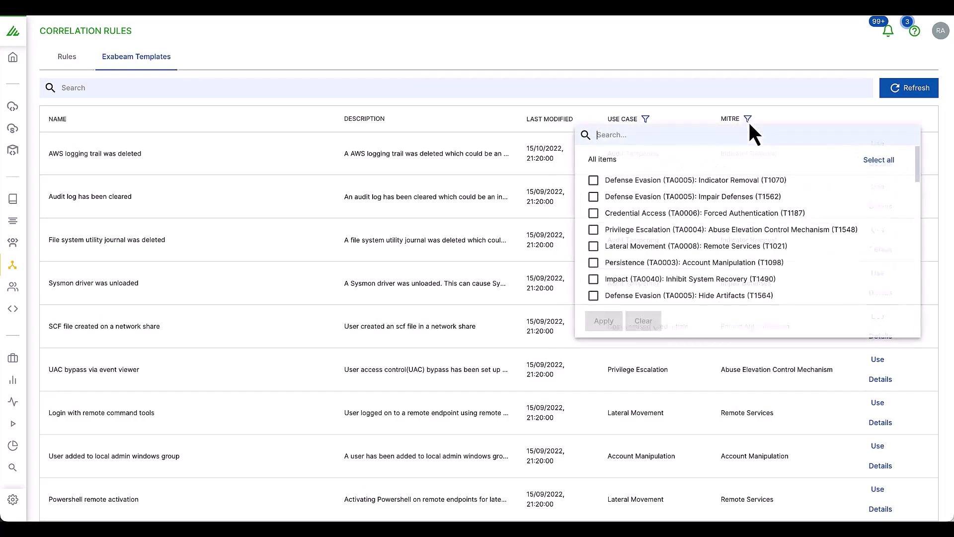
{"action": "left_click", "coordinate": [665, 246]}
{"action": "left_click", "coordinate": [604, 322]}
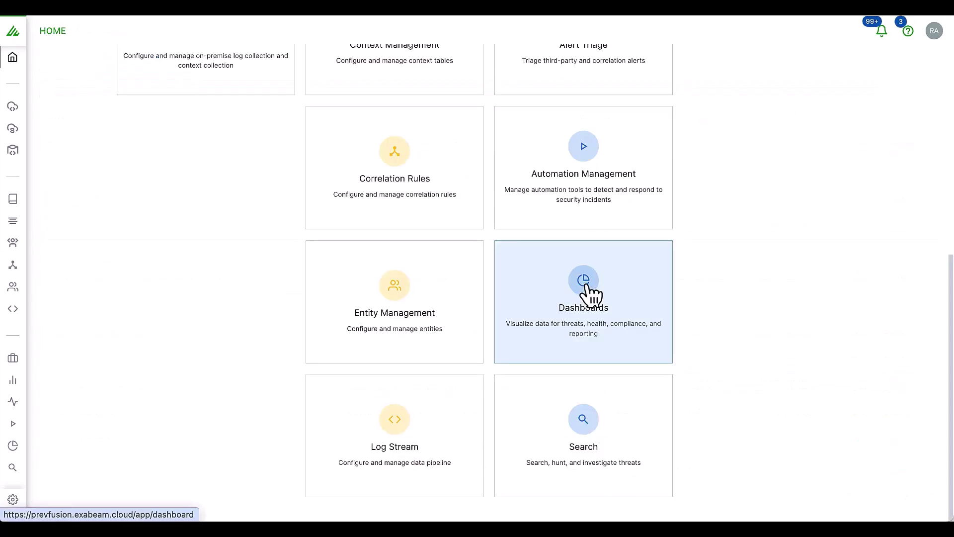
Step: Search the dashboards for "coffee" and open the Second Cup of Coffee dashboard
{"action": "left_click", "coordinate": [586, 285]}
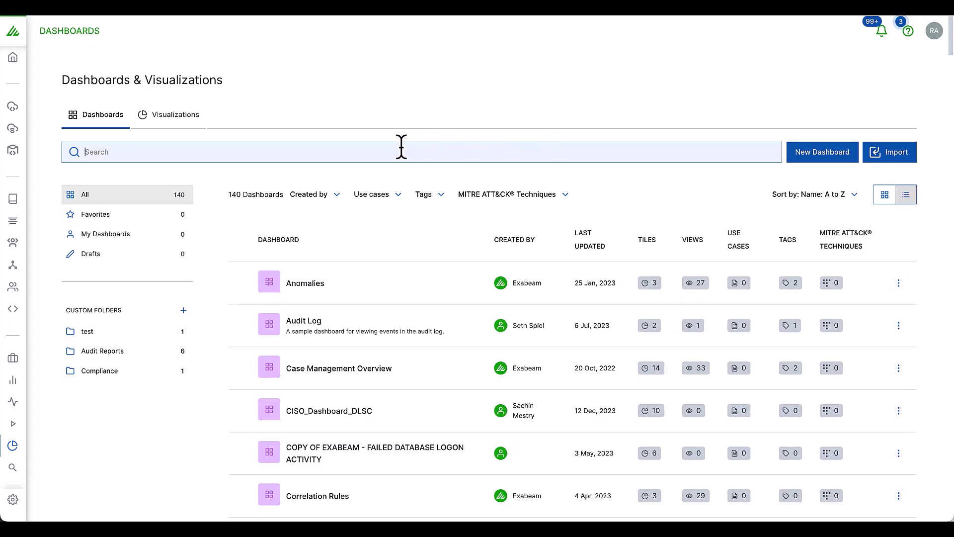
{"action": "type", "text": "d"}
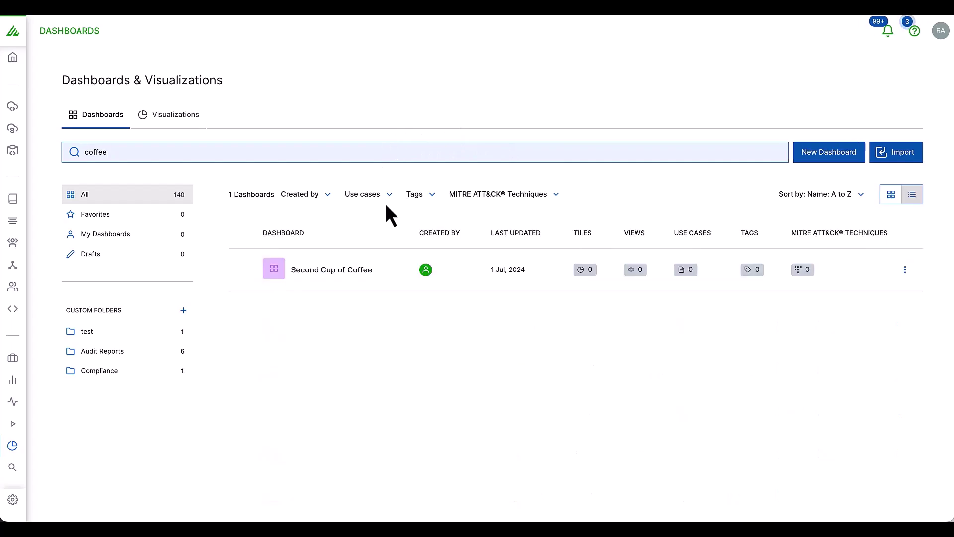
{"action": "left_click", "coordinate": [348, 277]}
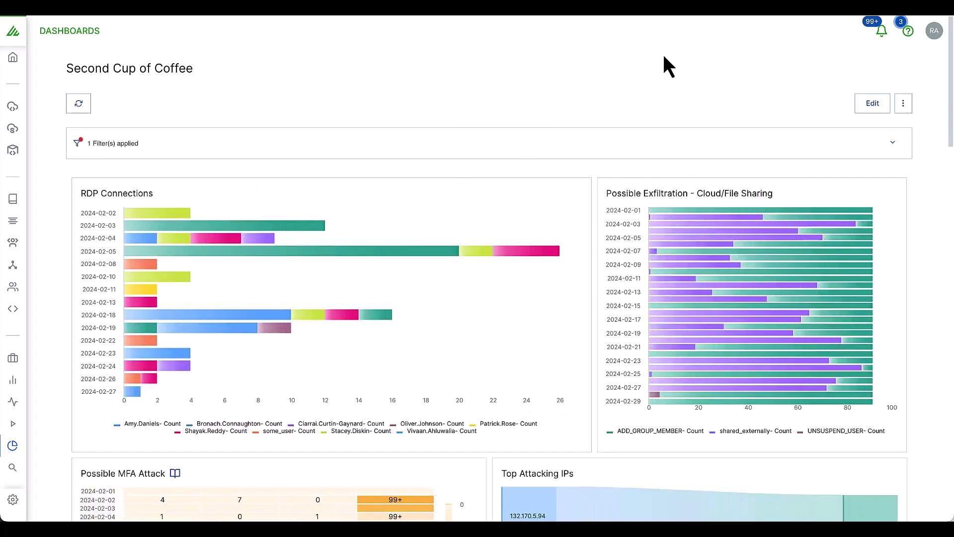
Step: Examine the dashboard's visualizations, from RDP connections and possible MFA attacks to external attacks by country, suspicious activities and activity types
{"action": "scroll", "coordinate": [665, 60], "scroll_direction": "down", "scroll_amount": 4}
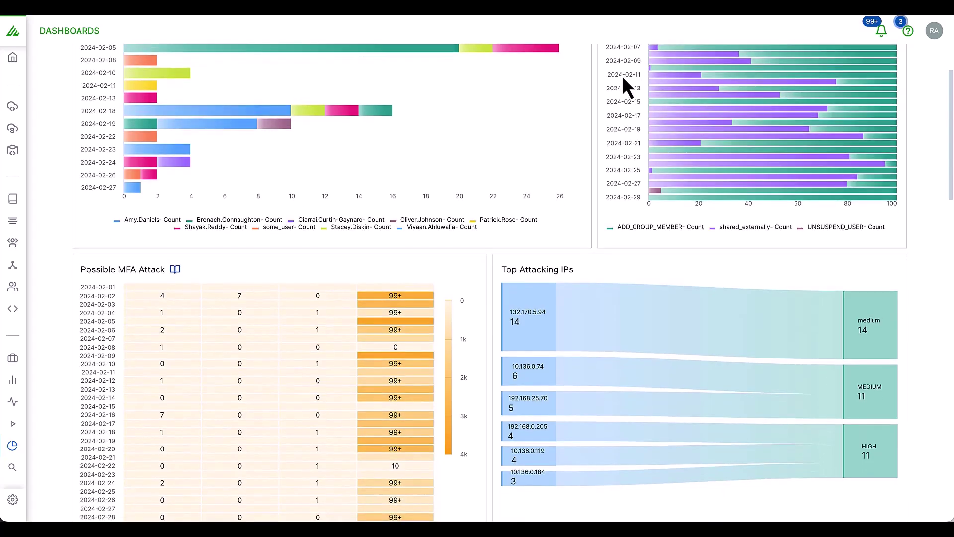
{"action": "scroll", "coordinate": [623, 78], "scroll_direction": "down", "scroll_amount": 2}
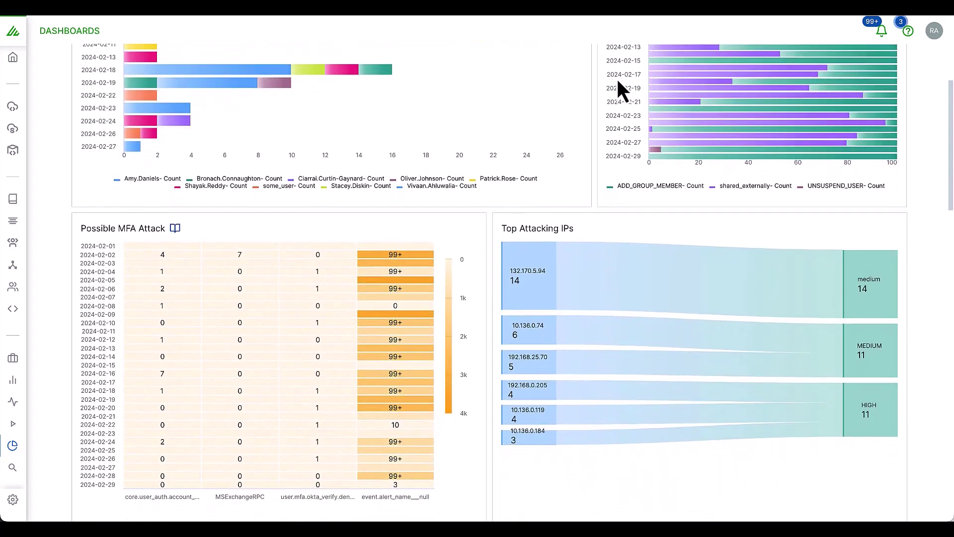
{"action": "scroll", "coordinate": [618, 82], "scroll_direction": "down", "scroll_amount": 1}
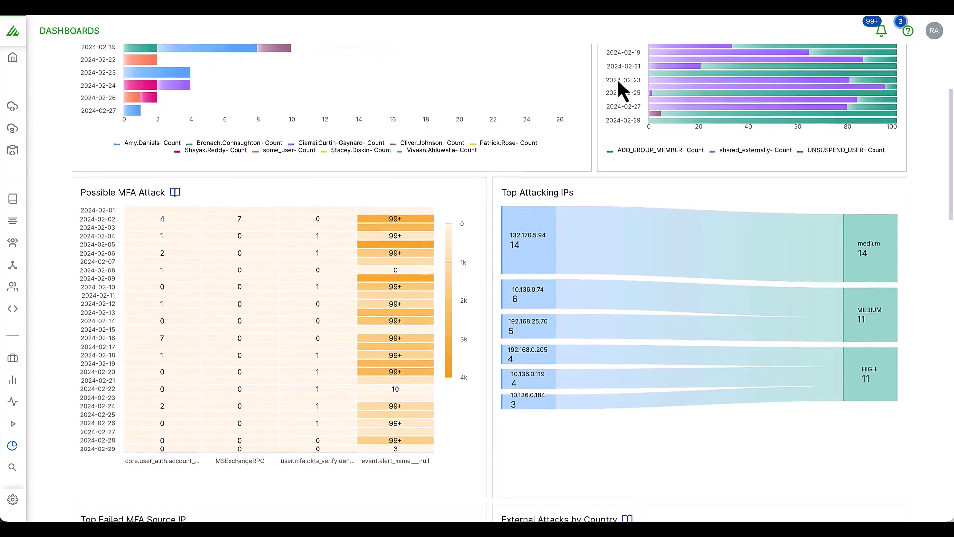
{"action": "scroll", "coordinate": [618, 82], "scroll_direction": "down", "scroll_amount": 2}
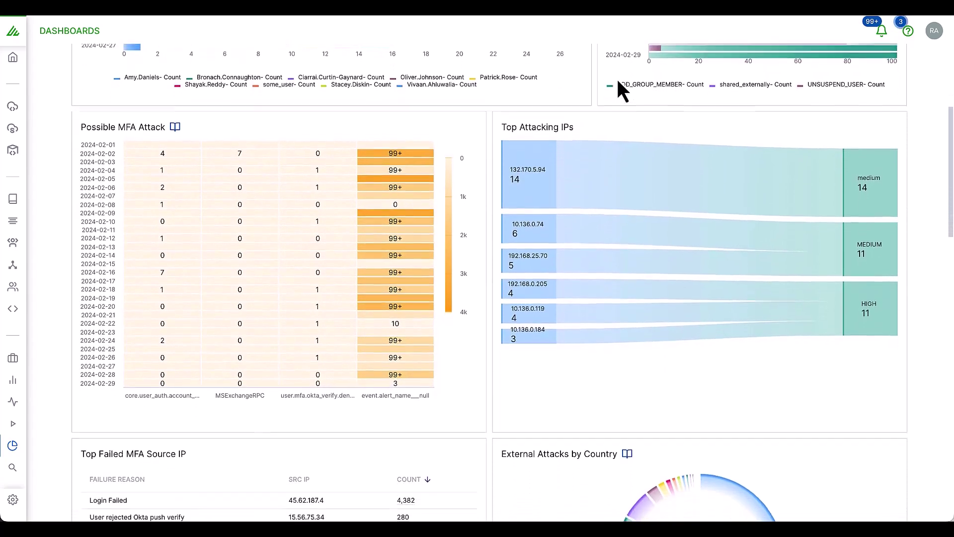
{"action": "scroll", "coordinate": [618, 82], "scroll_direction": "down", "scroll_amount": 1}
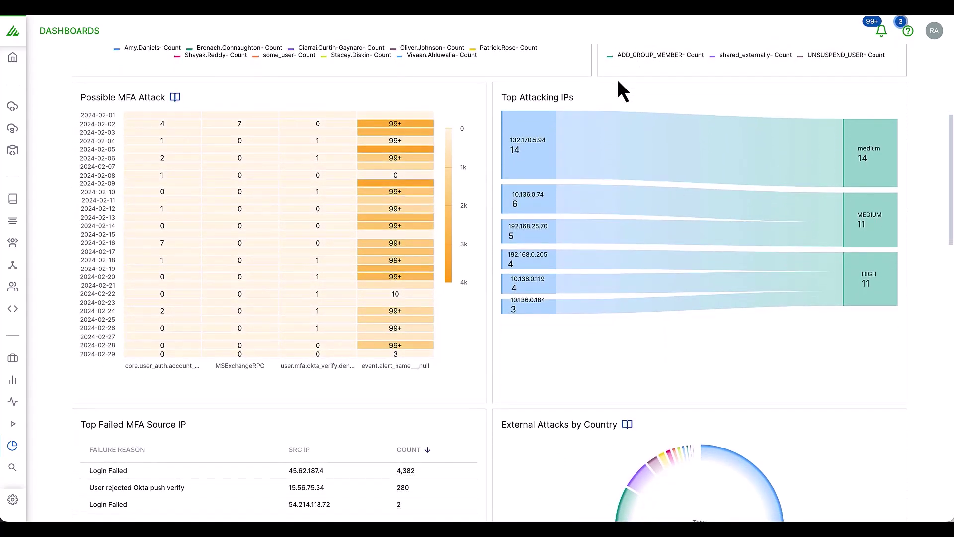
{"action": "scroll", "coordinate": [618, 82], "scroll_direction": "down", "scroll_amount": 4}
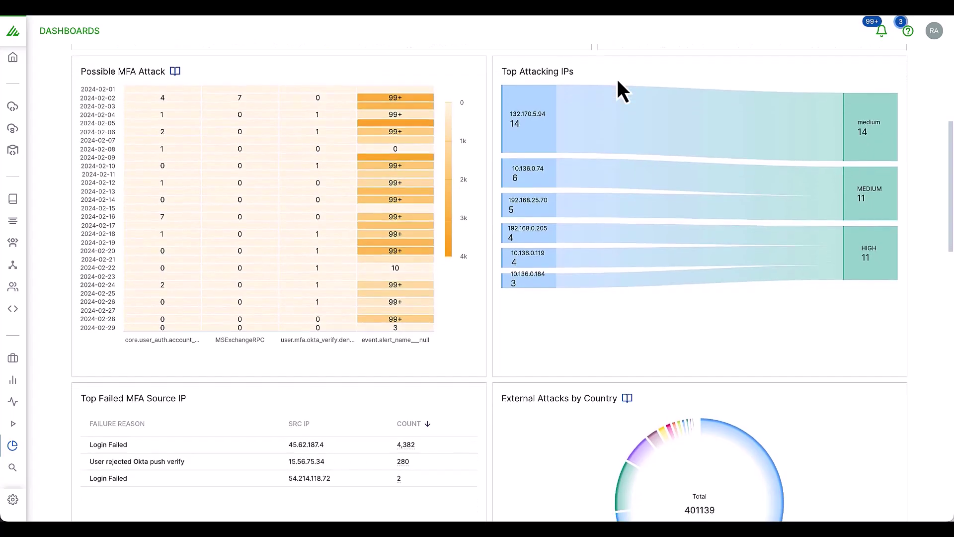
{"action": "scroll", "coordinate": [616, 76], "scroll_direction": "down", "scroll_amount": 1}
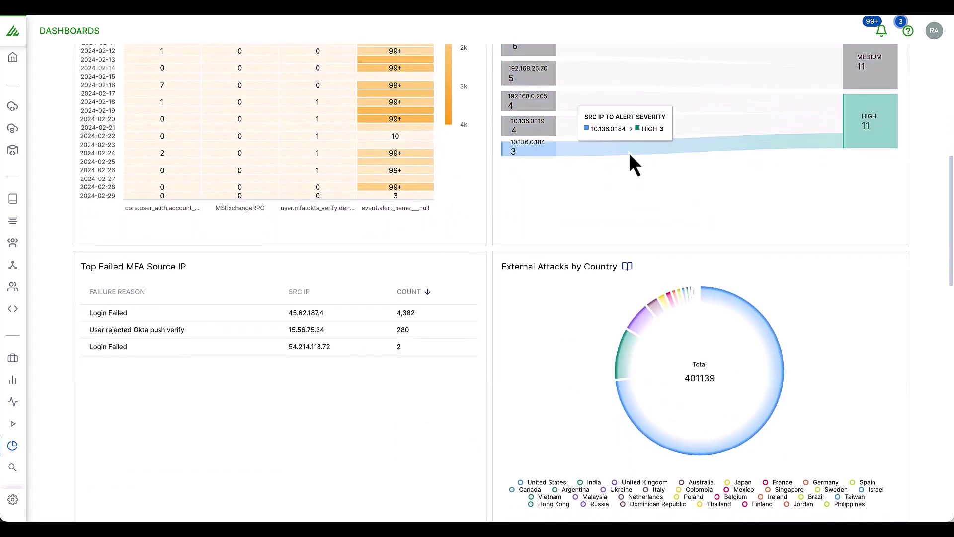
{"action": "scroll", "coordinate": [517, 234], "scroll_direction": "down", "scroll_amount": 2}
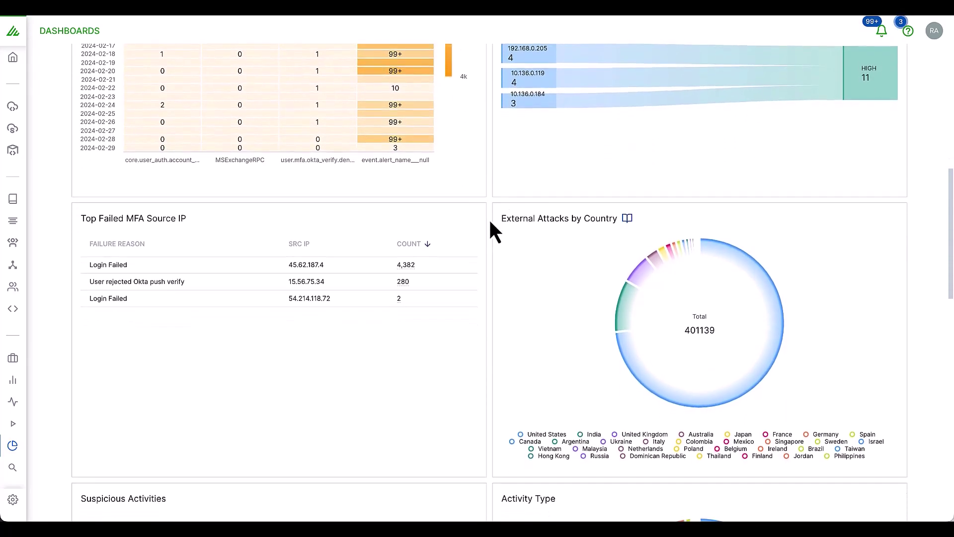
{"action": "scroll", "coordinate": [446, 250], "scroll_direction": "down", "scroll_amount": 2}
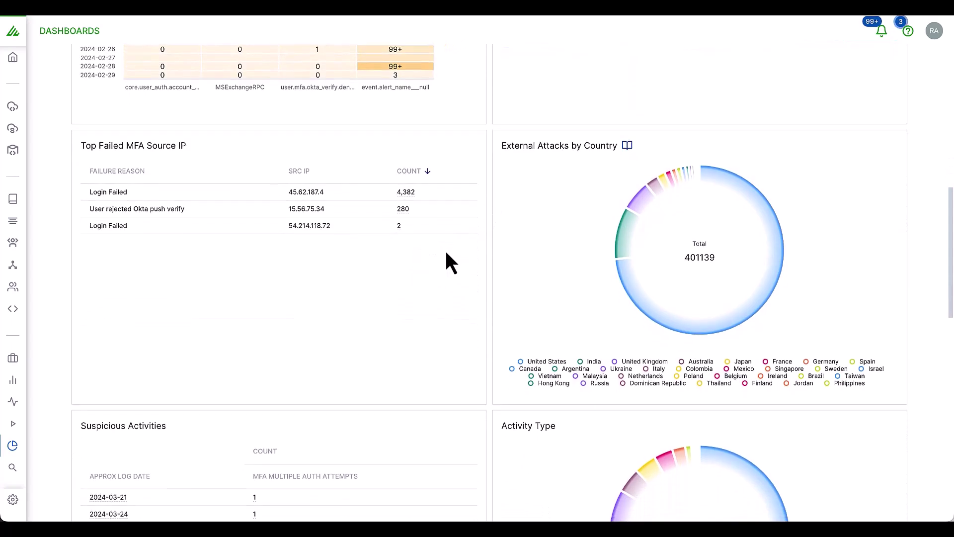
{"action": "scroll", "coordinate": [445, 249], "scroll_direction": "down", "scroll_amount": 4}
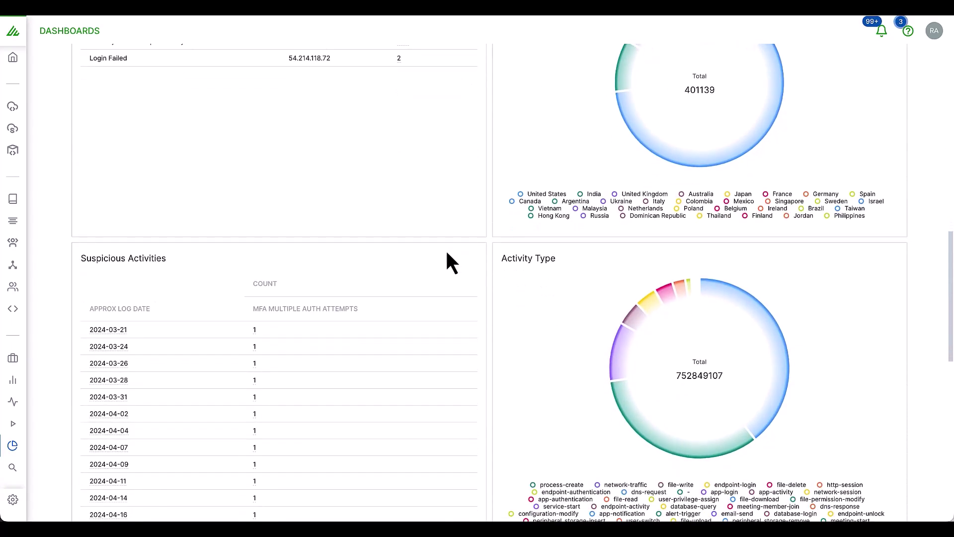
{"action": "scroll", "coordinate": [446, 248], "scroll_direction": "up", "scroll_amount": 1}
{"action": "scroll", "coordinate": [448, 252], "scroll_direction": "up", "scroll_amount": 3}
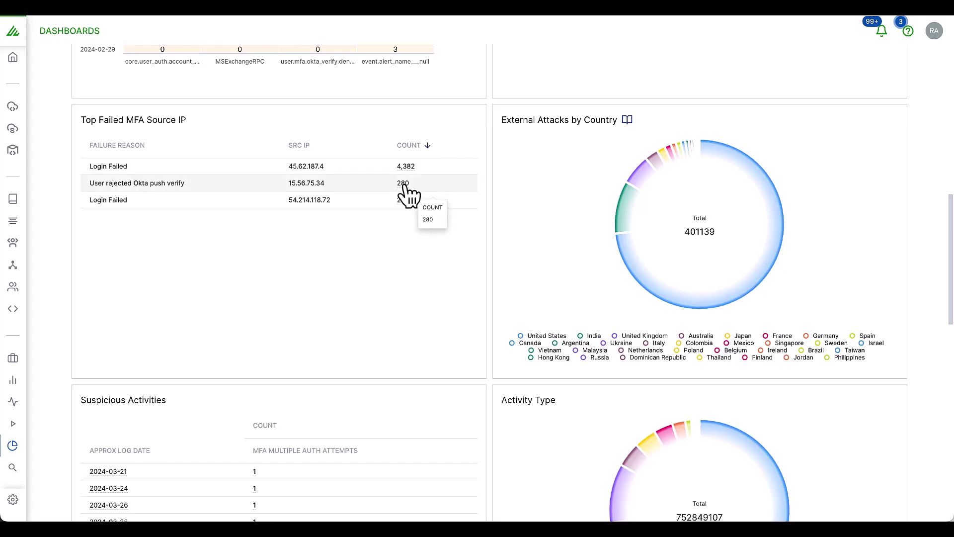
Step: Open the event count for "User rejected Okta push verify" in search, run the generated query and review the matching events
{"action": "left_click", "coordinate": [404, 184]}
{"action": "left_click", "coordinate": [446, 216]}
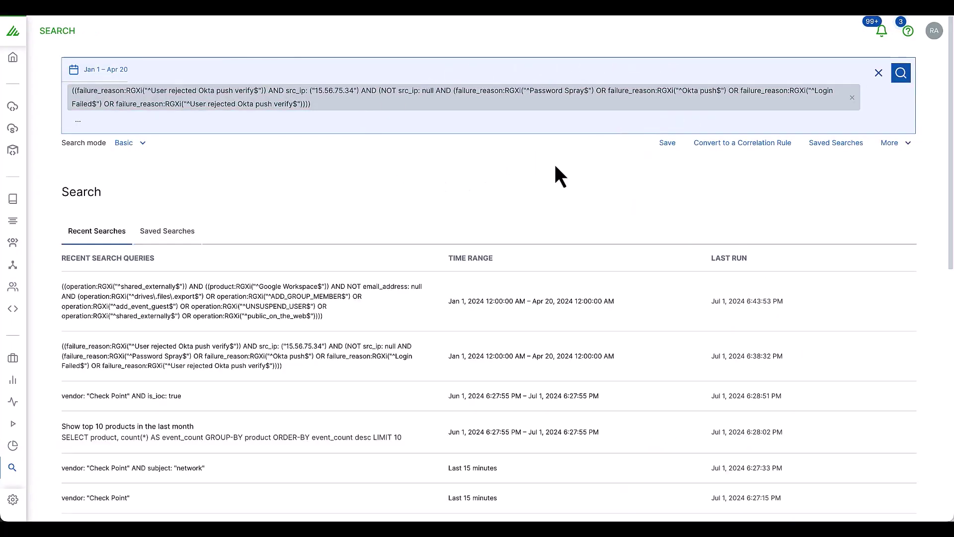
{"action": "left_click", "coordinate": [900, 74]}
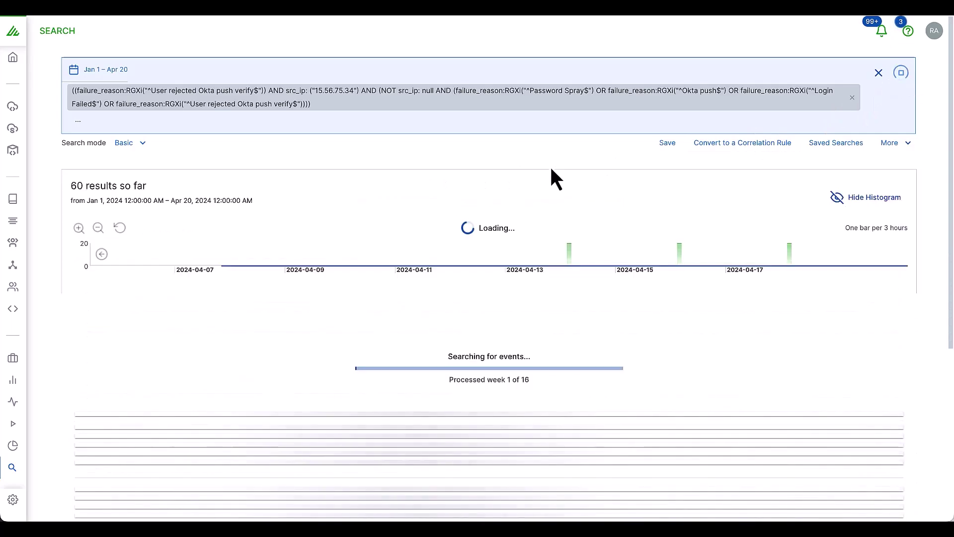
{"action": "scroll", "coordinate": [547, 158], "scroll_direction": "down", "scroll_amount": 3}
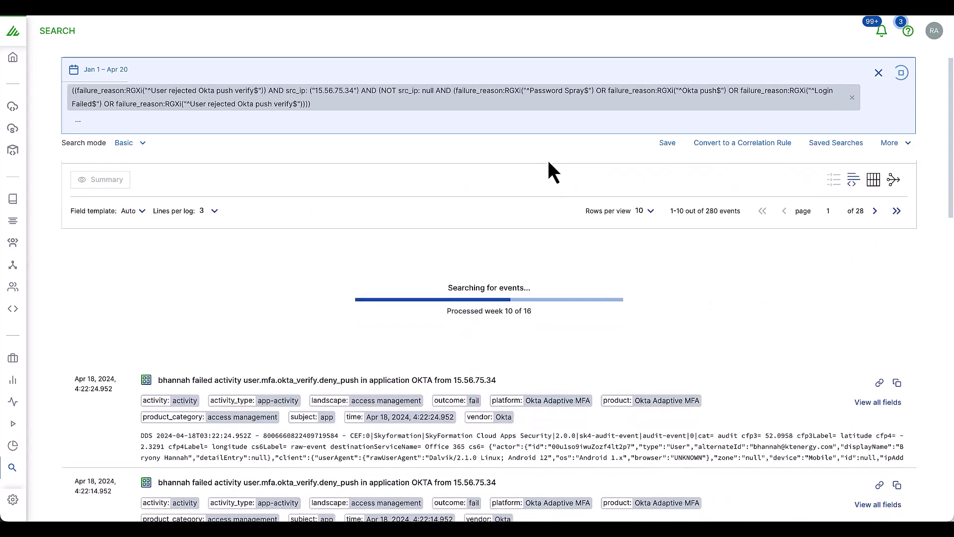
{"action": "scroll", "coordinate": [548, 158], "scroll_direction": "down", "scroll_amount": 3}
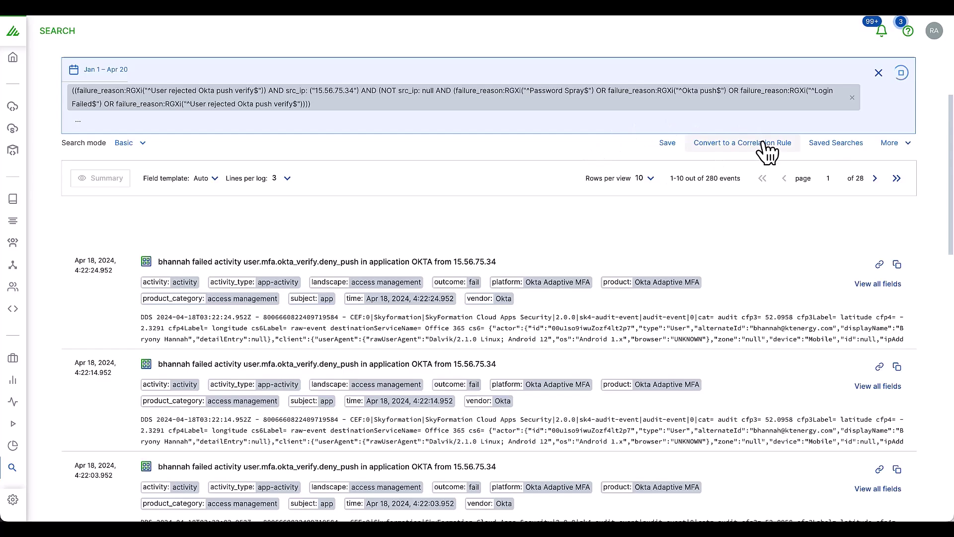
{"action": "scroll", "coordinate": [768, 152], "scroll_direction": "down", "scroll_amount": 2}
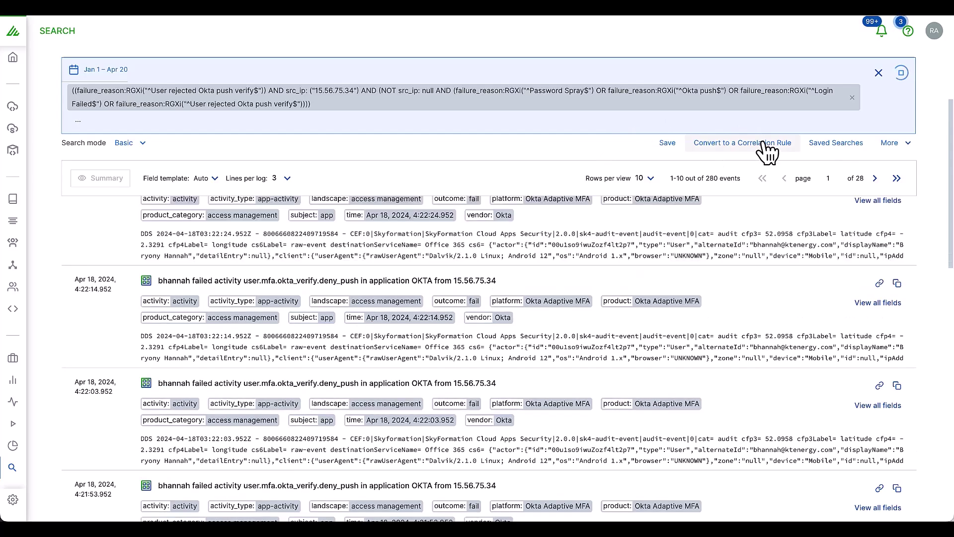
{"action": "scroll", "coordinate": [767, 152], "scroll_direction": "down", "scroll_amount": 1}
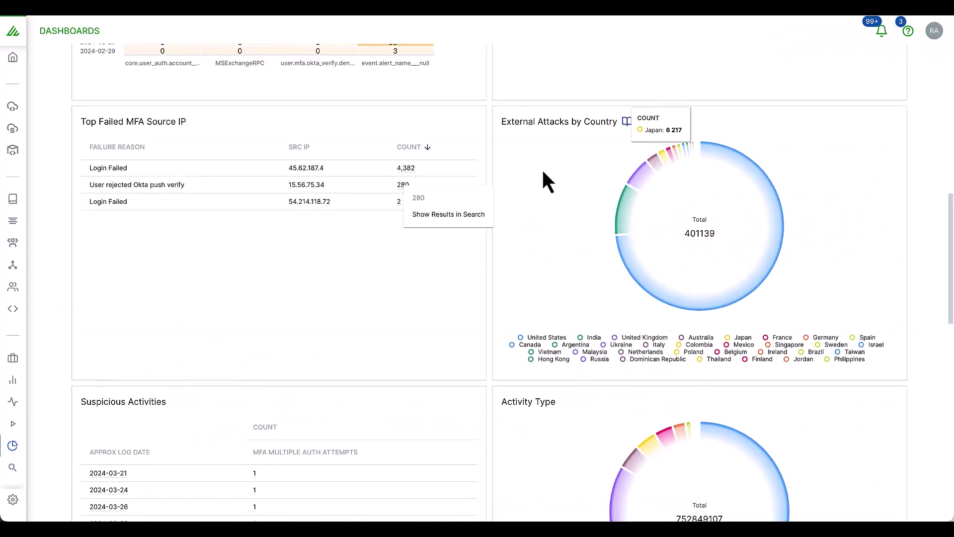
Step: Open the shared_externally count from the Possible Exfiltration - Cloud/File Sharing chart in search, run the generated query and review the matching events
{"action": "scroll", "coordinate": [497, 169], "scroll_direction": "up", "scroll_amount": 13}
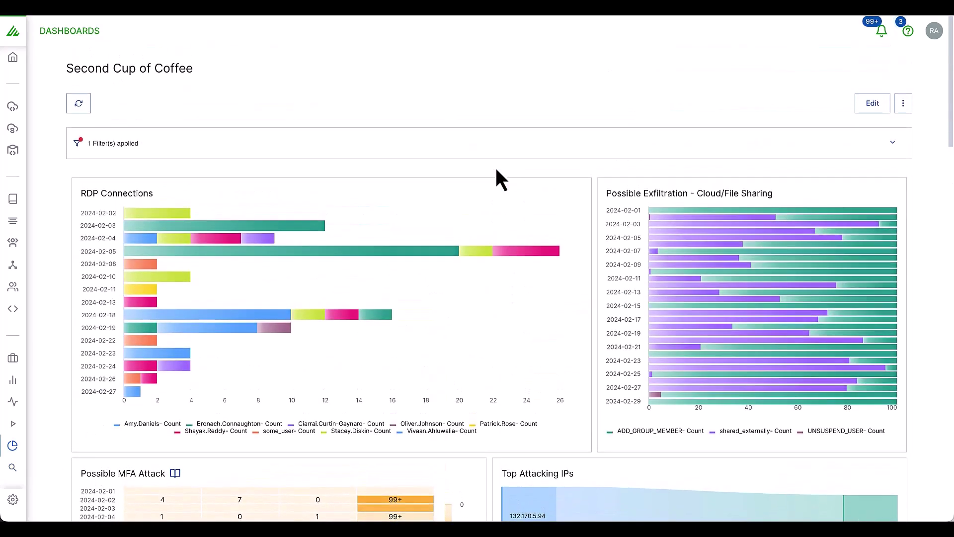
{"action": "mouse_move", "coordinate": [713, 242]}
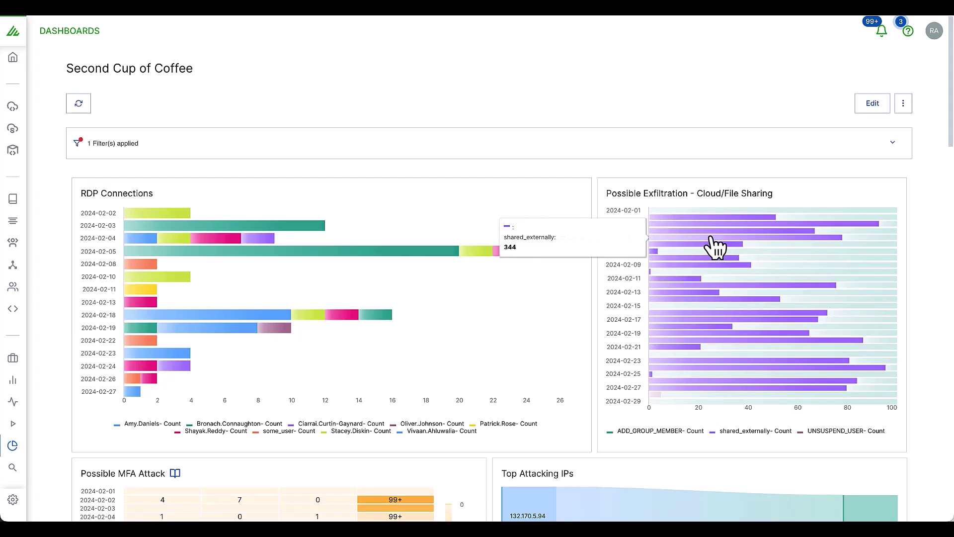
{"action": "left_click", "coordinate": [711, 237]}
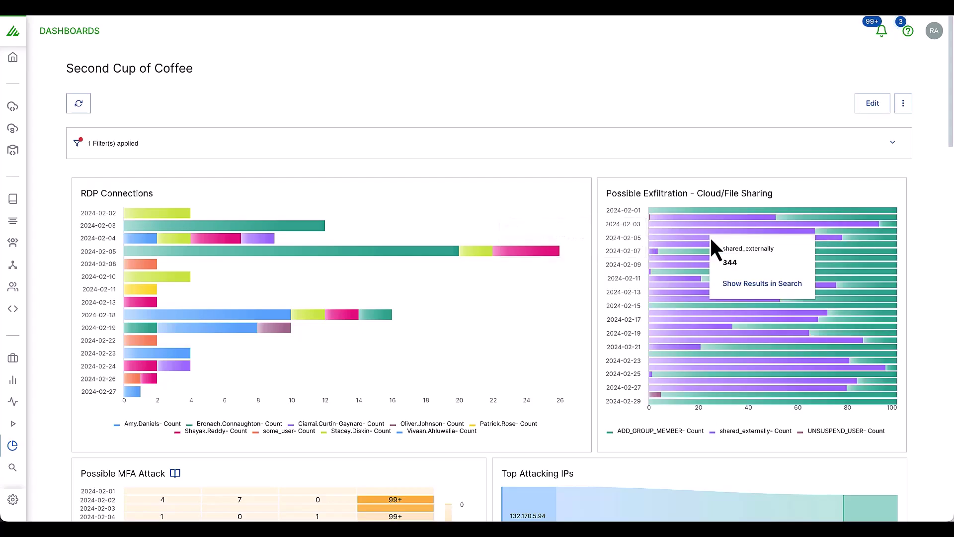
{"action": "left_click", "coordinate": [761, 284]}
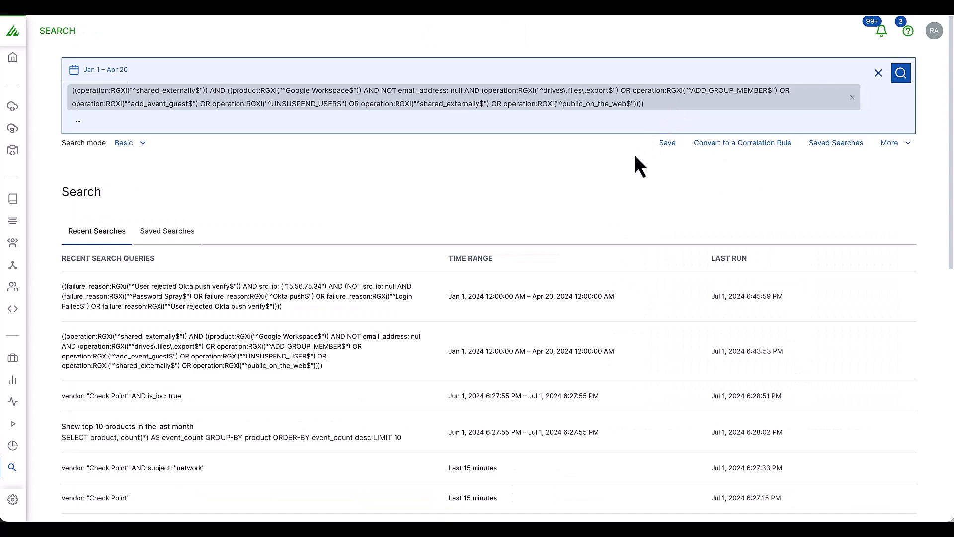
{"action": "left_click", "coordinate": [901, 76]}
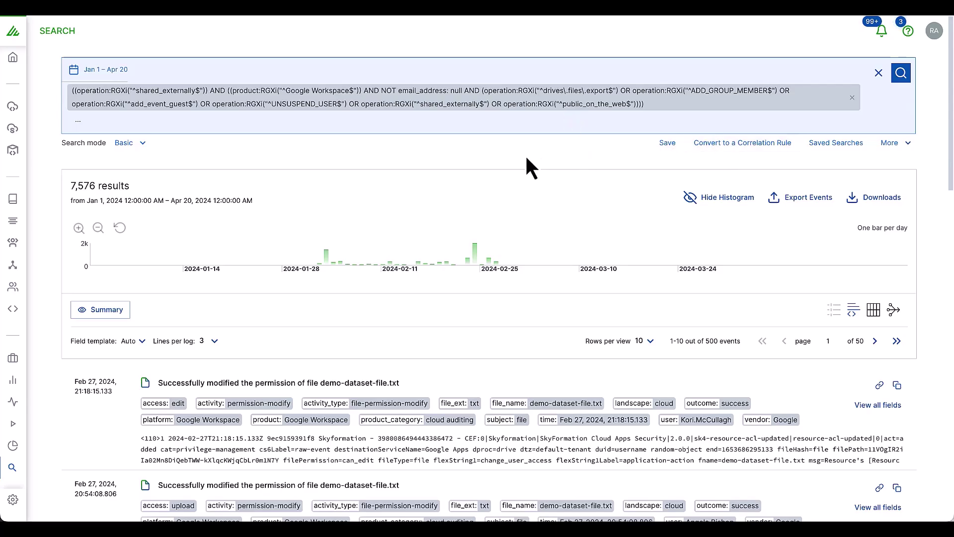
{"action": "scroll", "coordinate": [542, 218], "scroll_direction": "down", "scroll_amount": 3}
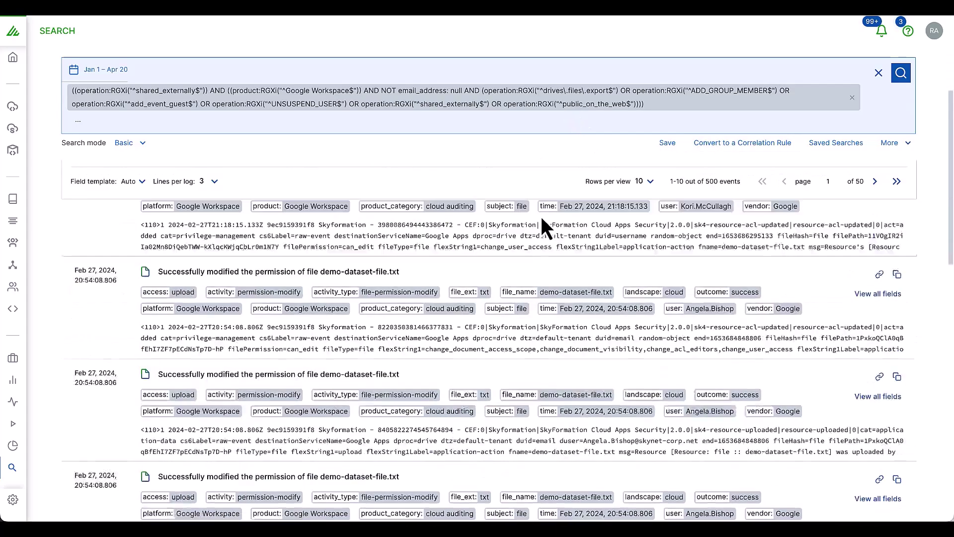
{"action": "scroll", "coordinate": [541, 218], "scroll_direction": "up", "scroll_amount": 4}
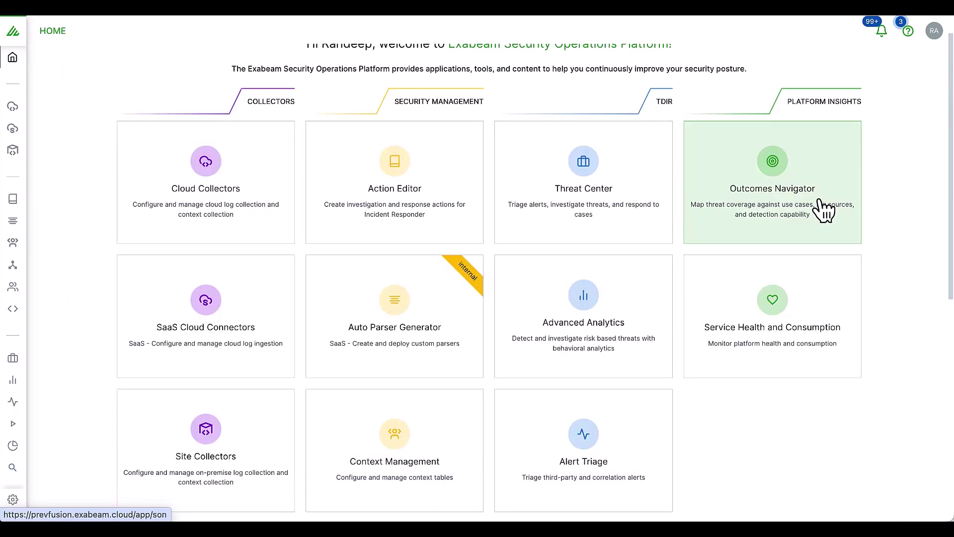
Step: Open the Outcomes Navigator, check the MITRE ATT&CK coverage and switch to the use case coverage
{"action": "left_click", "coordinate": [819, 202]}
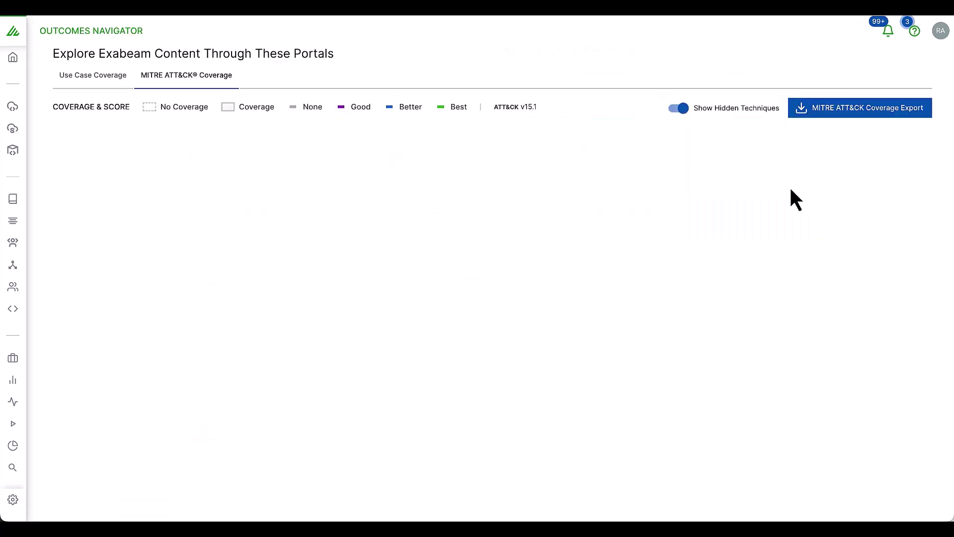
{"action": "left_click", "coordinate": [794, 189]}
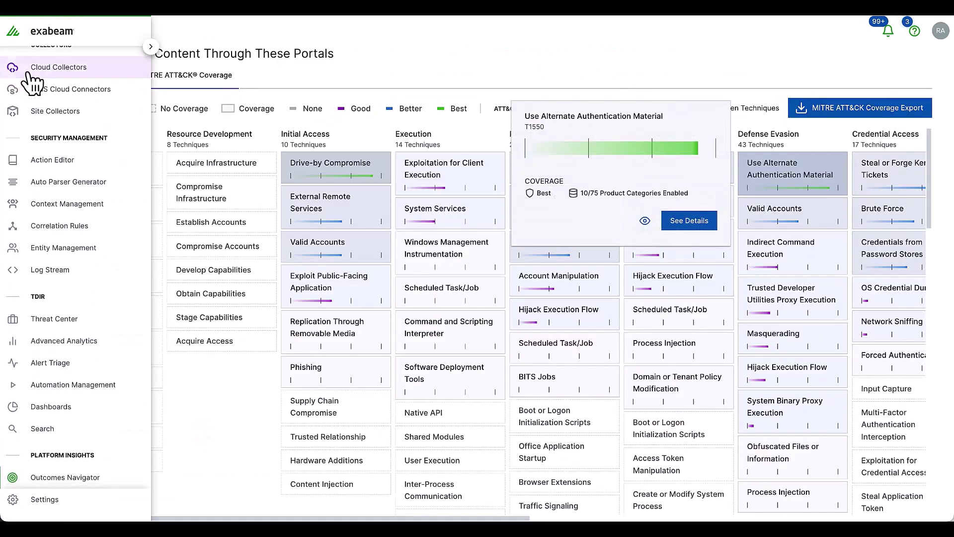
{"action": "left_click", "coordinate": [119, 79]}
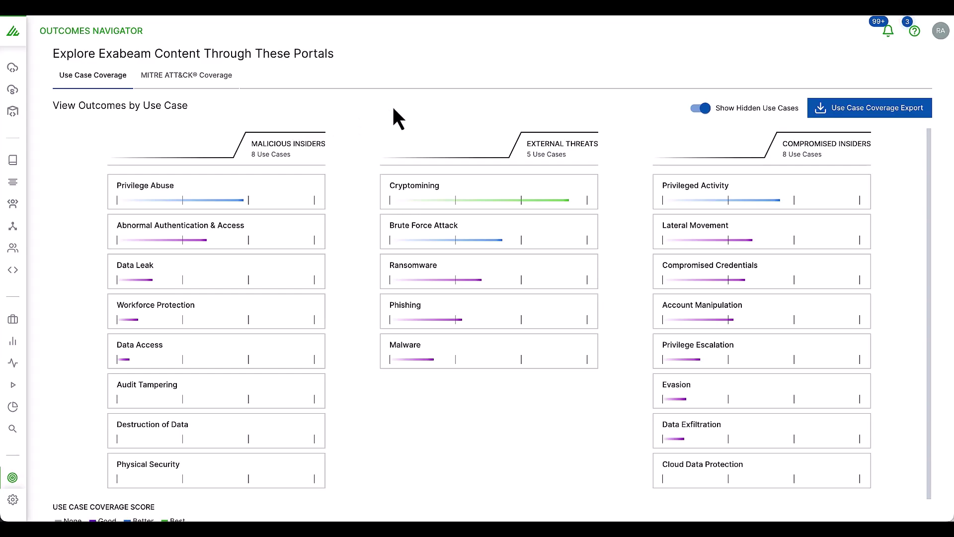
Step: Open the details of the Brute Force Attack use case and review its organizational coverage, outcomes and product categories
{"action": "mouse_move", "coordinate": [491, 249]}
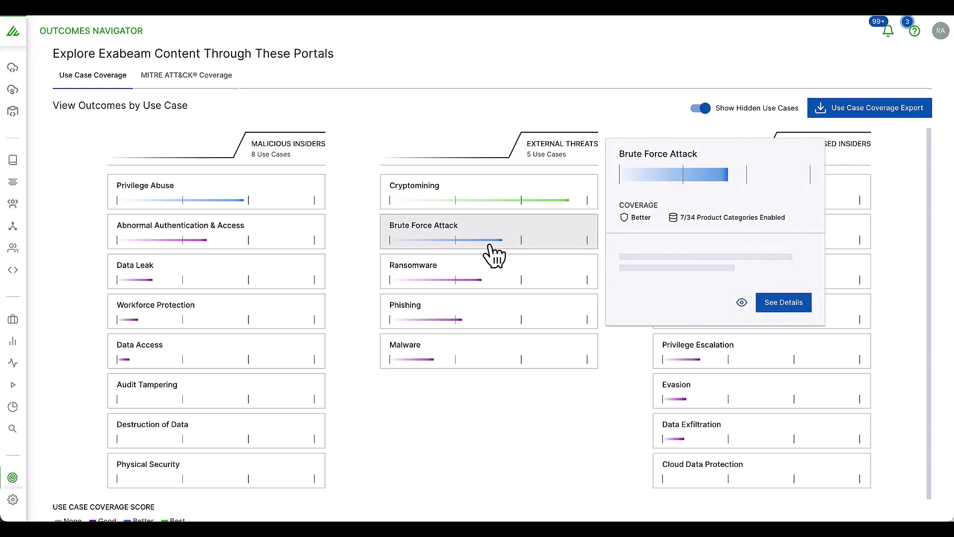
{"action": "left_click", "coordinate": [775, 310]}
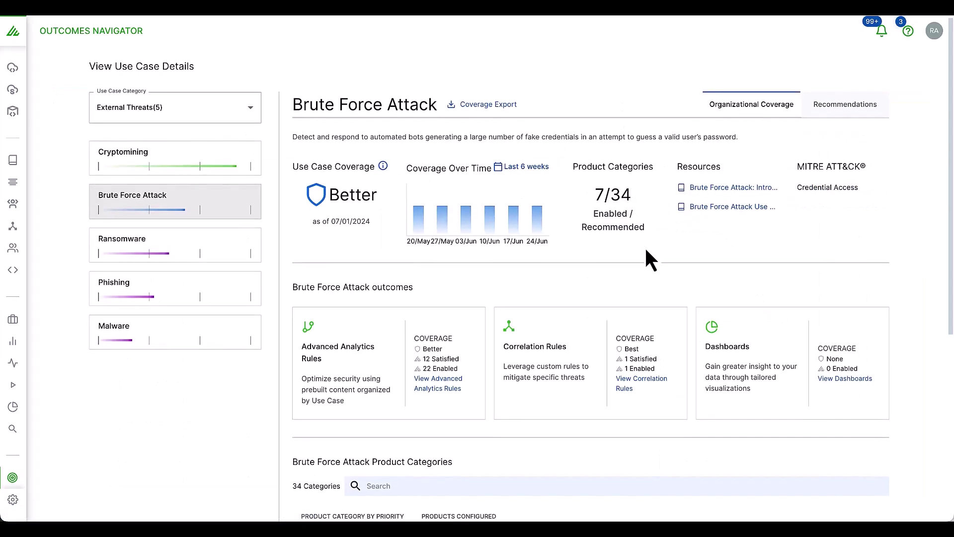
{"action": "scroll", "coordinate": [717, 243], "scroll_direction": "down", "scroll_amount": 1}
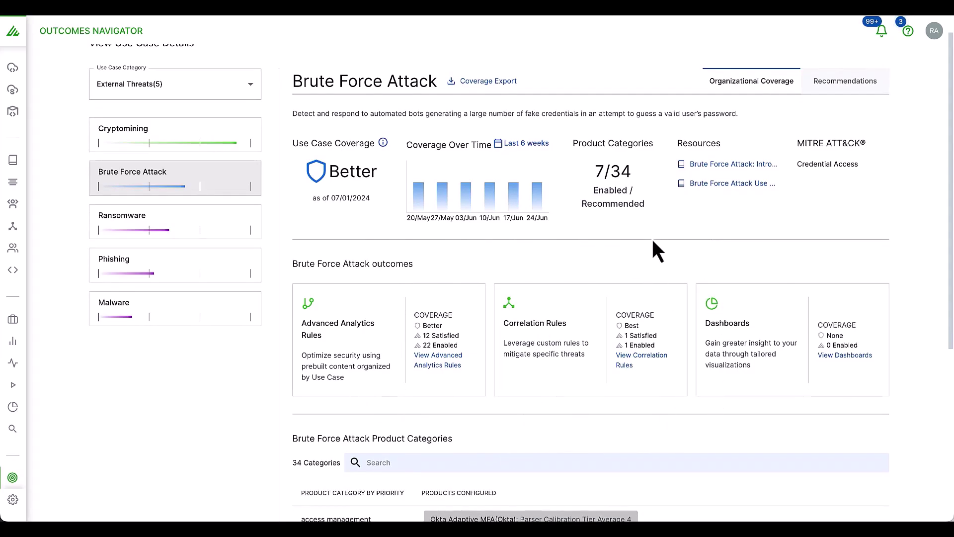
{"action": "scroll", "coordinate": [652, 238], "scroll_direction": "down", "scroll_amount": 4}
{"action": "scroll", "coordinate": [686, 343], "scroll_direction": "down", "scroll_amount": 2}
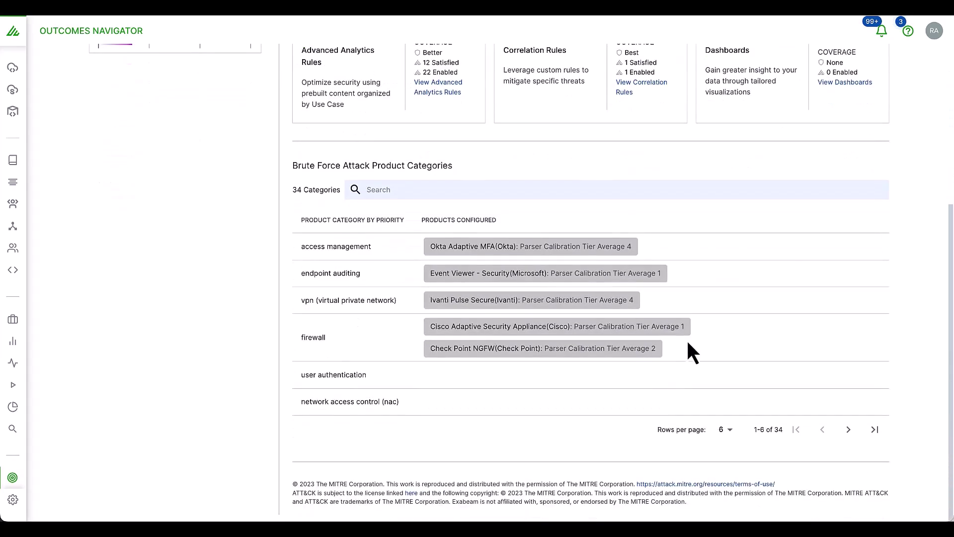
{"action": "scroll", "coordinate": [744, 324], "scroll_direction": "up", "scroll_amount": 5}
{"action": "scroll", "coordinate": [745, 315], "scroll_direction": "up", "scroll_amount": 1}
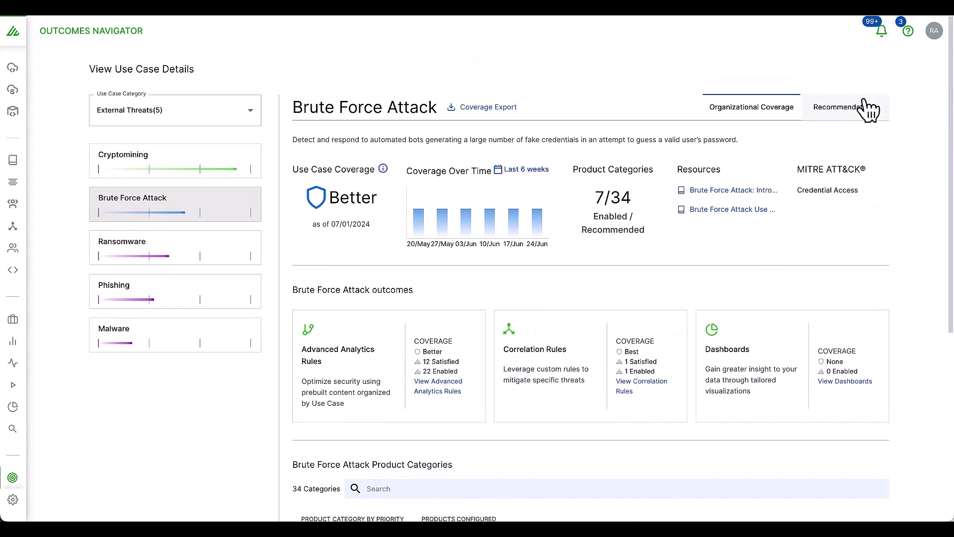
Step: Review the Brute Force Attack recommendations and open Improve Parsing for the Check Point NGFW product
{"action": "left_click", "coordinate": [867, 106]}
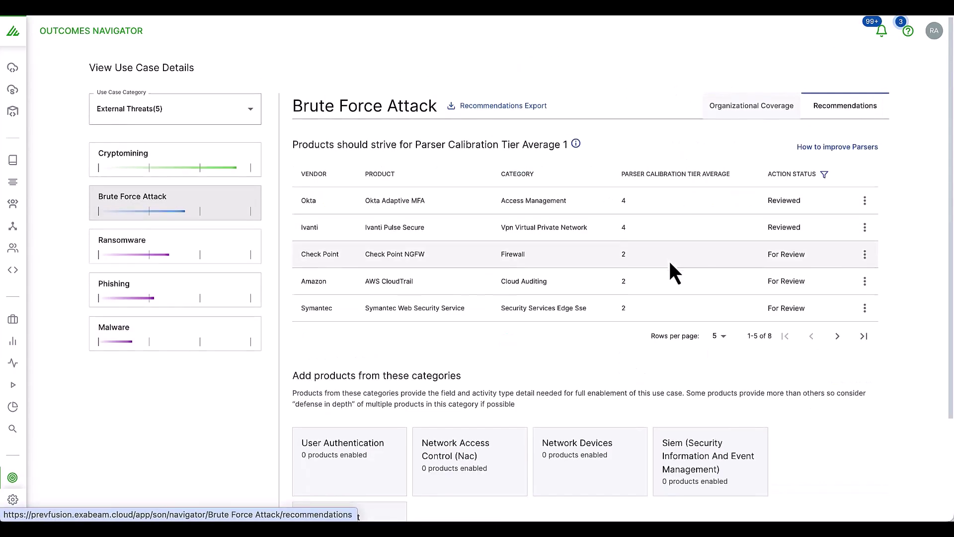
{"action": "scroll", "coordinate": [669, 259], "scroll_direction": "down", "scroll_amount": 1}
{"action": "scroll", "coordinate": [913, 348], "scroll_direction": "down", "scroll_amount": 2}
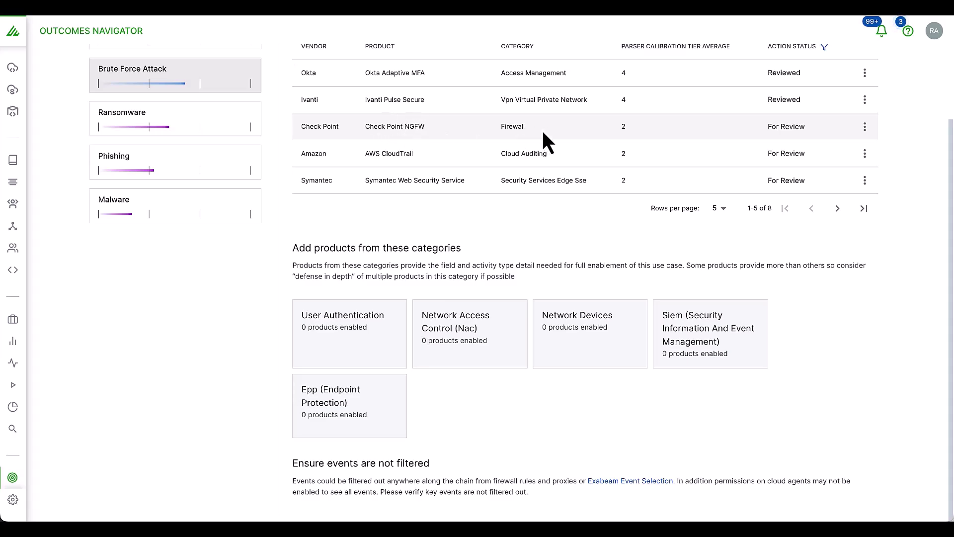
{"action": "left_click", "coordinate": [865, 126]}
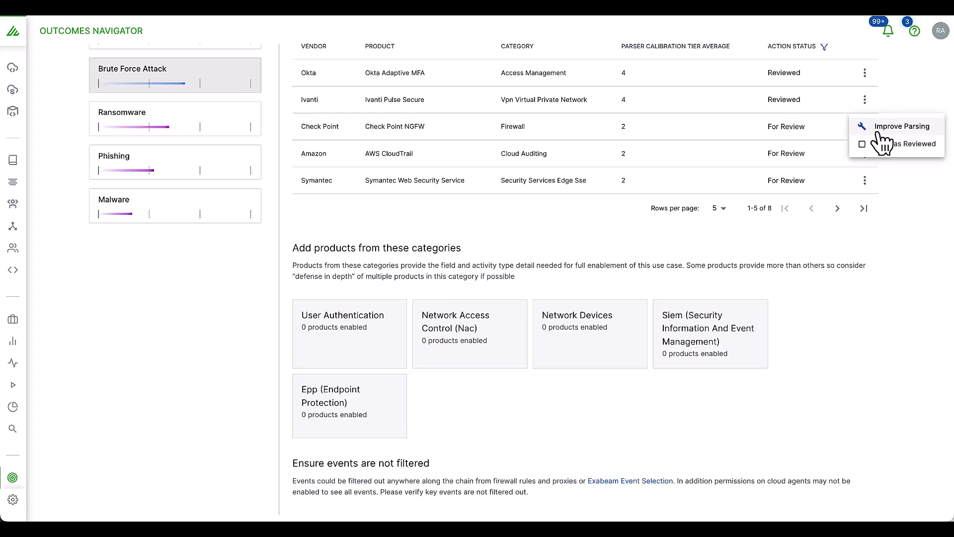
{"action": "left_click", "coordinate": [876, 132]}
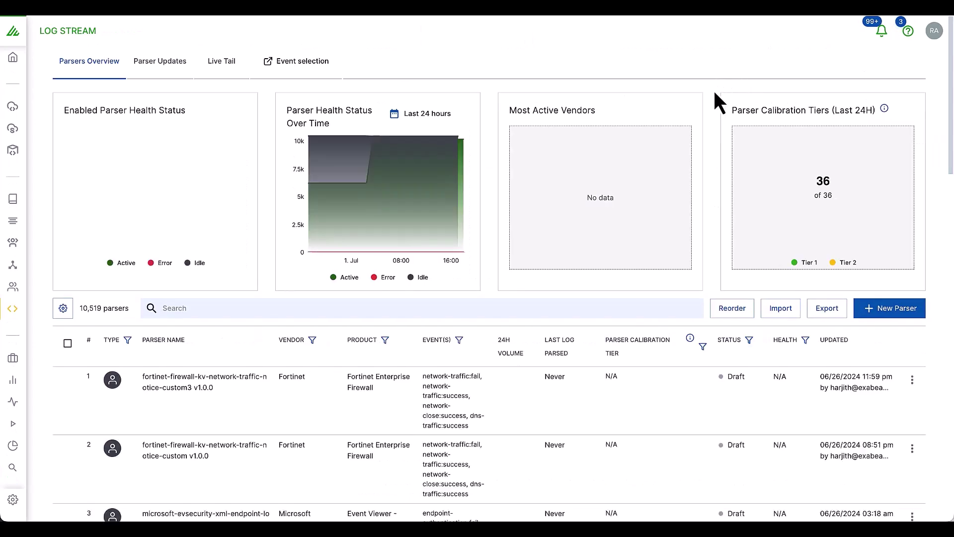
Step: Open Service Health and Consumption and review the uptime charts for collection, processing and applications
{"action": "scroll", "coordinate": [714, 88], "scroll_direction": "down", "scroll_amount": 2}
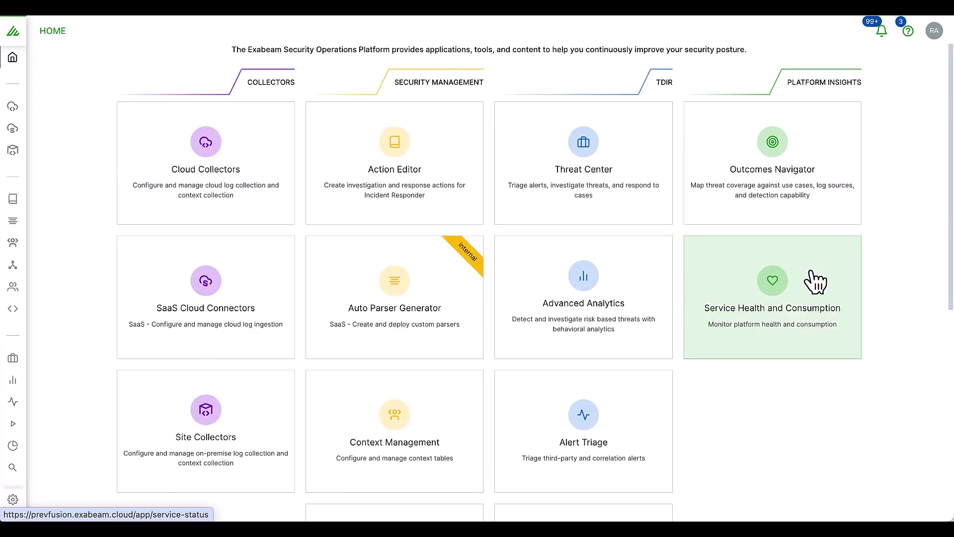
{"action": "left_click", "coordinate": [811, 273]}
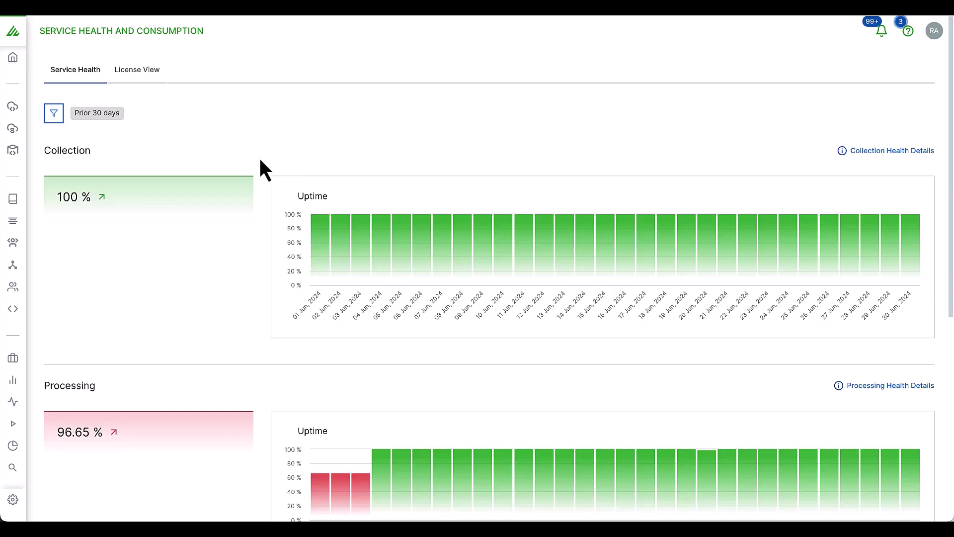
{"action": "scroll", "coordinate": [261, 160], "scroll_direction": "down", "scroll_amount": 5}
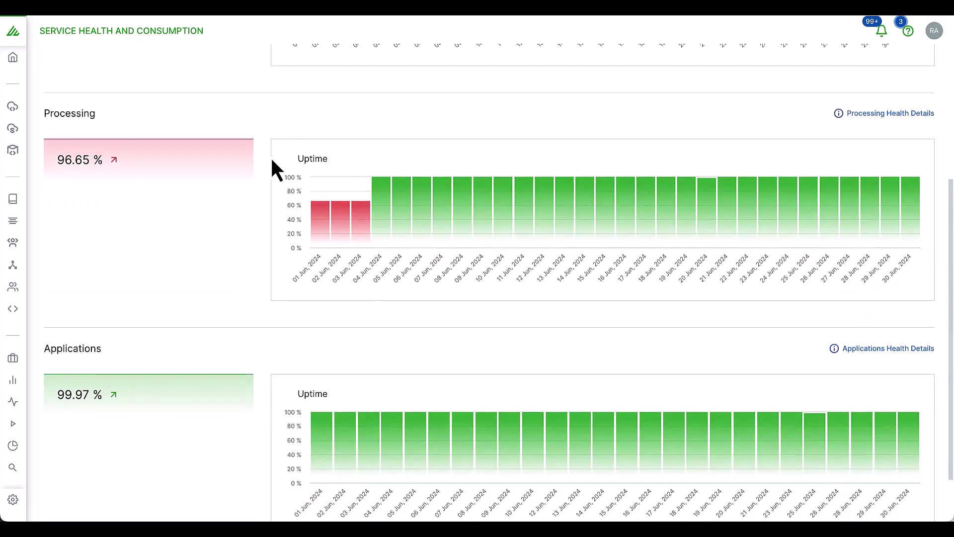
{"action": "scroll", "coordinate": [273, 167], "scroll_direction": "down", "scroll_amount": 1}
{"action": "scroll", "coordinate": [272, 166], "scroll_direction": "up", "scroll_amount": 6}
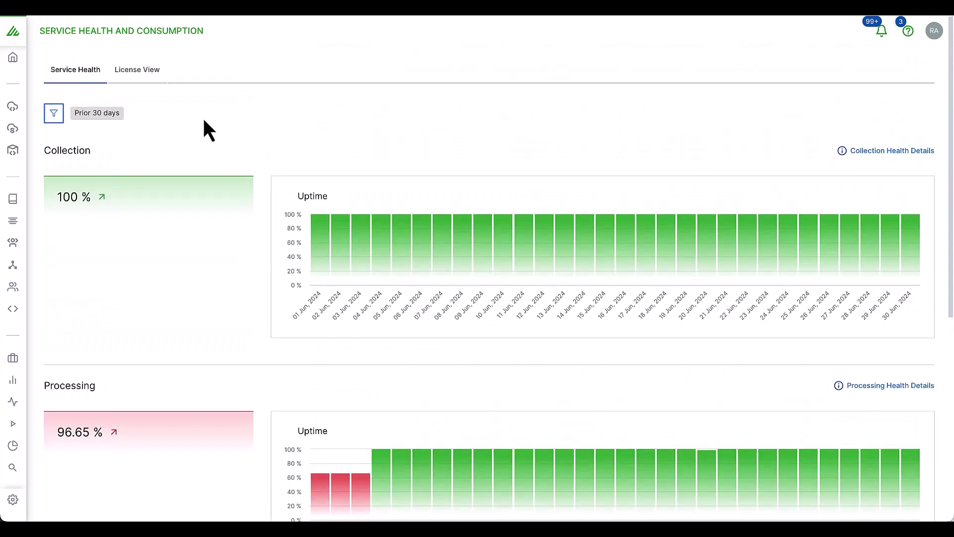
Step: Open the SIEM Consumption Details from the license view and examine the flow chart from collectors through parsing status to vendors and products
{"action": "left_click", "coordinate": [143, 75]}
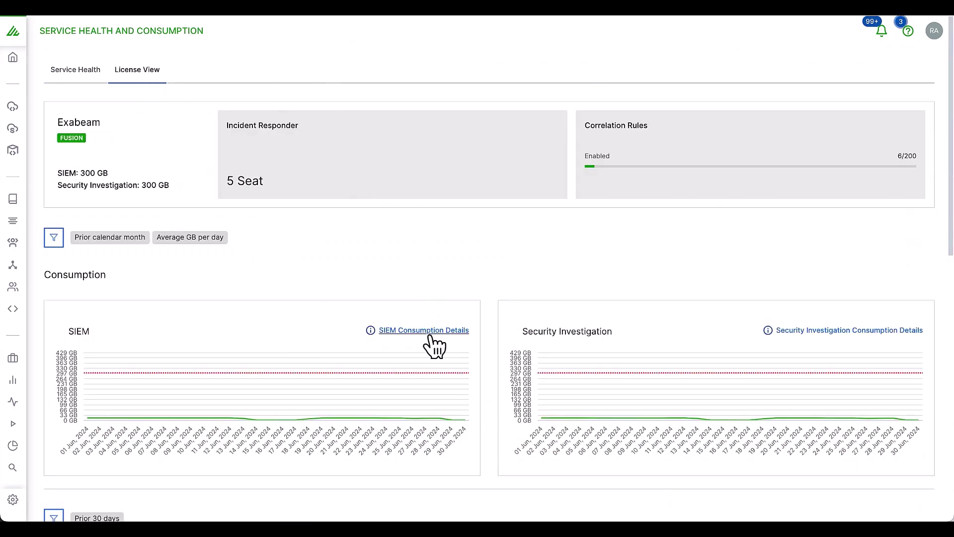
{"action": "left_click", "coordinate": [426, 331]}
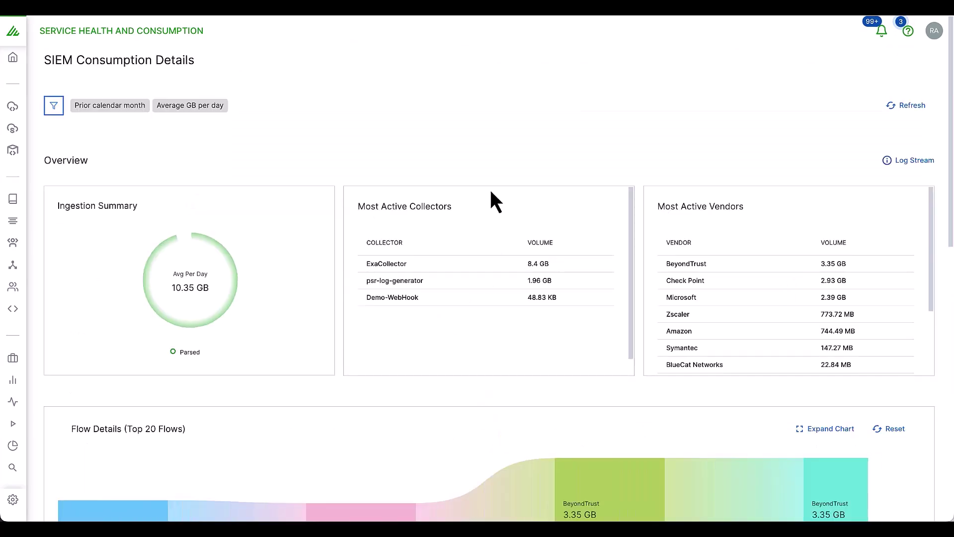
{"action": "scroll", "coordinate": [392, 353], "scroll_direction": "down", "scroll_amount": 2}
{"action": "scroll", "coordinate": [379, 354], "scroll_direction": "down", "scroll_amount": 9}
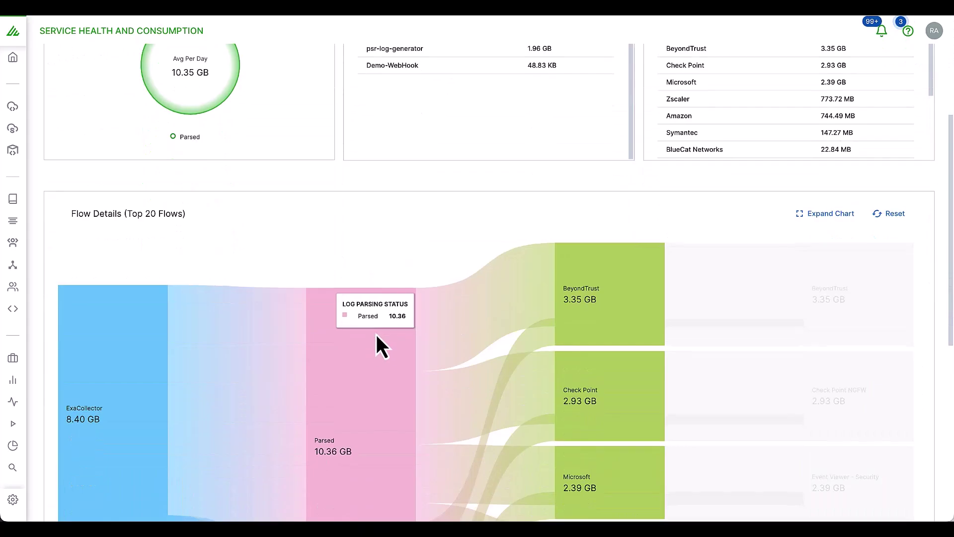
{"action": "scroll", "coordinate": [382, 343], "scroll_direction": "down", "scroll_amount": 1}
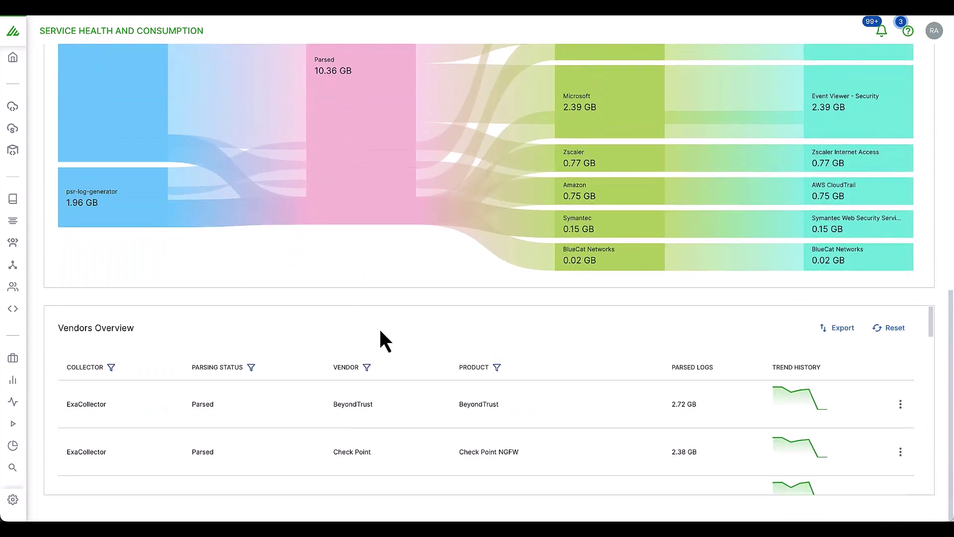
{"action": "scroll", "coordinate": [563, 281], "scroll_direction": "up", "scroll_amount": 1}
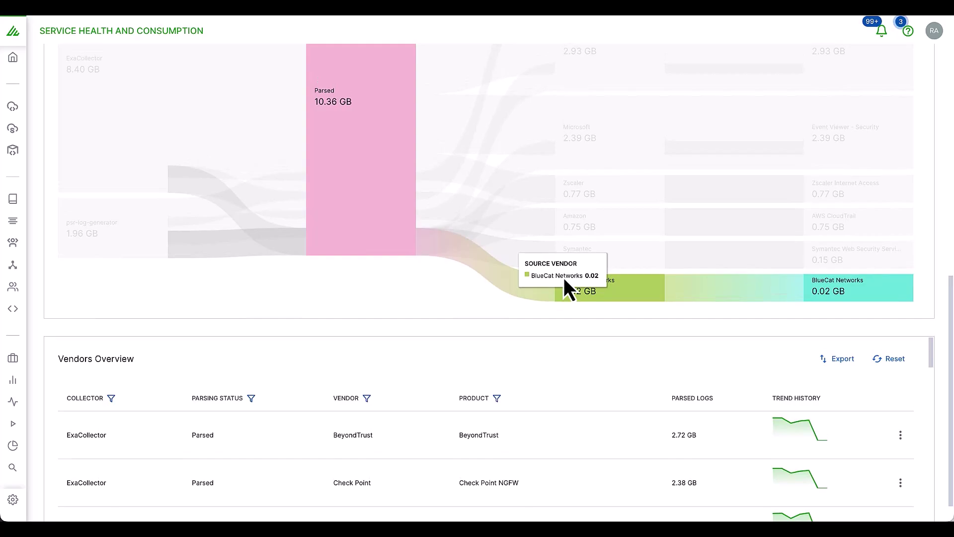
{"action": "scroll", "coordinate": [596, 279], "scroll_direction": "up", "scroll_amount": 1}
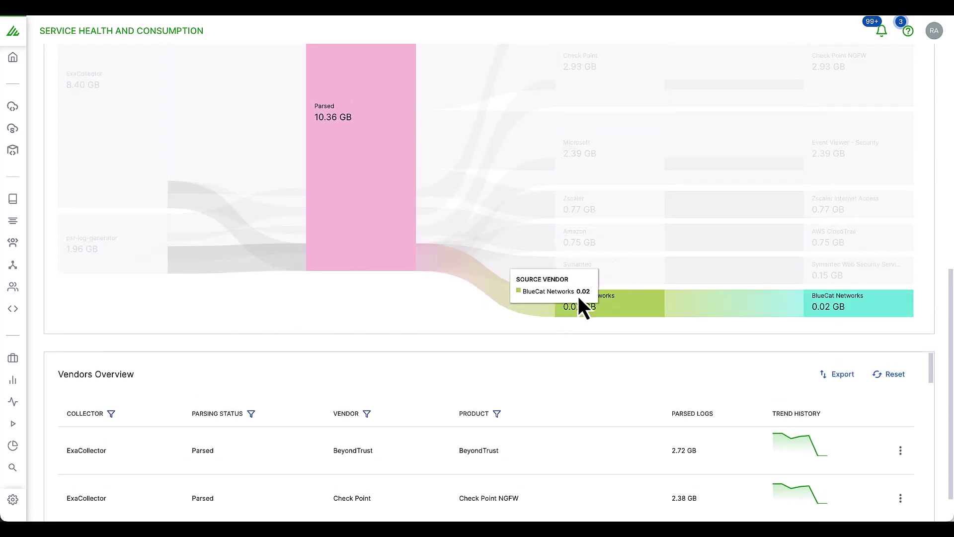
Step: Review the Vendors Overview list of collectors, vendors, products, parsed log volumes and trend history
{"action": "scroll", "coordinate": [596, 334], "scroll_direction": "down", "scroll_amount": 5}
{"action": "scroll", "coordinate": [595, 336], "scroll_direction": "down", "scroll_amount": 12}
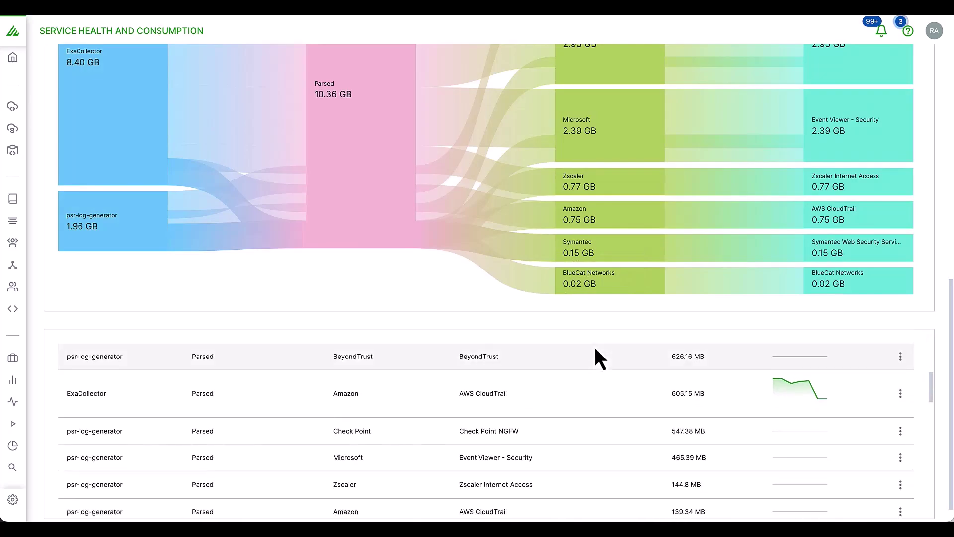
{"action": "scroll", "coordinate": [595, 368], "scroll_direction": "down", "scroll_amount": 3}
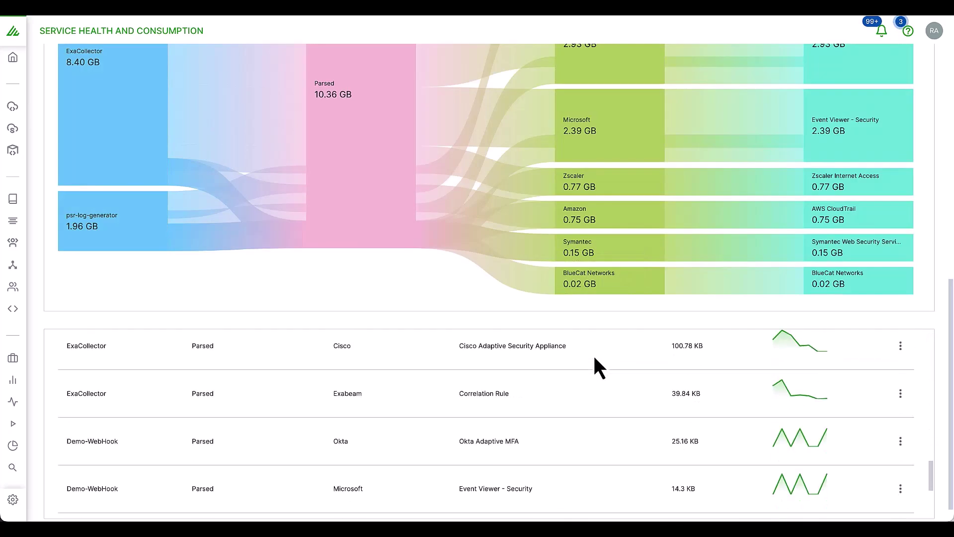